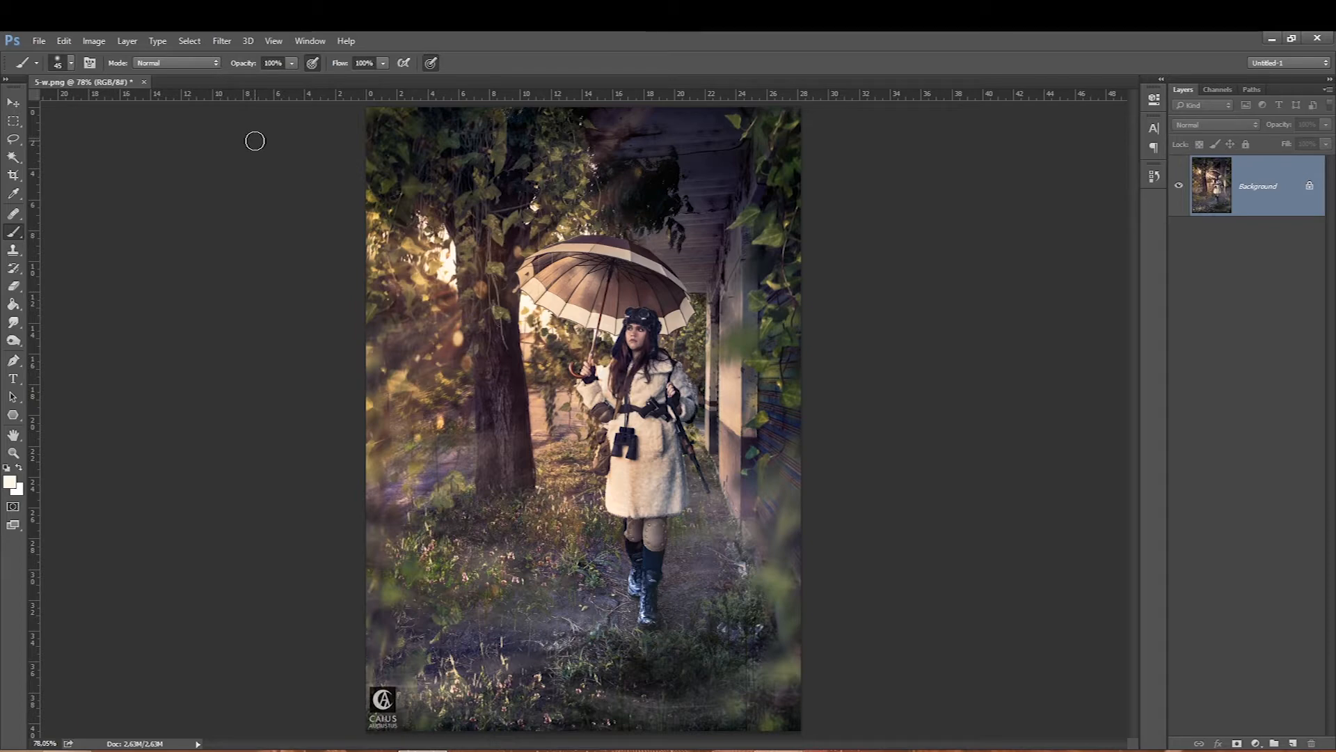
- Render off-white and black Clouds on a new layer above the photo
click(222, 41)
mouse_move(399, 324)
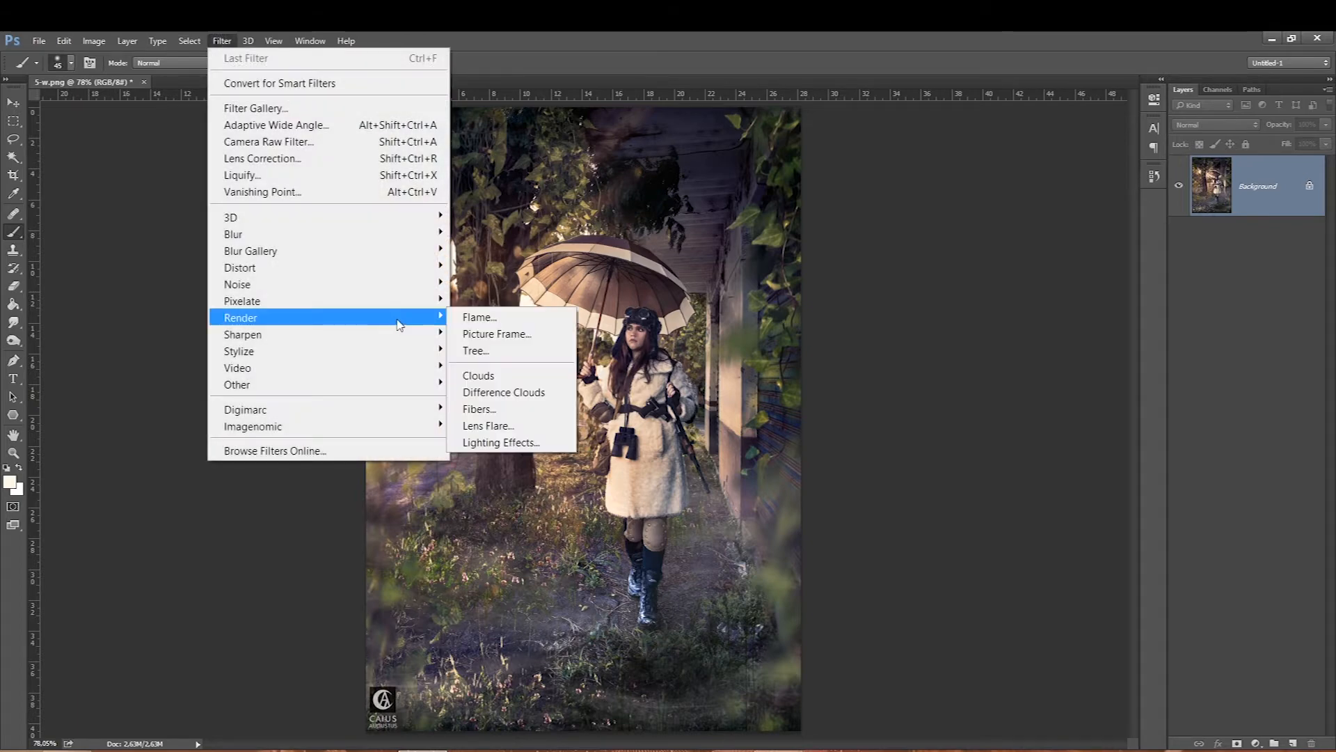
click(477, 377)
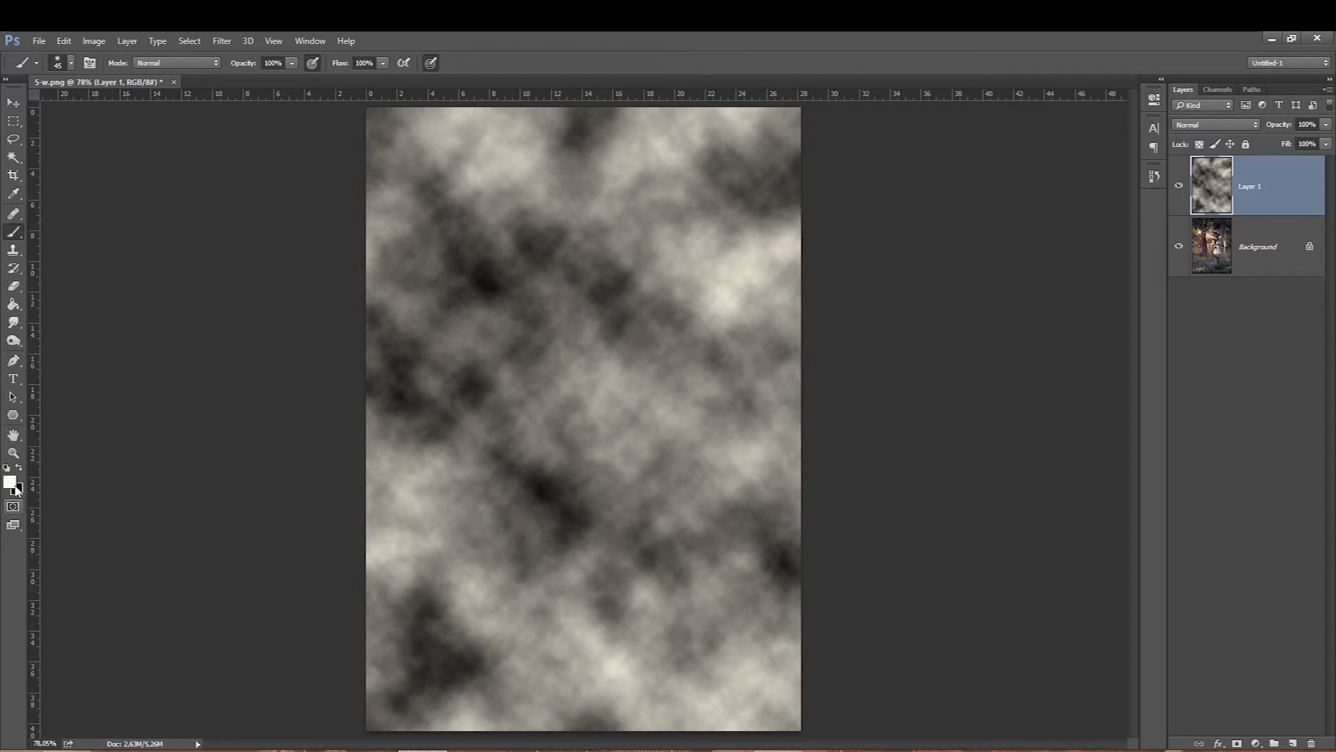
double_click(15, 502)
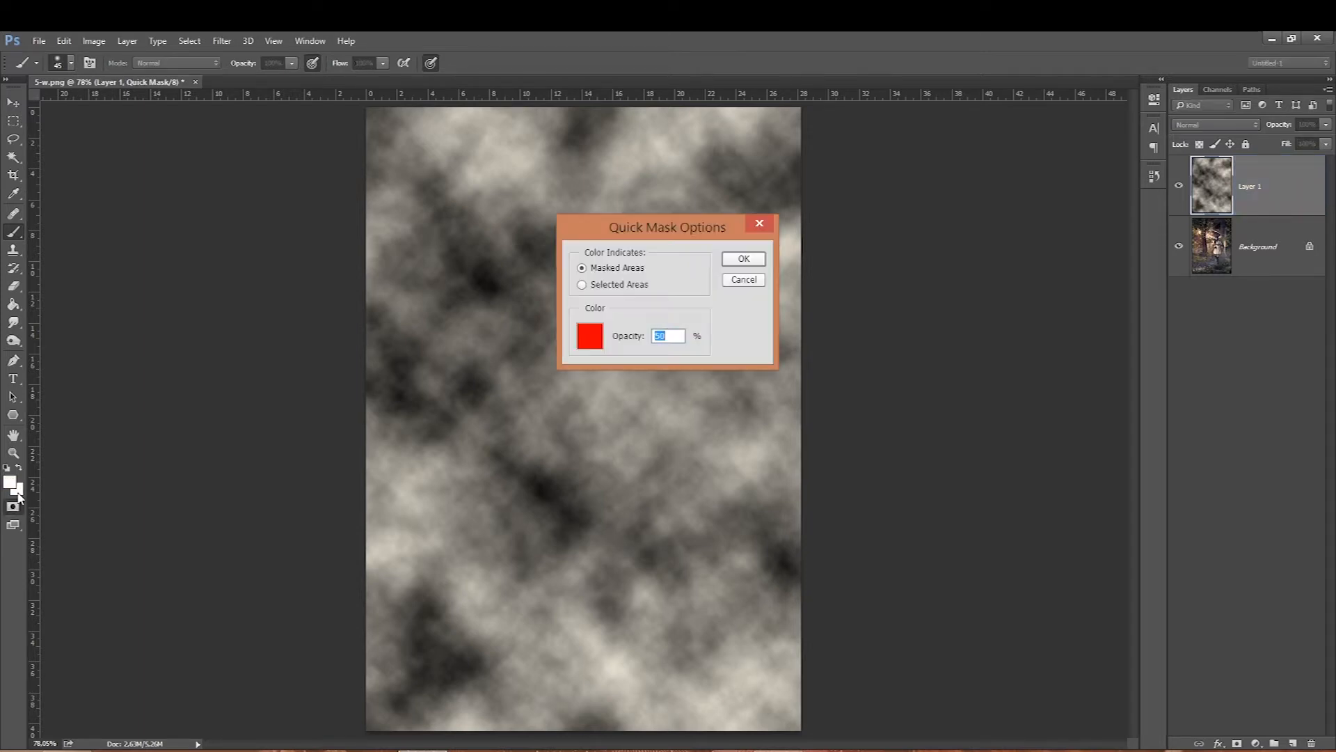
click(728, 276)
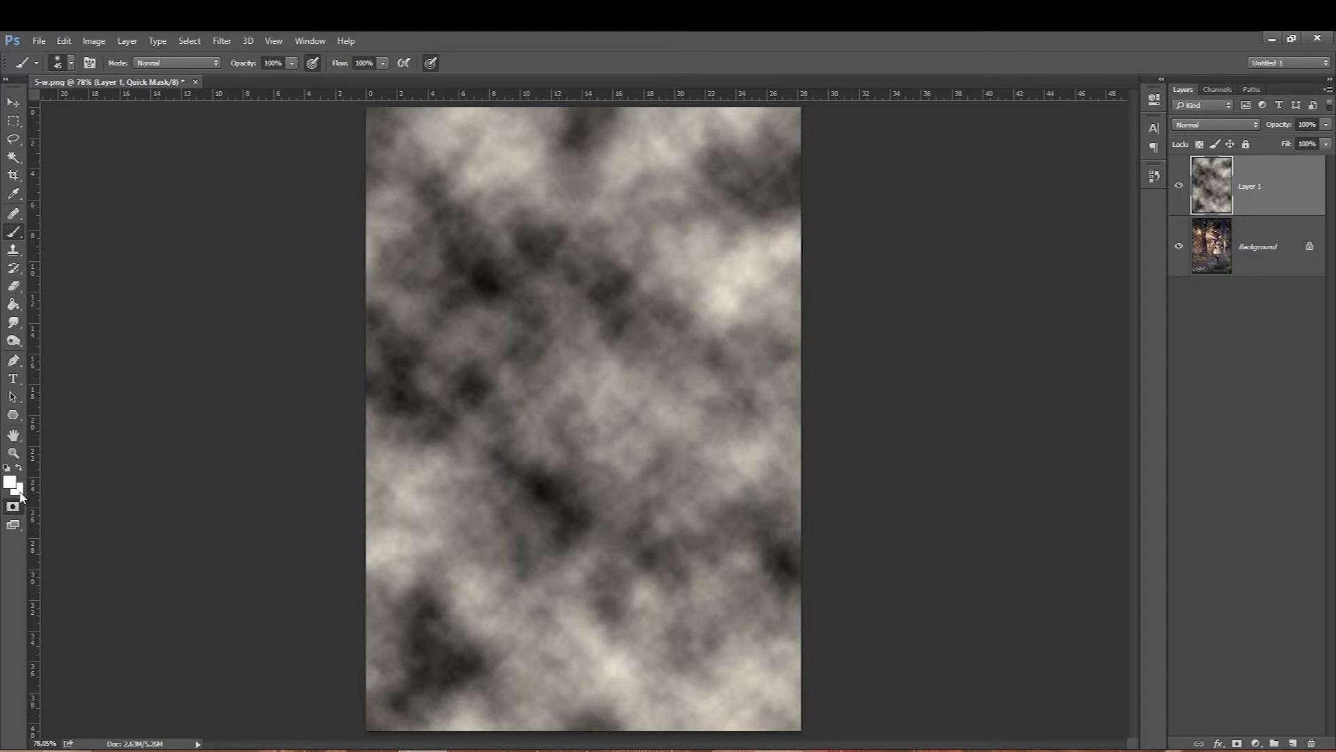
click(14, 508)
key(x)
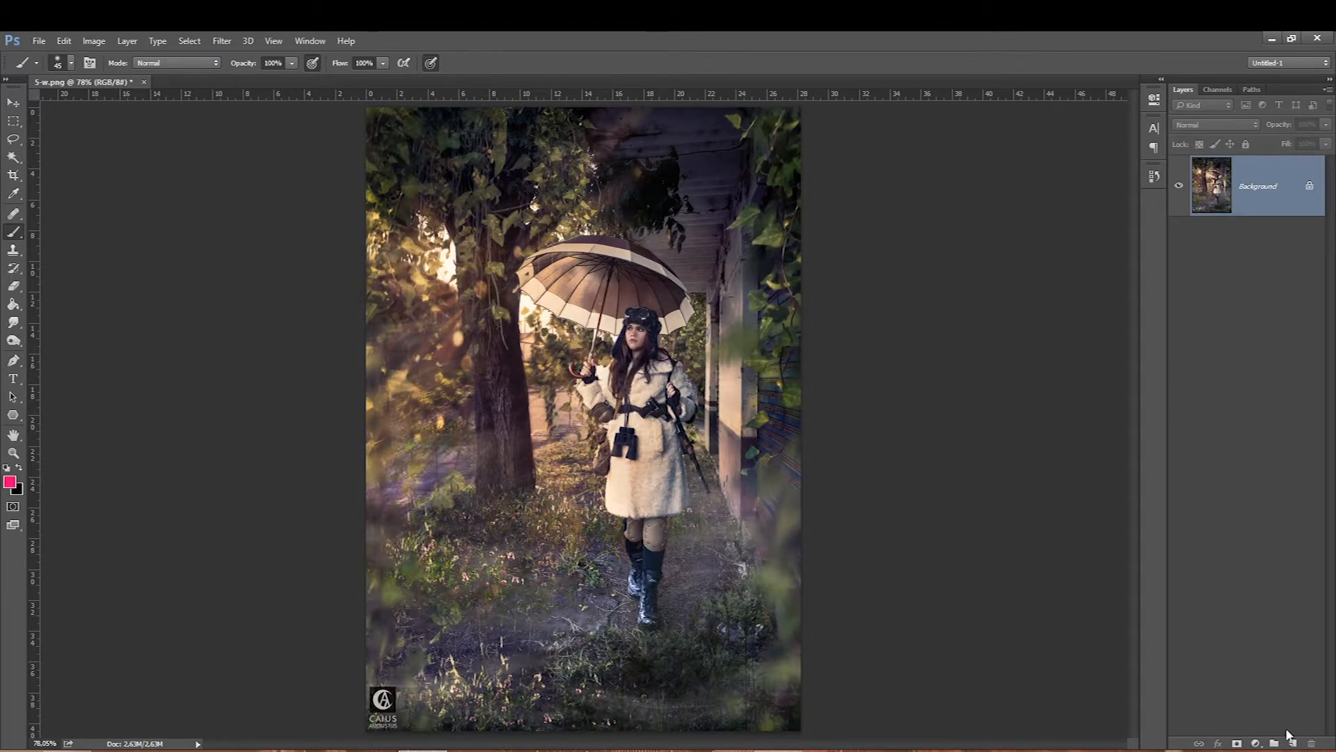
- Try pink Clouds on a new layer, delete that layer and reset the colours to white foreground and black background
click(1292, 742)
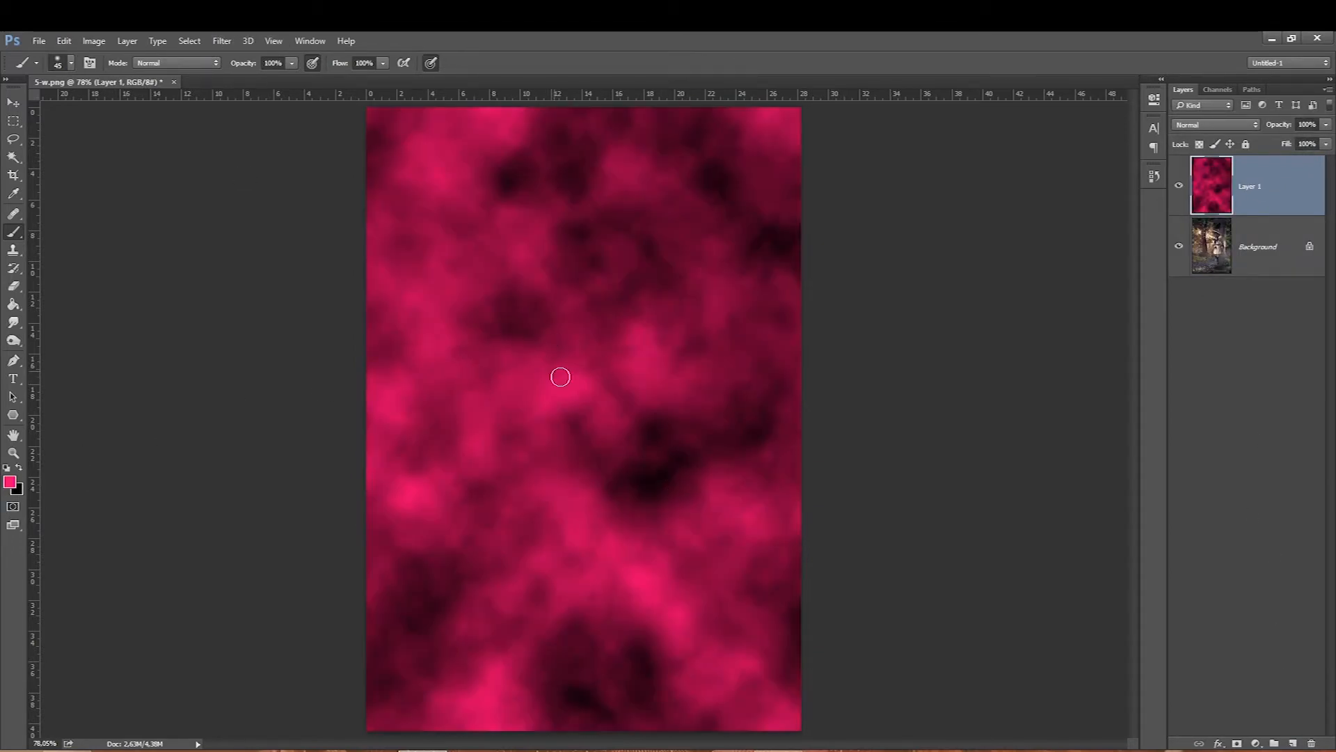
click(6, 467)
click(18, 468)
key(Delete)
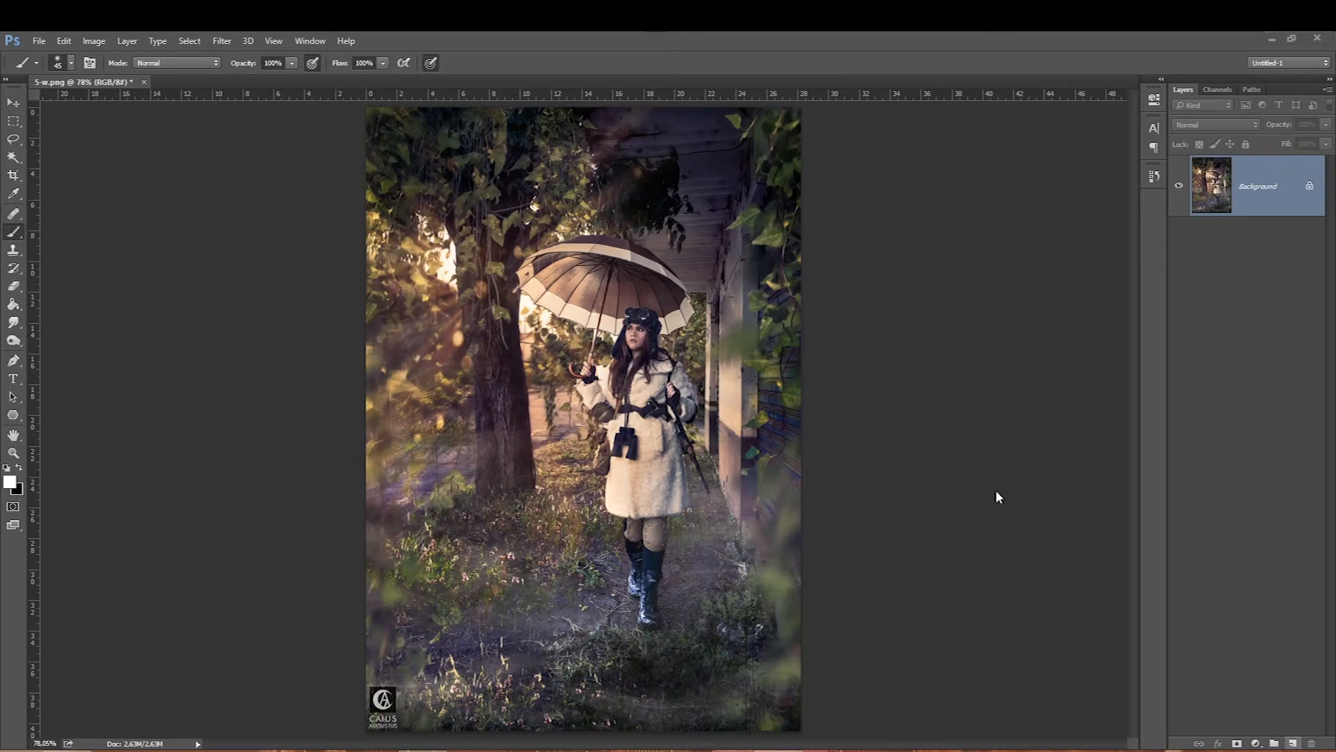
- Add a new layer above the photo and fill it with white and black Clouds
click(1292, 744)
key(ctrl+f)
- Apply a Radial Blur to the cloud layer with the Zoom method, amount about 64, Good quality and the centre moved upward
click(222, 40)
mouse_move(237, 234)
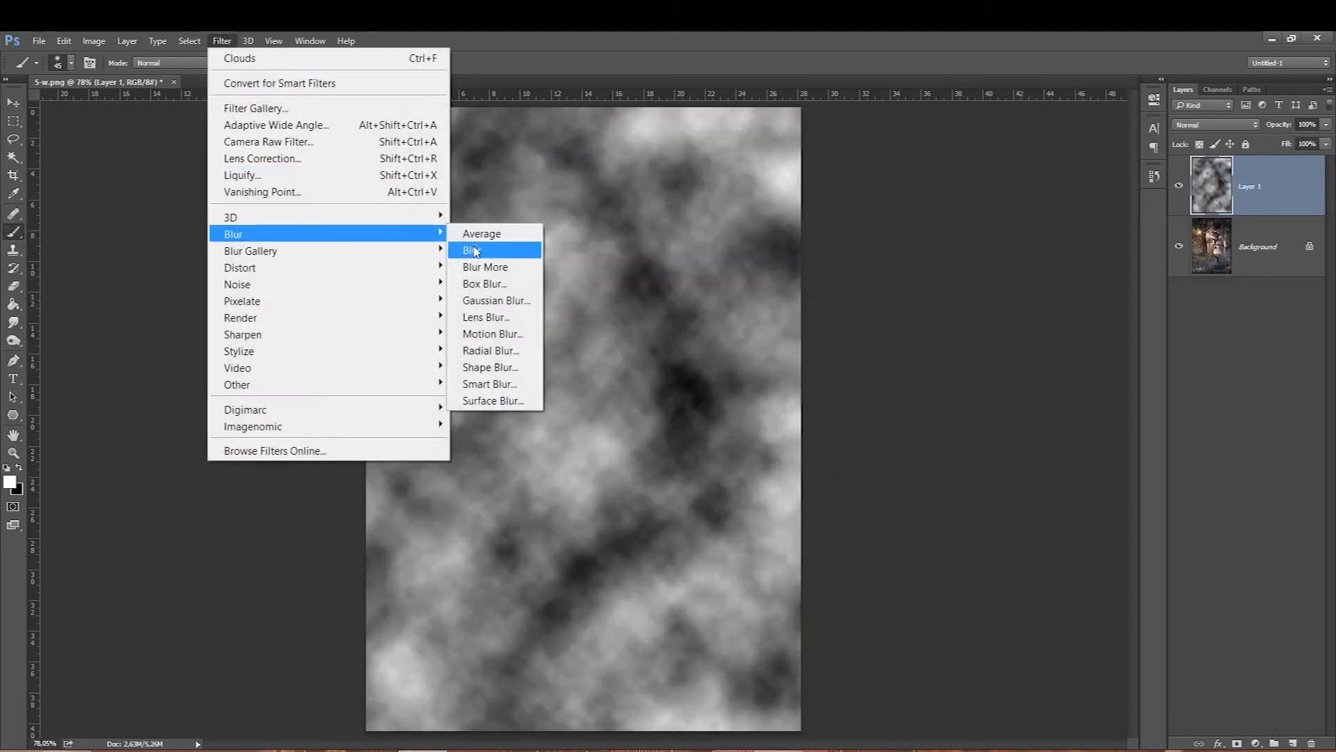
click(491, 350)
click(777, 480)
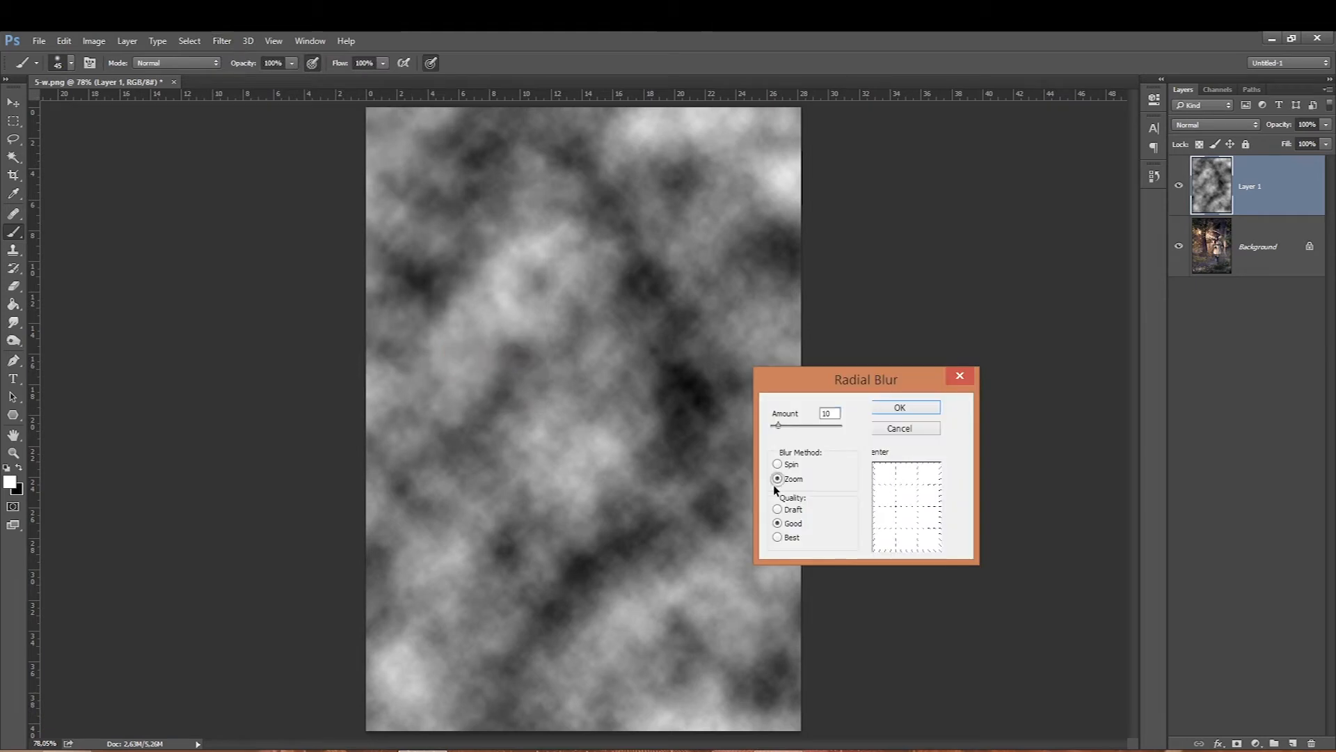
drag(780, 423, 816, 425)
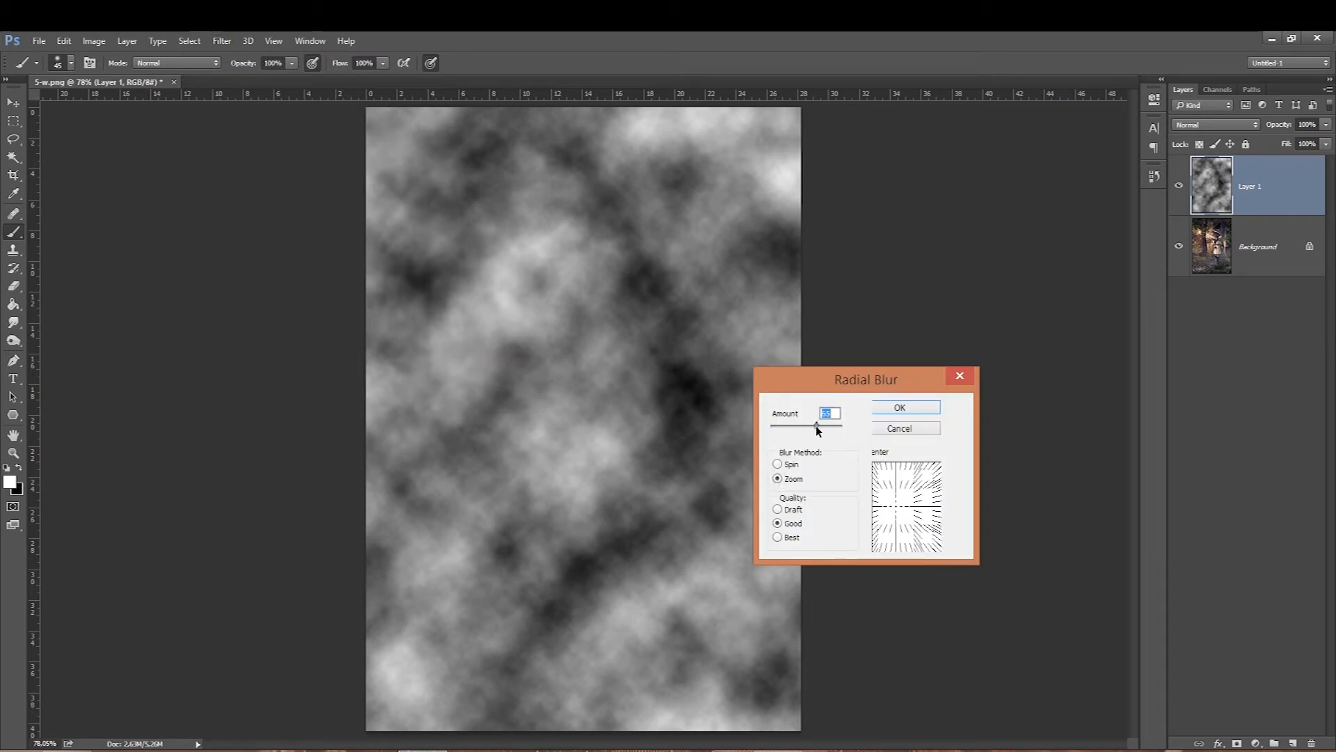
drag(814, 425, 816, 424)
drag(897, 506, 892, 483)
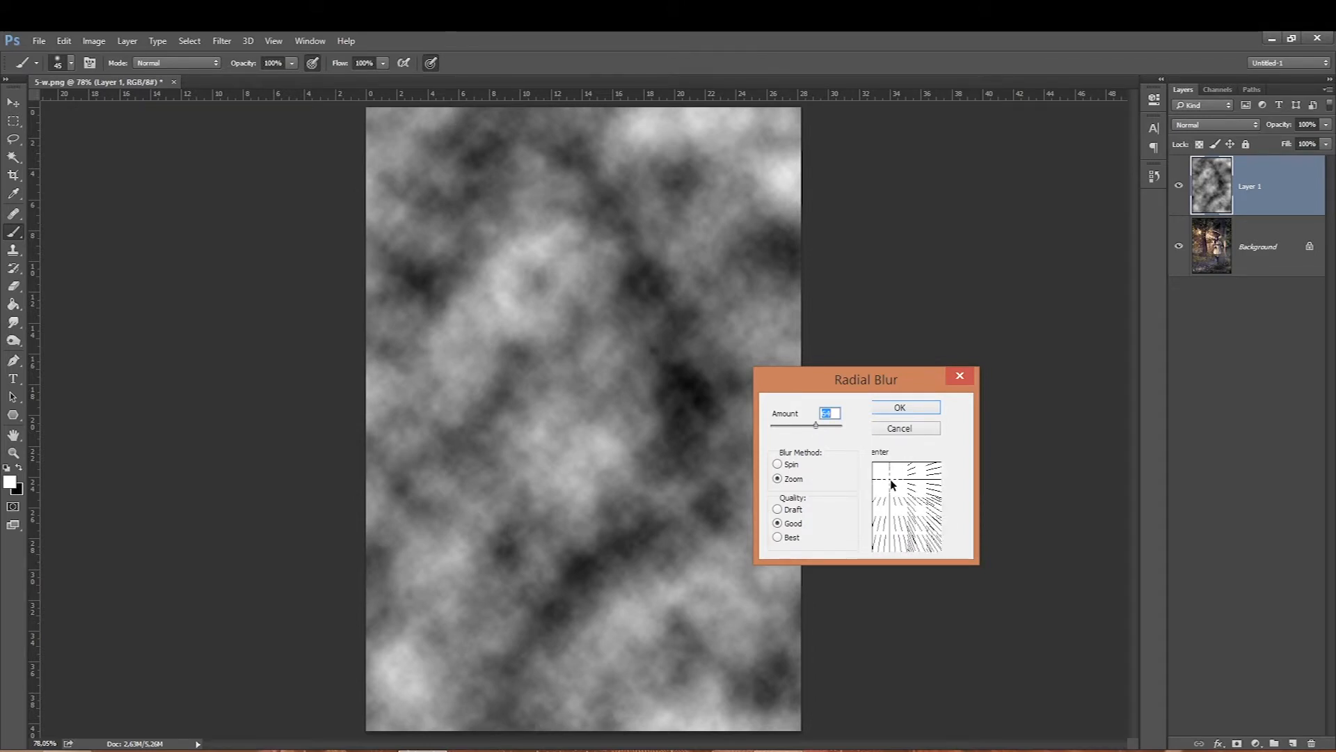
click(901, 408)
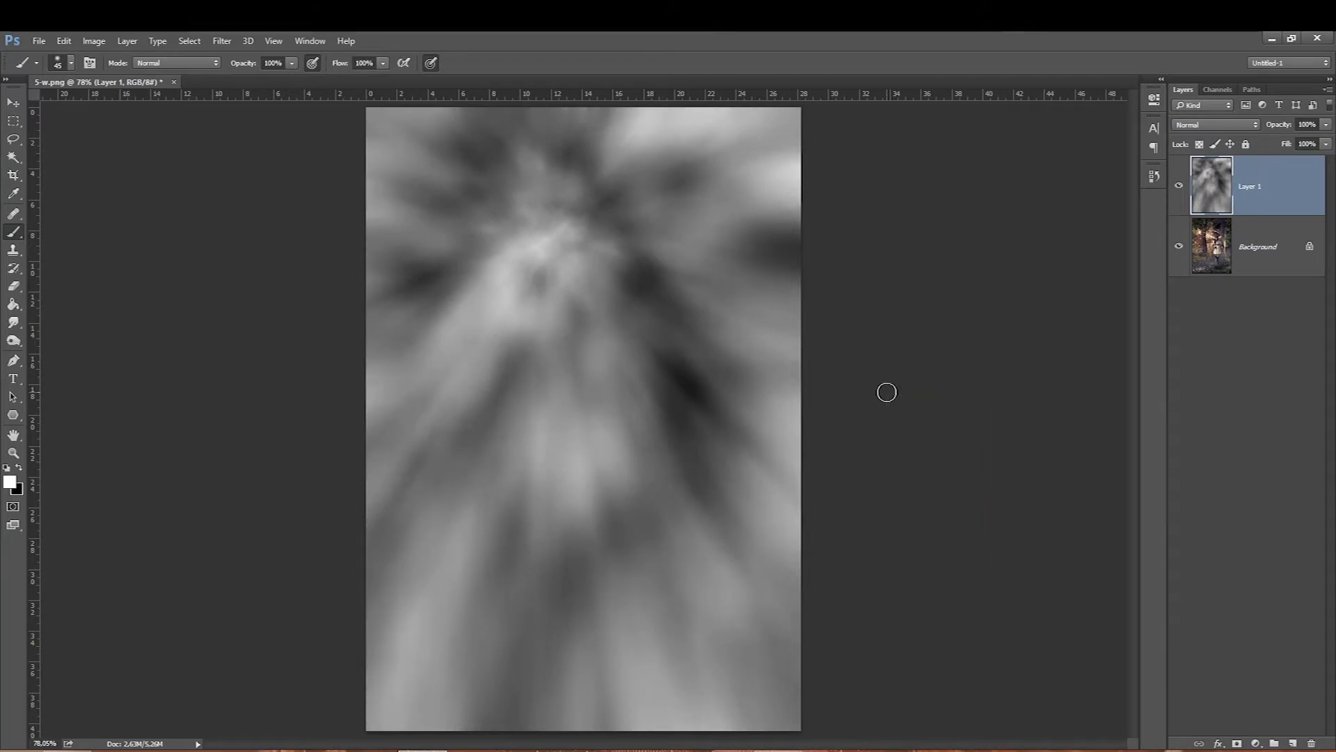
- Set the blurred cloud layer's blend mode to Overlay
click(1197, 124)
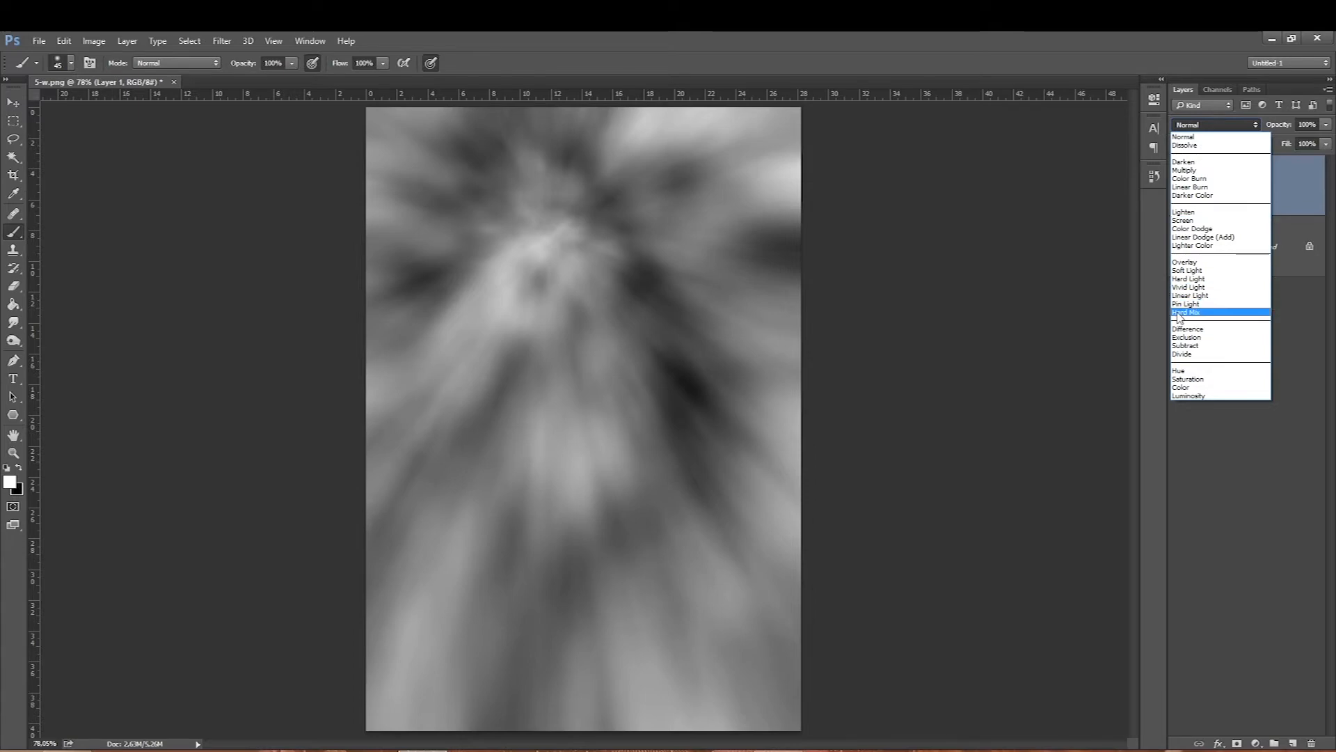
click(1178, 212)
key(Down)
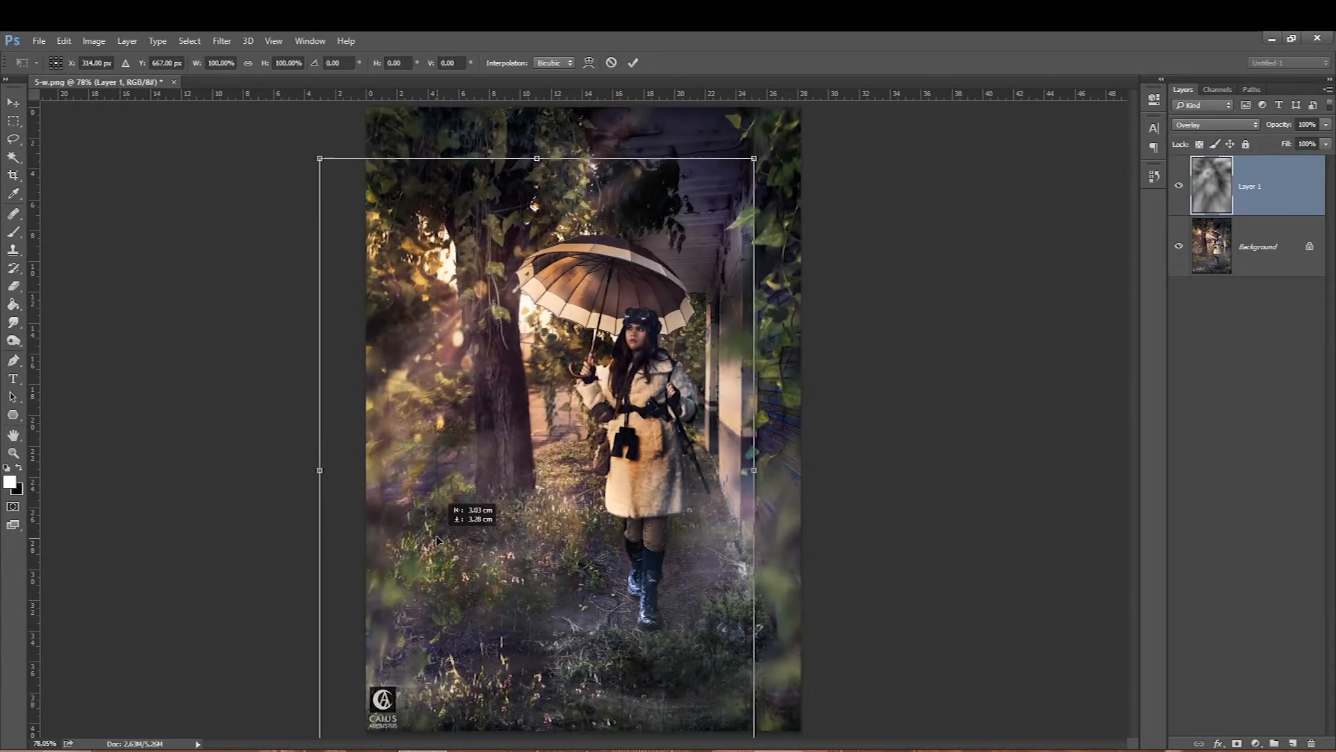
- Scale the cloud layer to about 79% and place its ray centre over the sunlit area beside the tree
drag(437, 520, 445, 480)
mouse_move(496, 592)
mouse_down()
mouse_move(472, 531)
mouse_move(482, 571)
mouse_up()
drag(315, 719, 494, 476)
drag(518, 411, 401, 468)
drag(627, 533, 716, 641)
drag(477, 522, 470, 494)
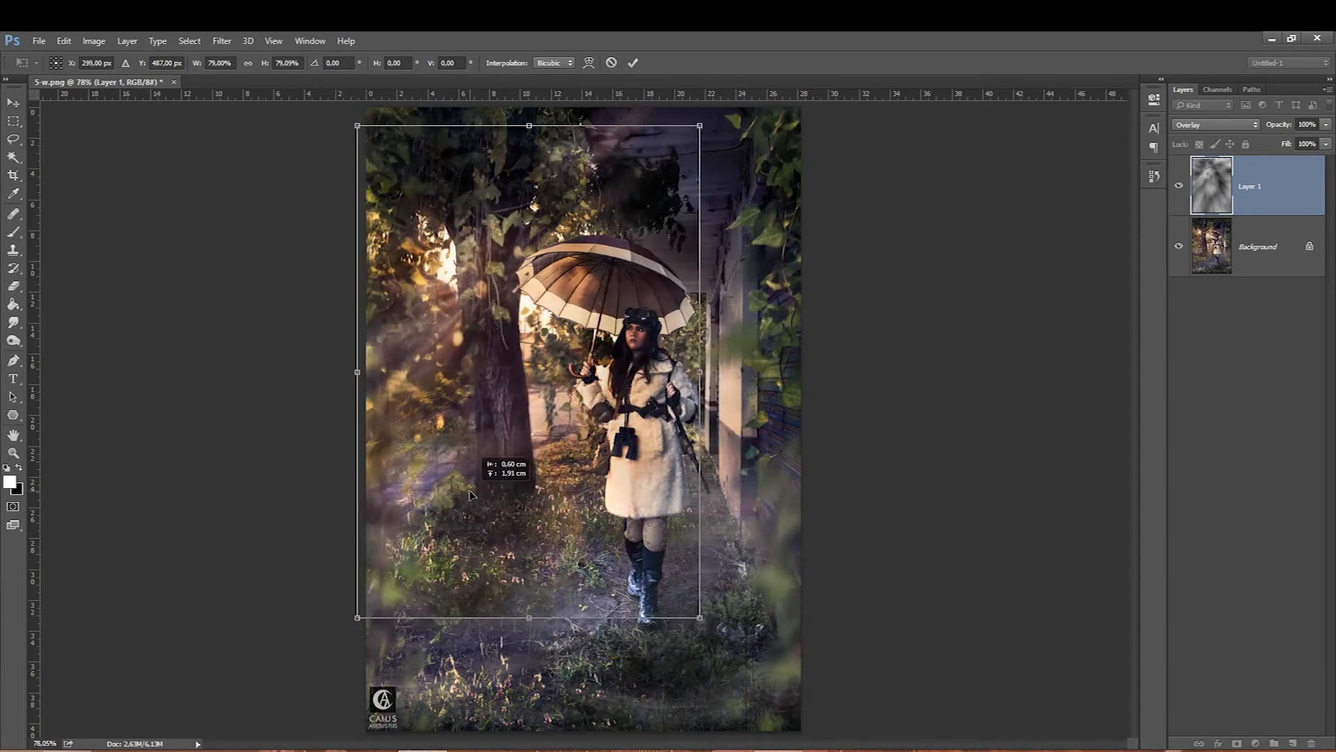
key(Return)
- Set the cloud layer's blend mode back to Normal so its hard edges can be seen
key(b)
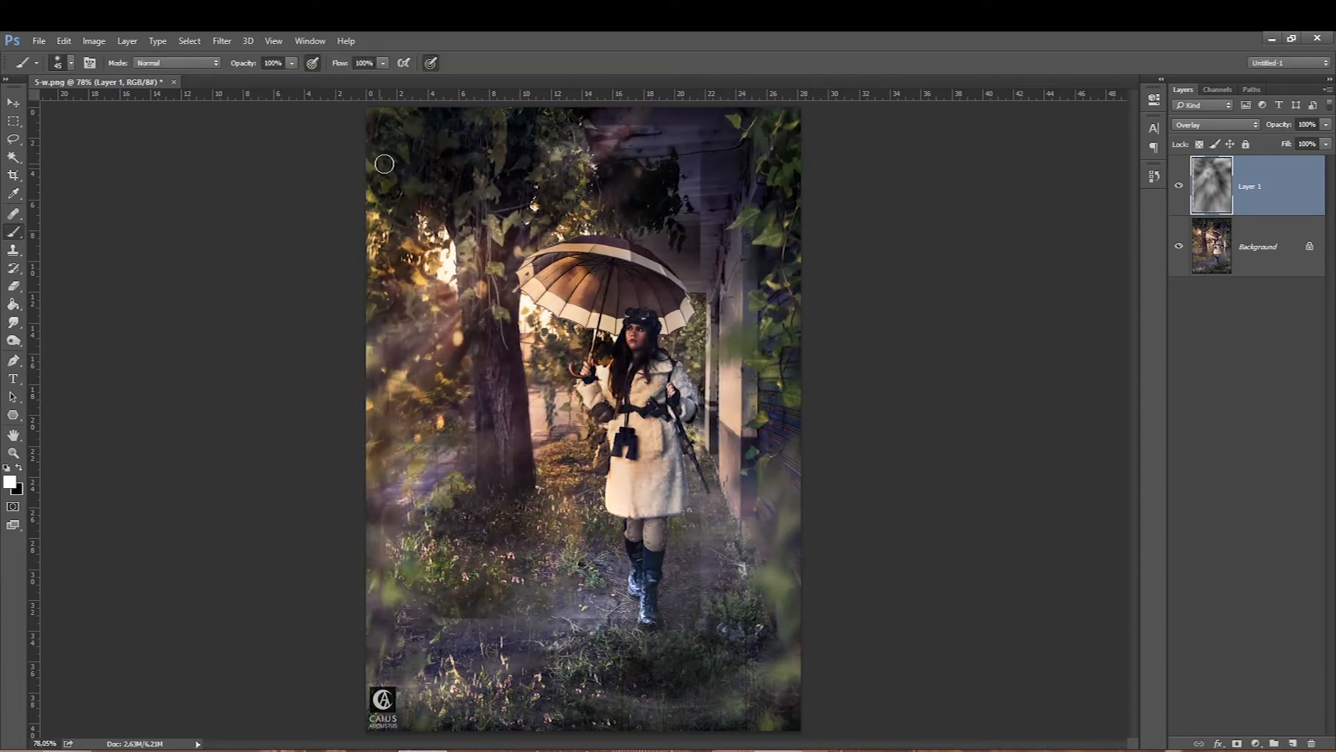
ctrl+click(714, 589)
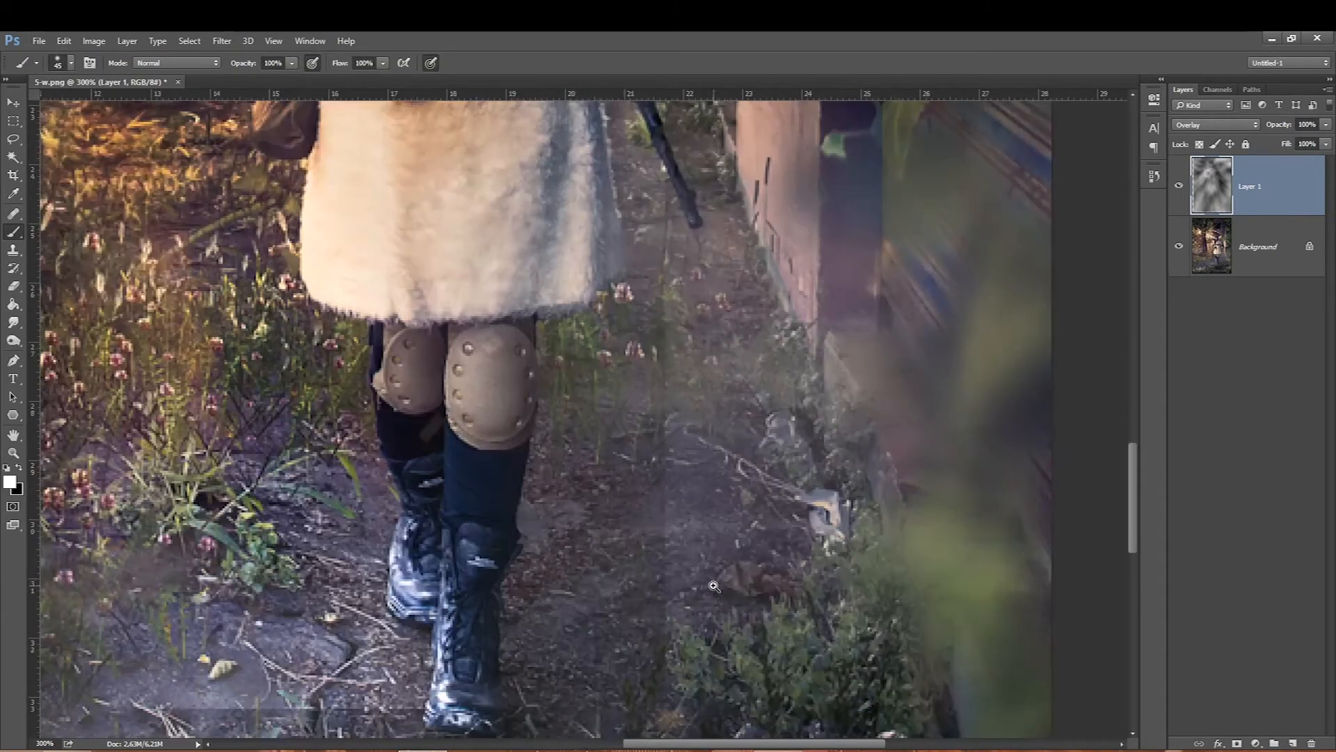
key(ctrl+0)
click(1187, 126)
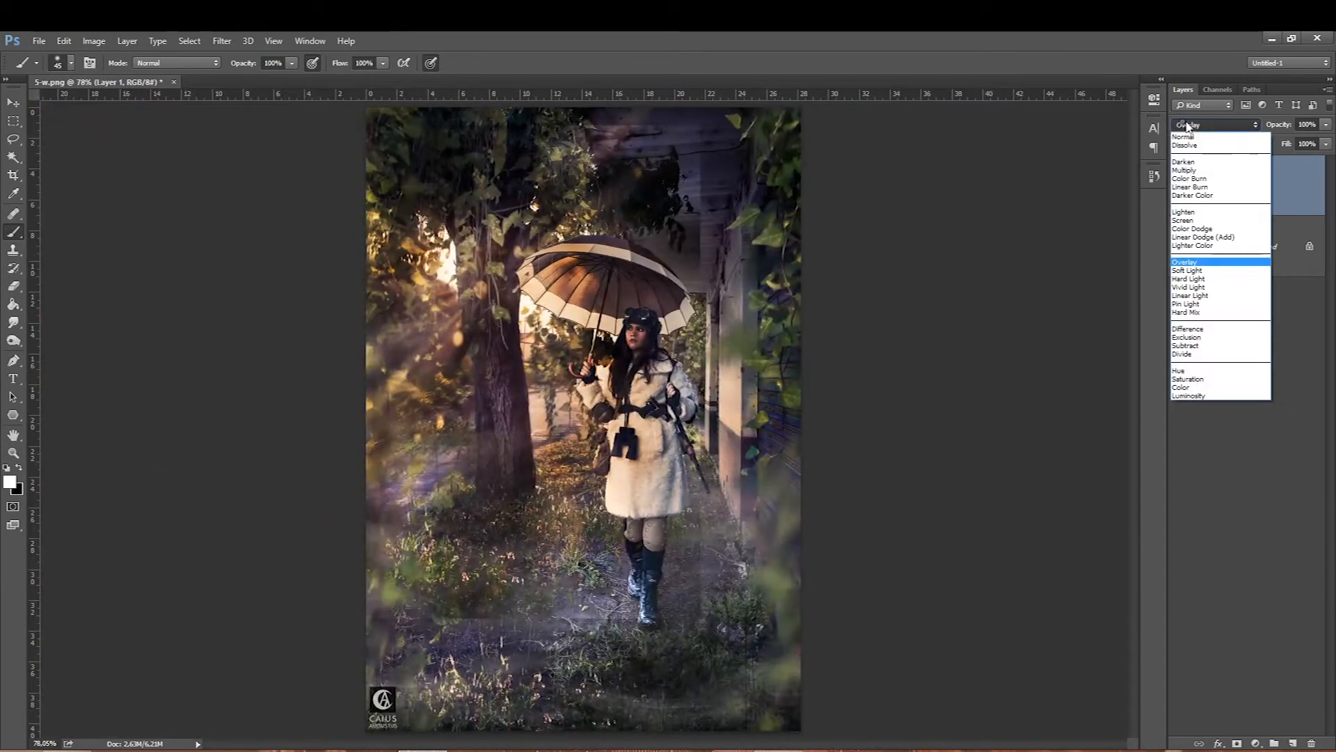
click(1188, 132)
- Erase the cloud layer's hard edges all around with a soft 300 to 400 px eraser at 42% opacity
click(13, 286)
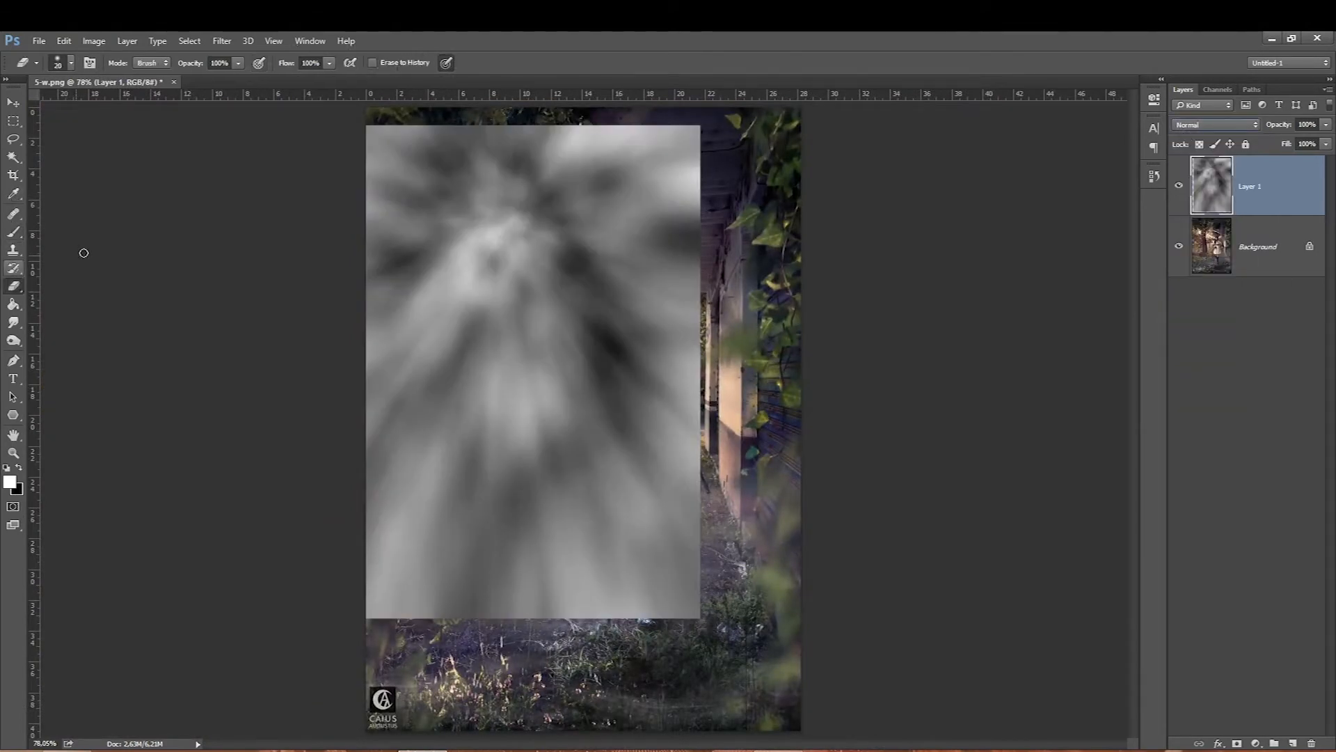
key(bracketright)
key(bracketright)
key(bracketright)
key(bracketright)
key(bracketright)
key(bracketright)
key(bracketright)
key(bracketright)
key(bracketright)
key(bracketright)
key(bracketright)
click(238, 63)
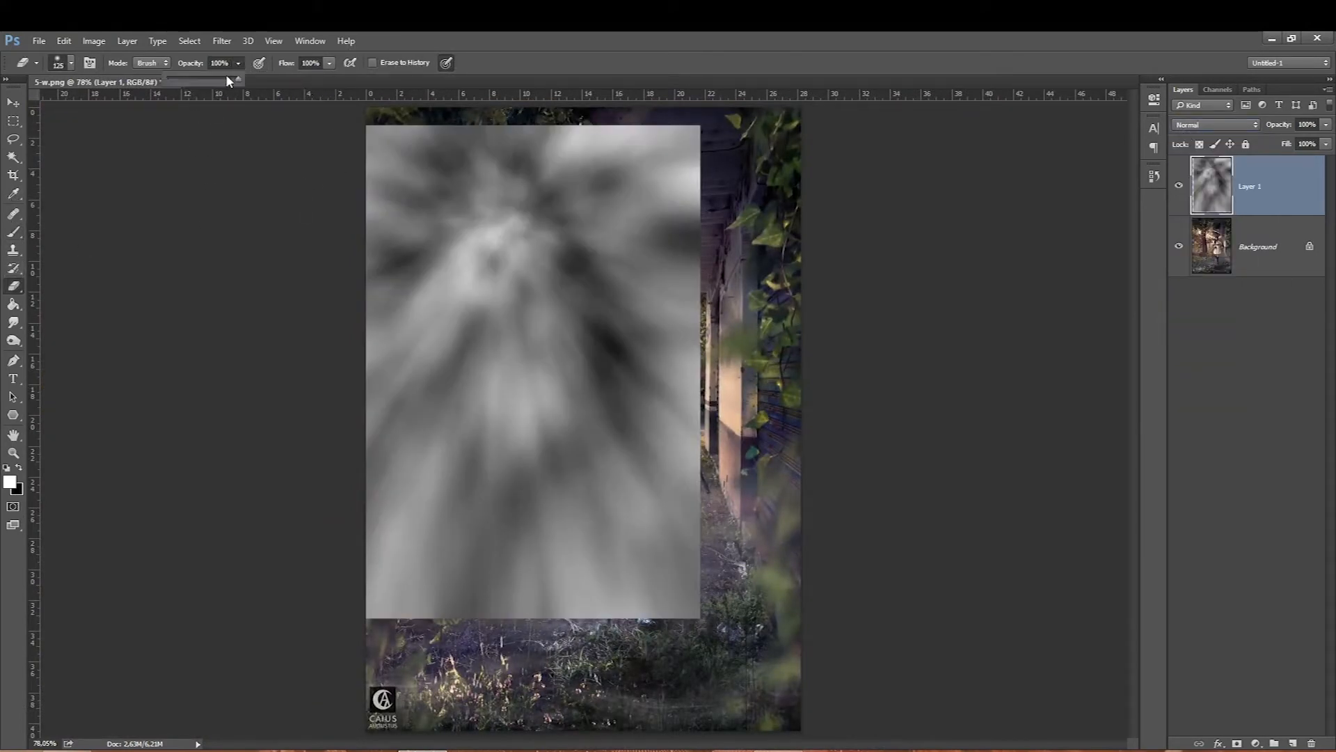
key(bracketright)
key(bracketright)
key(bracketright)
key(bracketright)
key(bracketright)
key(bracketright)
key(bracketright)
mouse_move(418, 119)
mouse_down()
mouse_move(387, 126)
mouse_move(573, 103)
mouse_up()
key(bracketleft)
key(bracketleft)
key(bracketleft)
key(bracketleft)
key(bracketleft)
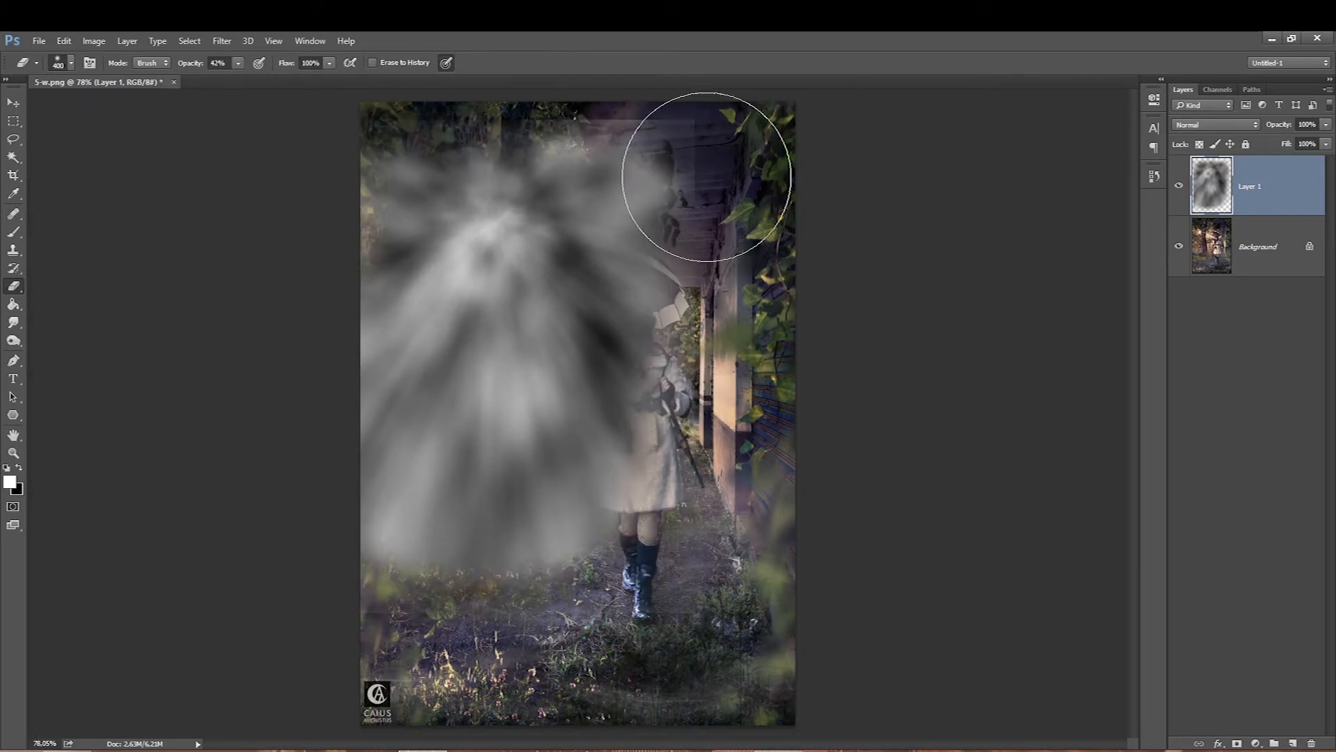
mouse_move(708, 170)
mouse_down()
mouse_move(715, 202)
mouse_move(599, 160)
mouse_up()
mouse_move(313, 348)
mouse_down()
mouse_move(360, 539)
mouse_move(411, 577)
mouse_up()
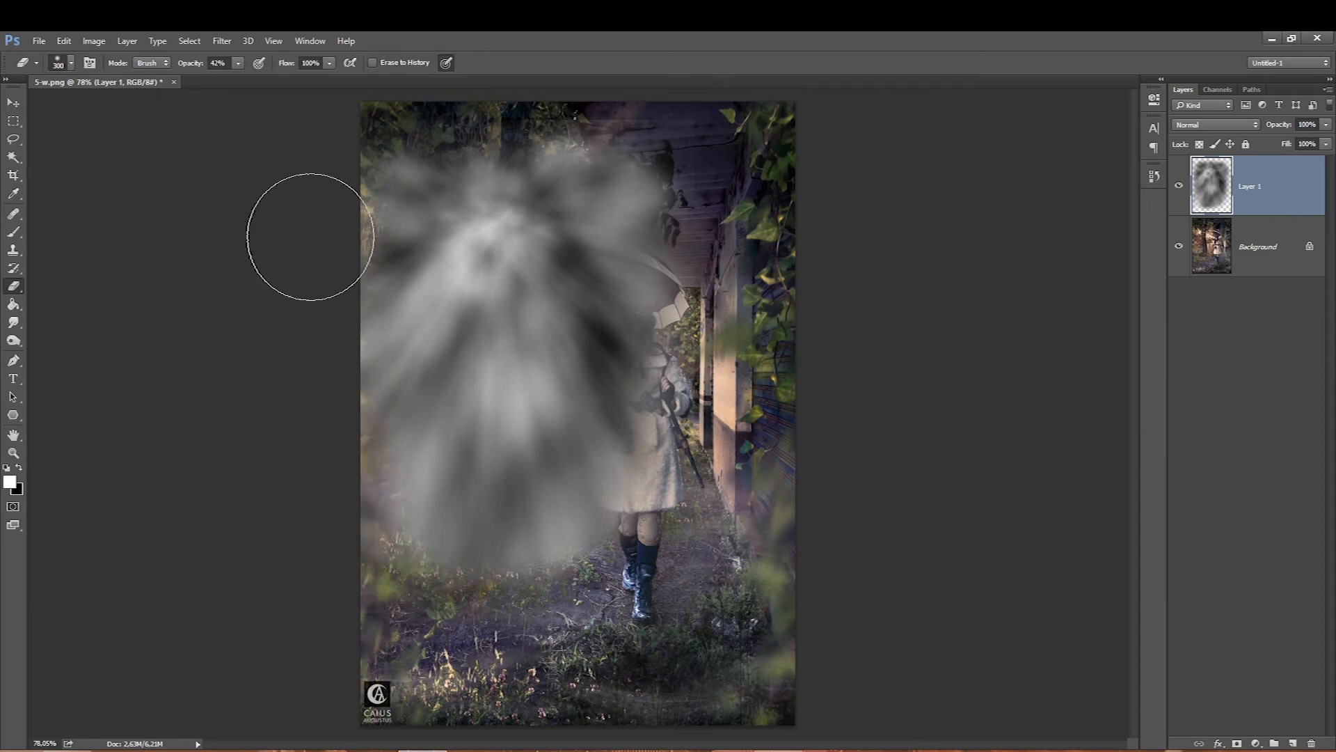
drag(310, 238, 776, 183)
- Set the softened cloud layer to Overlay and duplicate it once
click(1216, 124)
click(1187, 263)
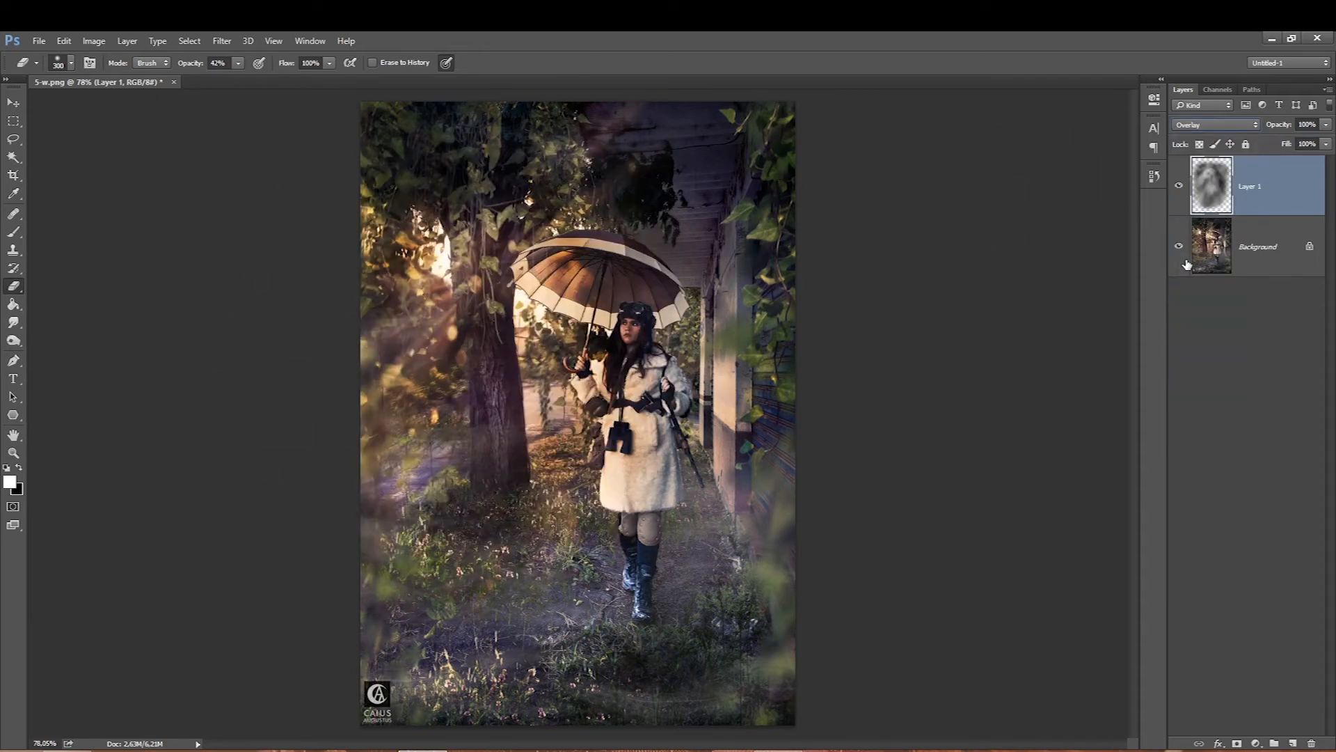
key(ctrl+j)
key(ctrl+j)
key(ctrl+z)
- Compare blend modes for the duplicated cloud layer and set it to Screen
click(1189, 123)
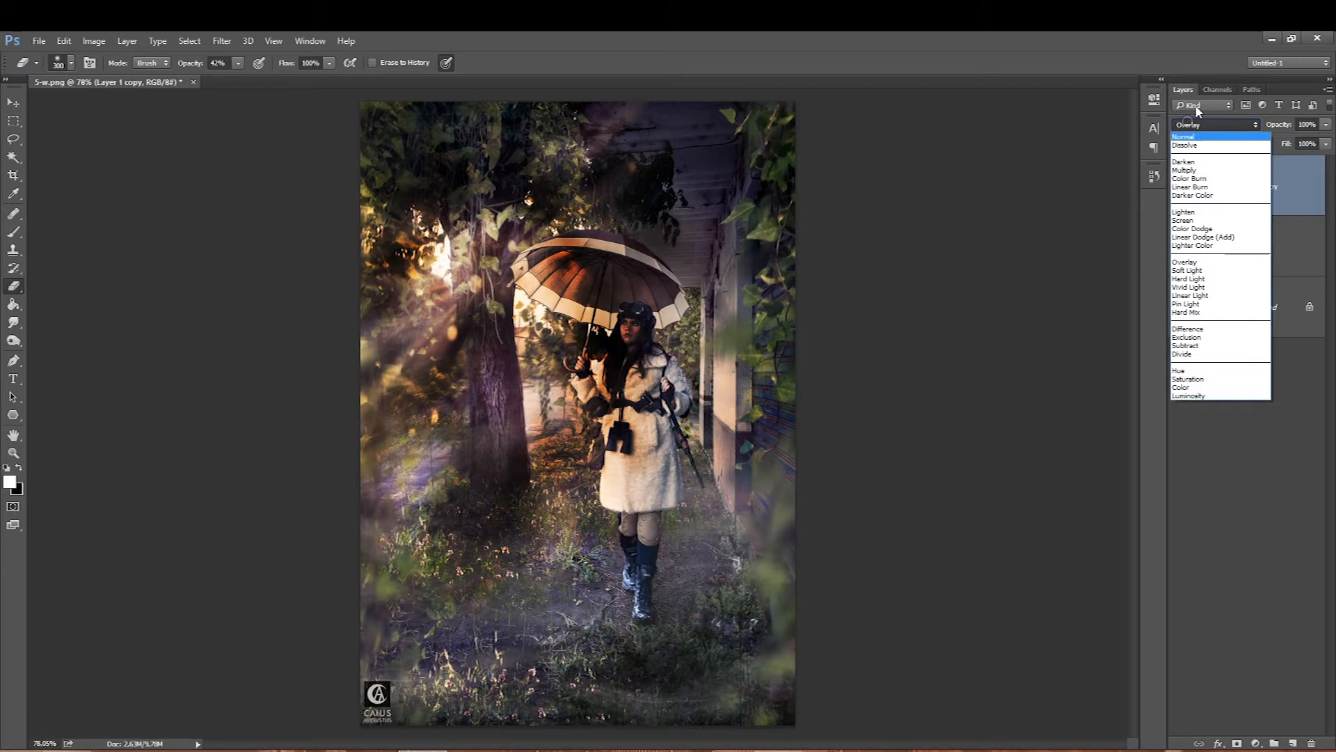
click(1191, 212)
key(Down)
key(Down)
key(Up)
key(Up)
key(Down)
key(Down)
key(Up)
key(Down)
key(Up)
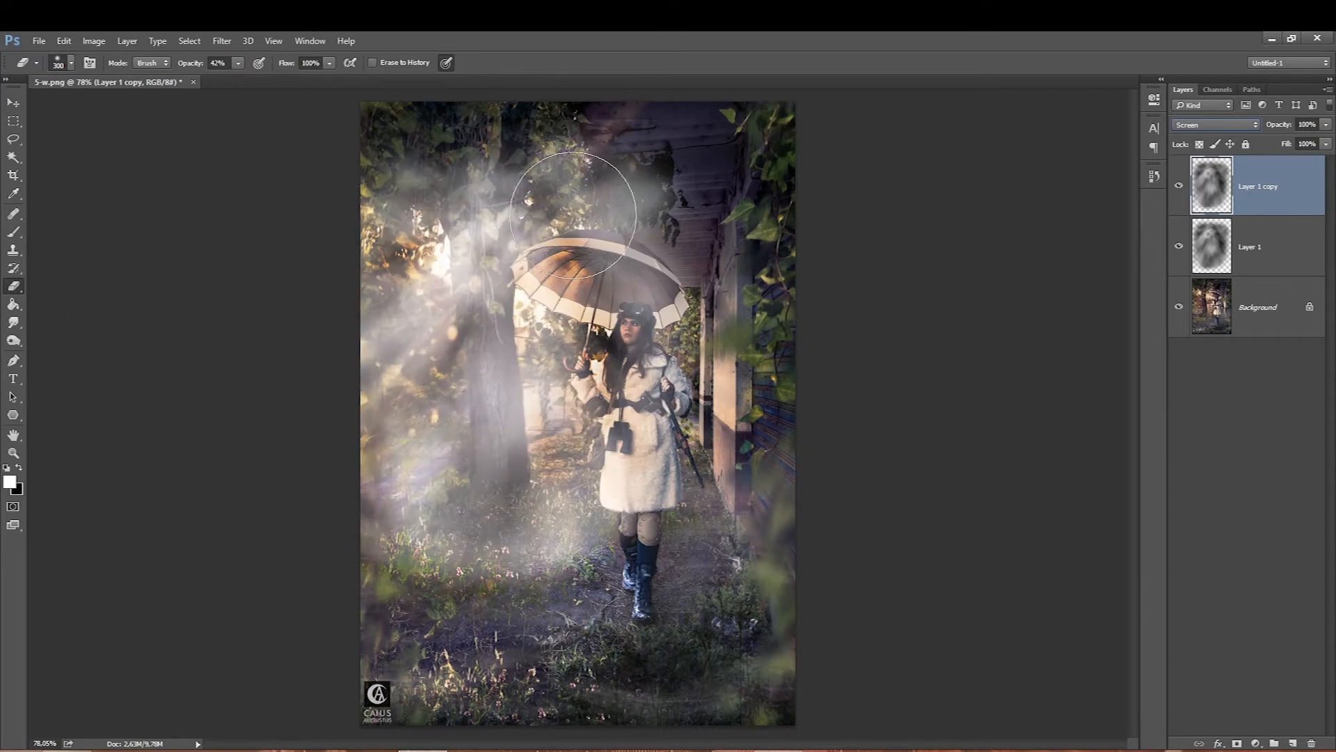
- Erase haze from the copied layer above the umbrella and around the tree trunk, reducing the soft eraser to 100 px
click(564, 173)
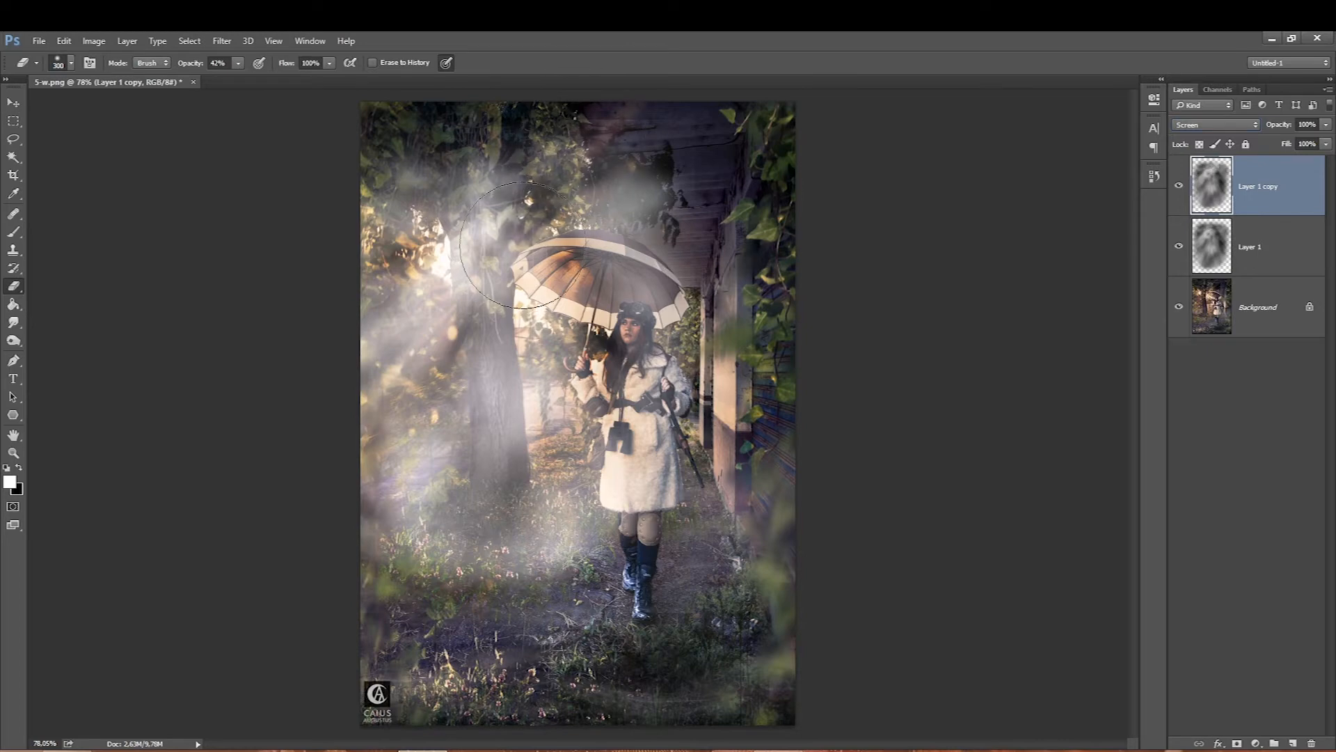
key(bracketleft)
key(bracketleft)
key(bracketleft)
key(bracketleft)
key(bracketleft)
key(bracketleft)
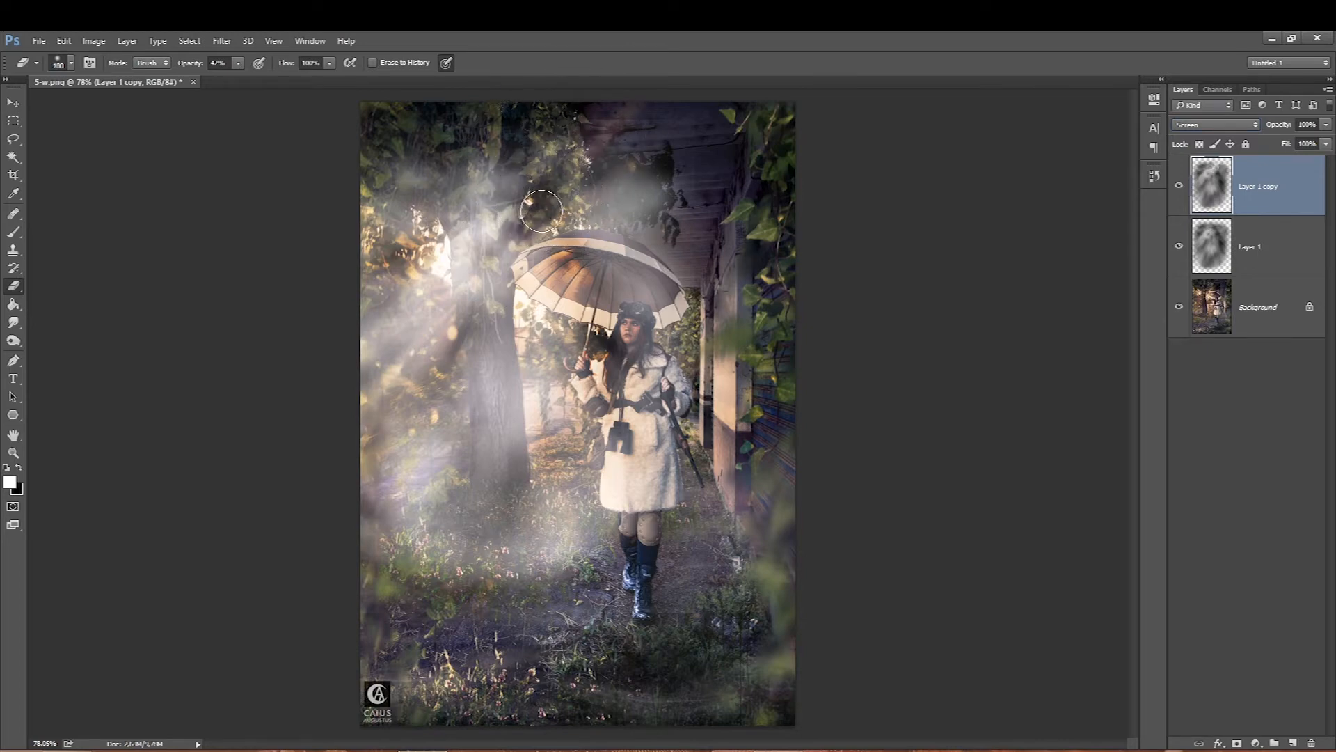
right_click(565, 294)
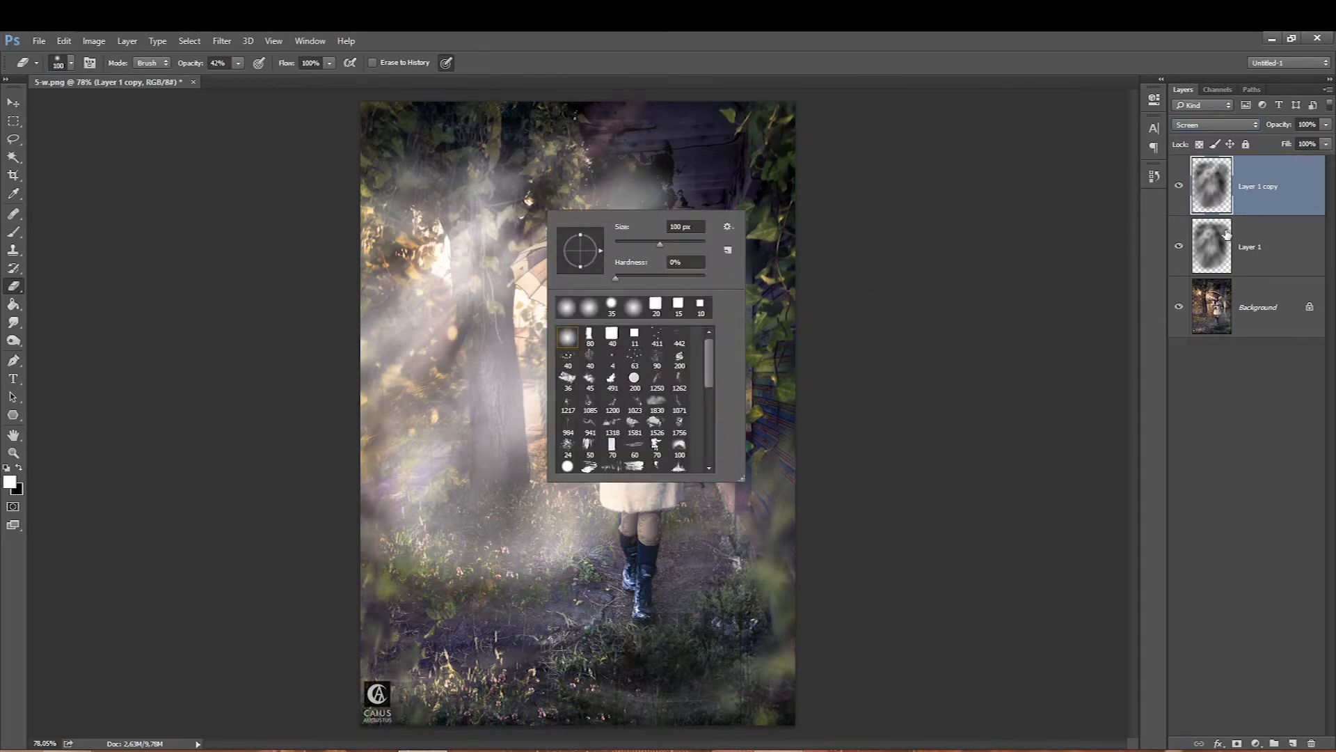
click(1244, 190)
drag(512, 174, 524, 233)
- Set the copied layer to Normal and erase wedges between its light rays with the eraser at 125 and 100 px
key(bracketright)
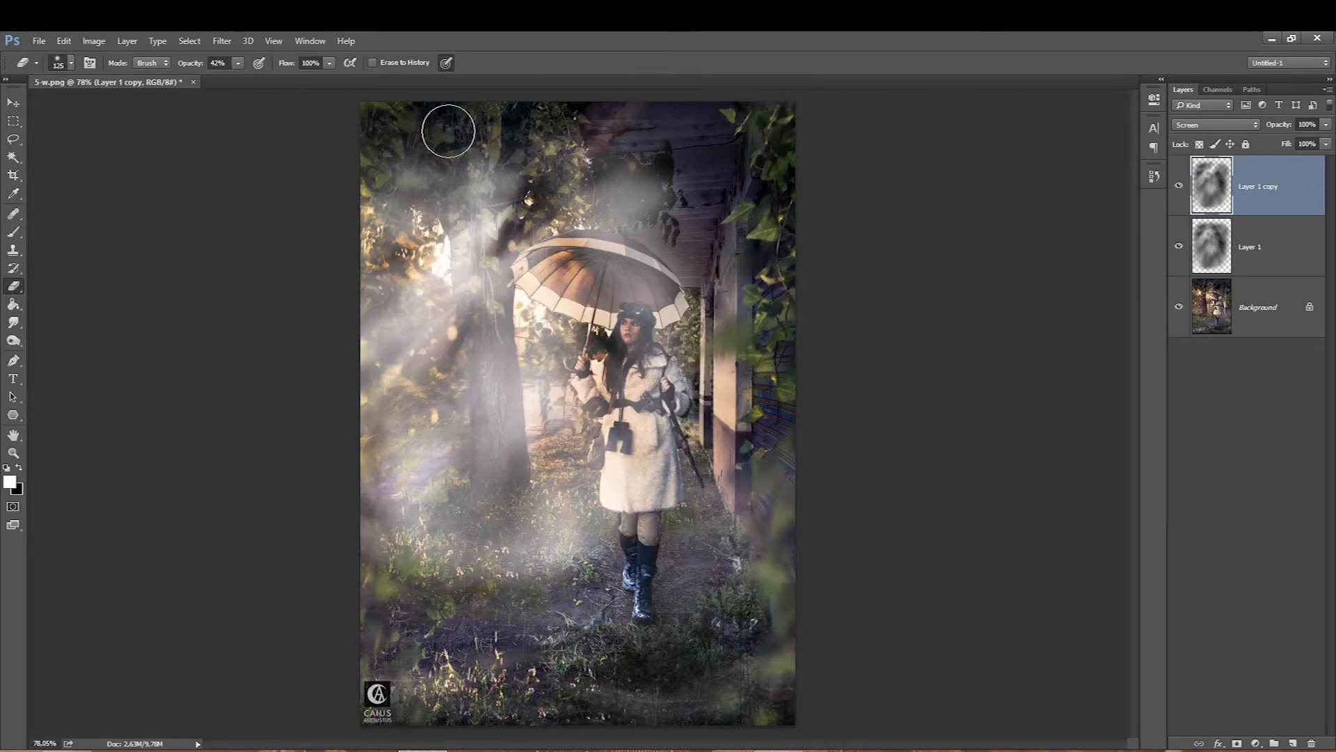
click(1197, 128)
click(1187, 137)
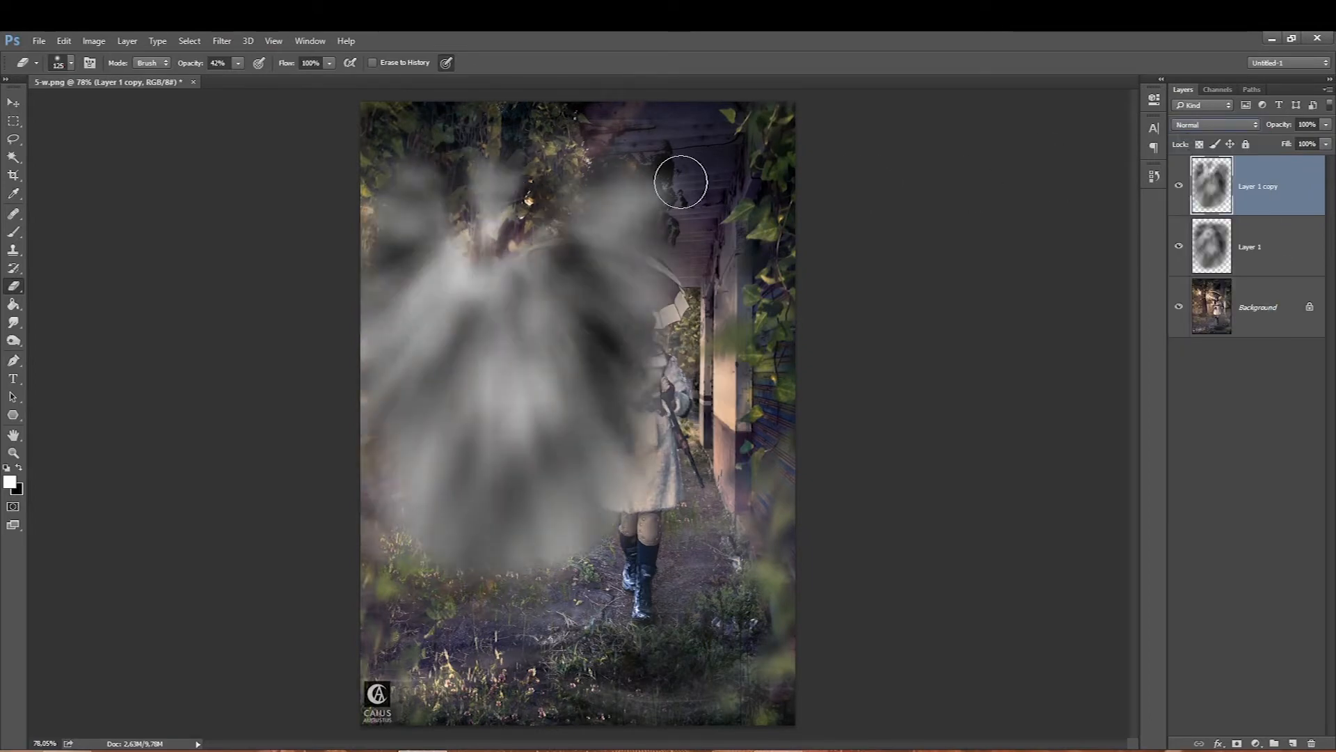
mouse_move(394, 259)
mouse_down()
mouse_move(379, 233)
mouse_move(410, 265)
mouse_up()
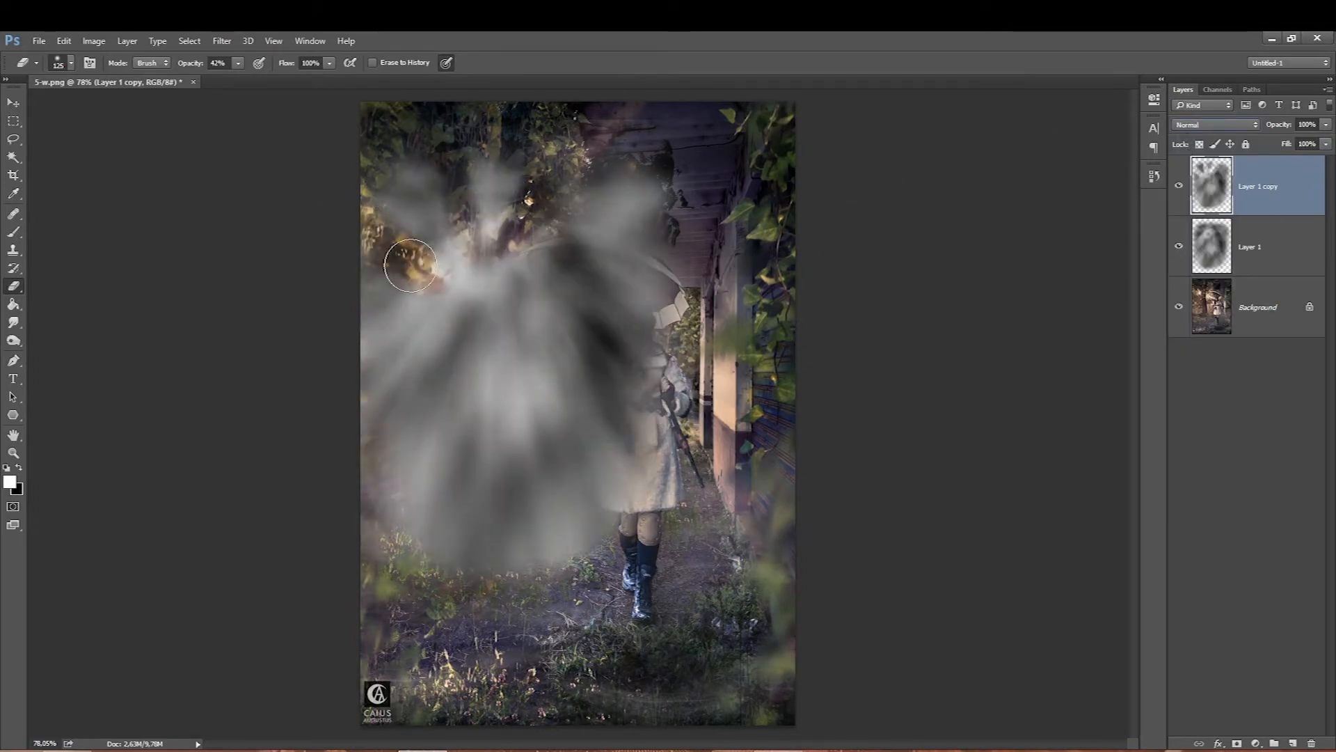
mouse_move(307, 397)
mouse_down()
mouse_move(439, 347)
mouse_move(435, 414)
mouse_move(449, 382)
mouse_move(356, 582)
mouse_move(421, 363)
mouse_move(497, 398)
mouse_move(481, 377)
mouse_move(486, 619)
mouse_up()
key(bracketleft)
drag(482, 345, 493, 512)
mouse_move(588, 565)
mouse_down()
mouse_move(523, 353)
mouse_move(579, 508)
mouse_move(558, 366)
mouse_move(690, 456)
mouse_move(556, 322)
mouse_move(589, 351)
mouse_move(602, 171)
mouse_move(660, 240)
mouse_move(561, 290)
mouse_move(643, 247)
mouse_move(674, 201)
mouse_move(520, 298)
mouse_move(550, 289)
mouse_up()
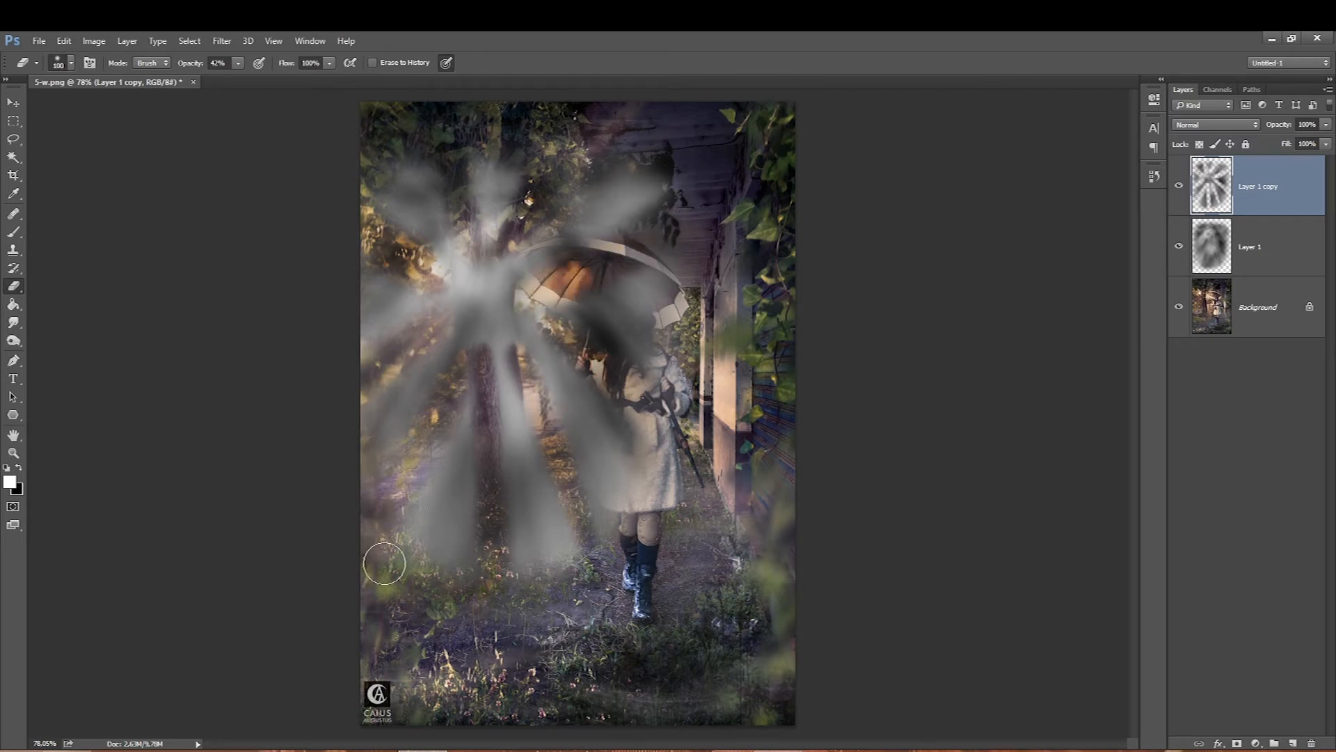
- Apply a Good-quality zoom Radial Blur to the copied ray layer twice, with the blur centre moved toward the rays' origin
click(221, 42)
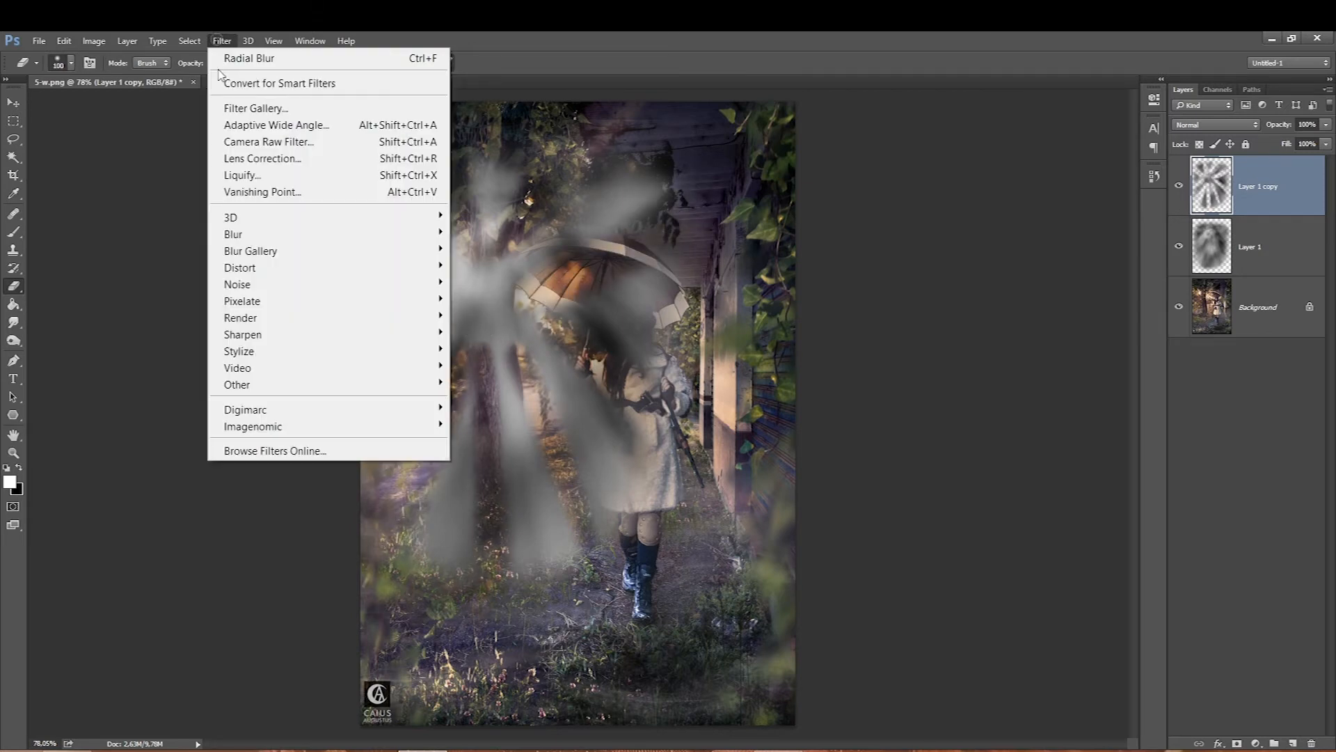
mouse_move(244, 235)
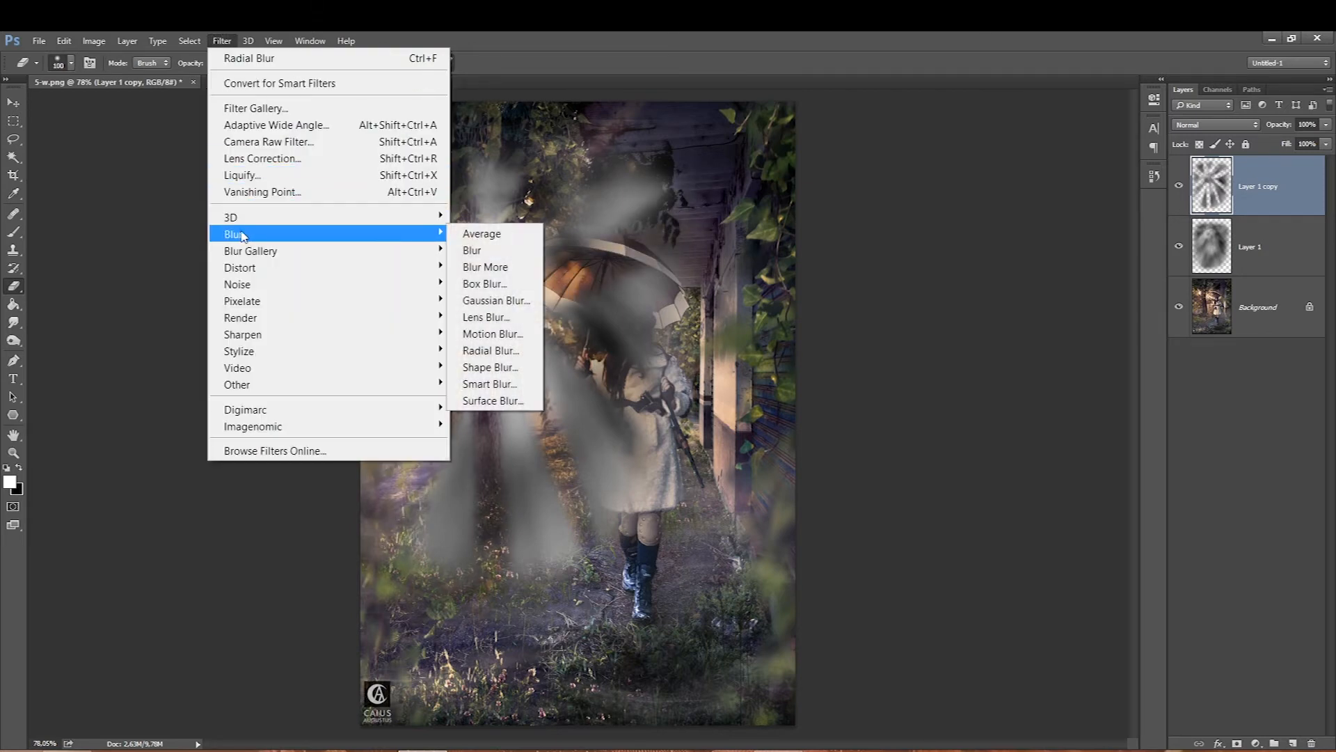
click(465, 349)
drag(817, 426, 805, 425)
click(885, 482)
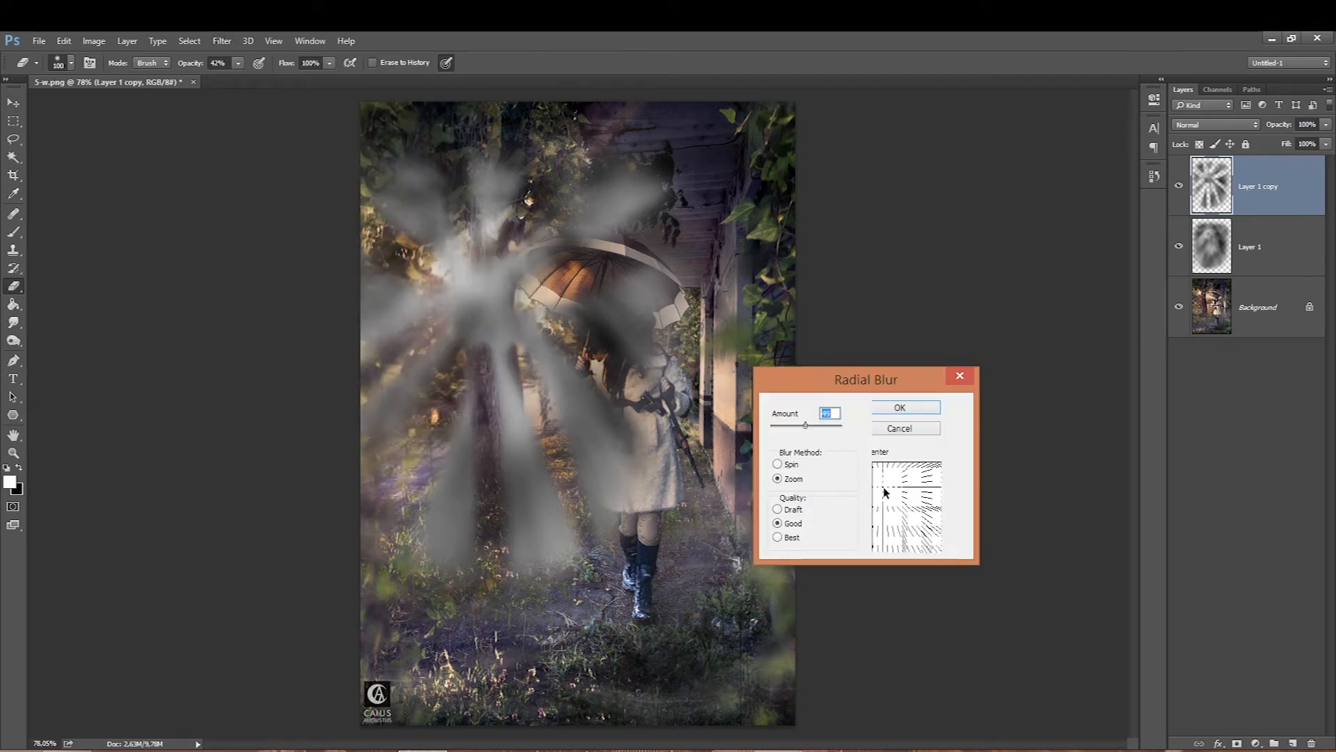
key(Return)
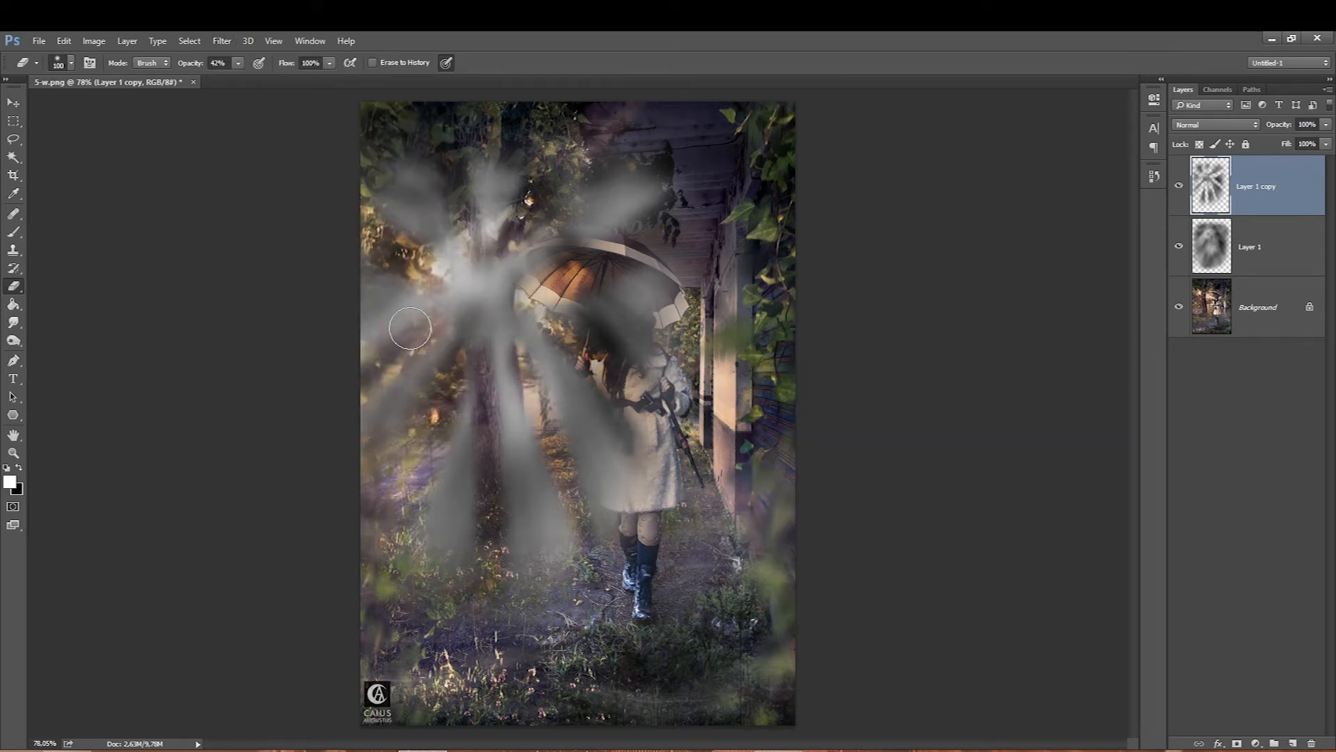
click(222, 41)
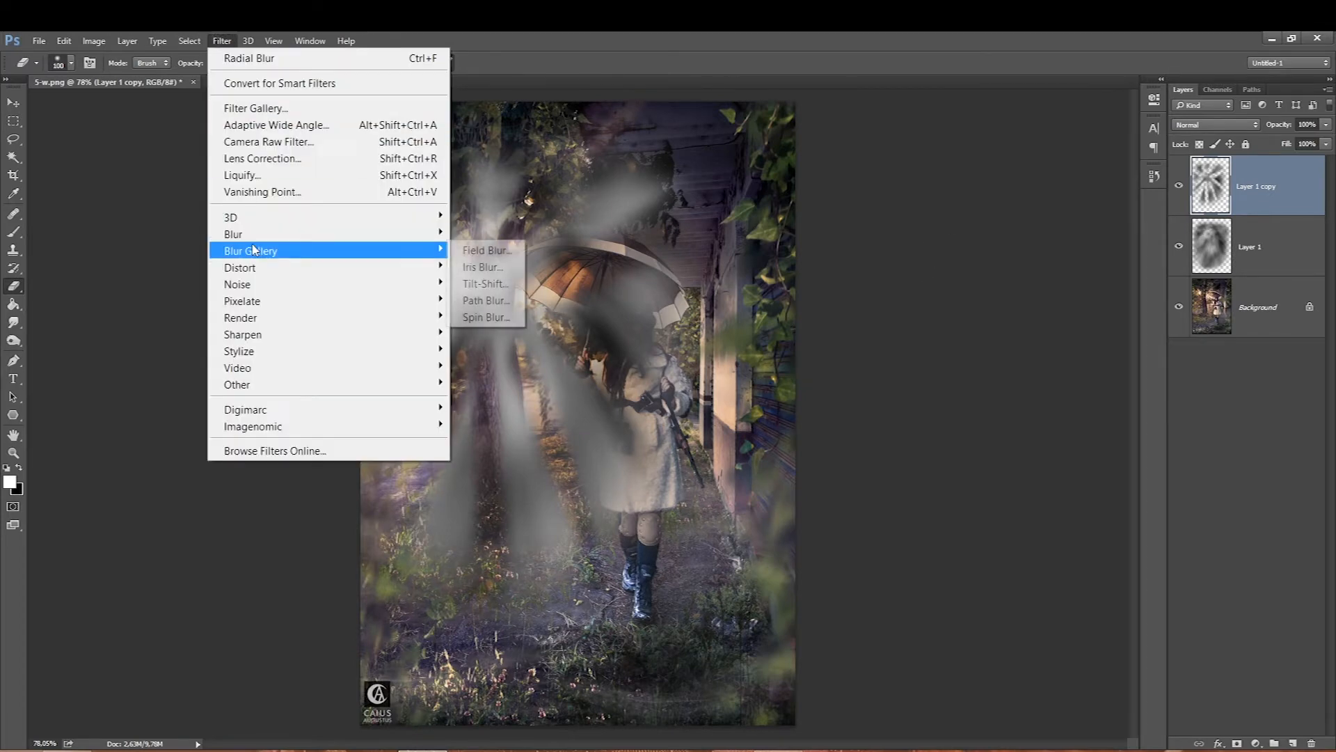
mouse_move(251, 237)
click(474, 351)
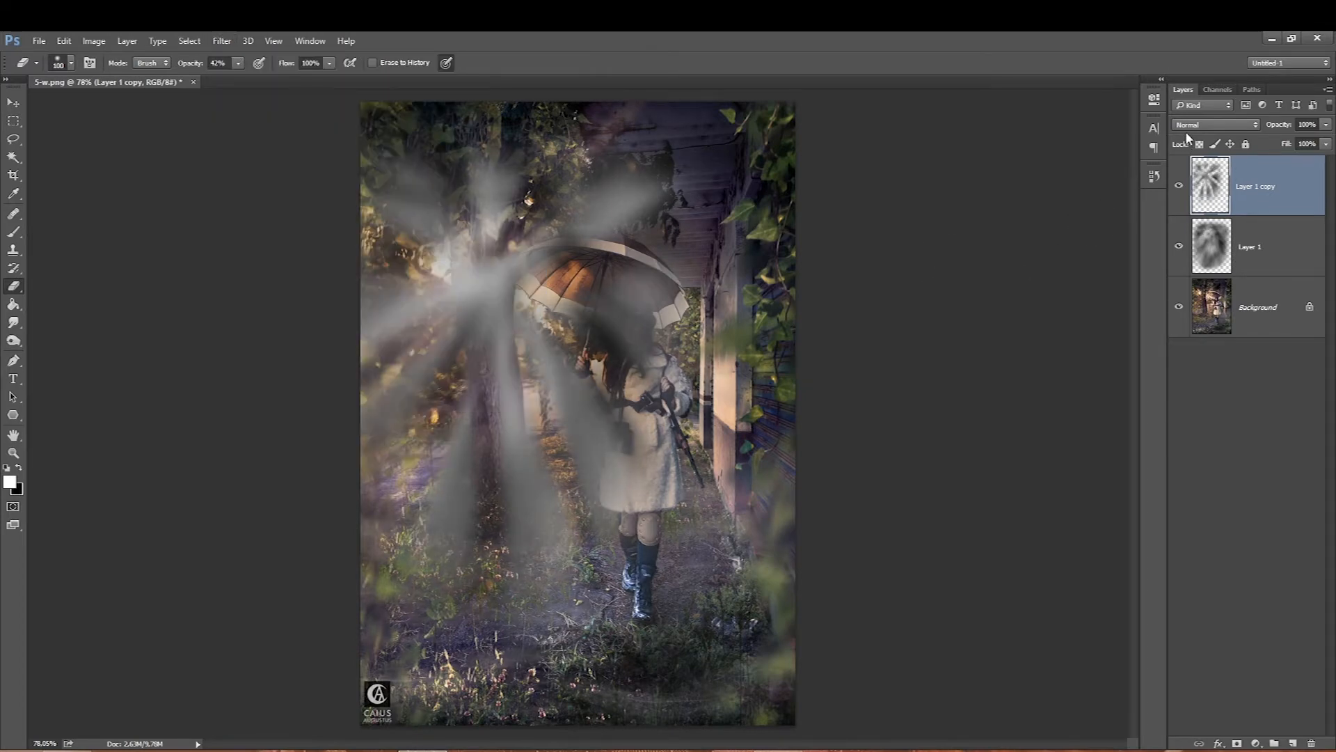
- Blend the copied ray layer in Screen mode at 75% opacity
click(1181, 126)
click(1183, 220)
click(1326, 125)
drag(1312, 143, 1311, 143)
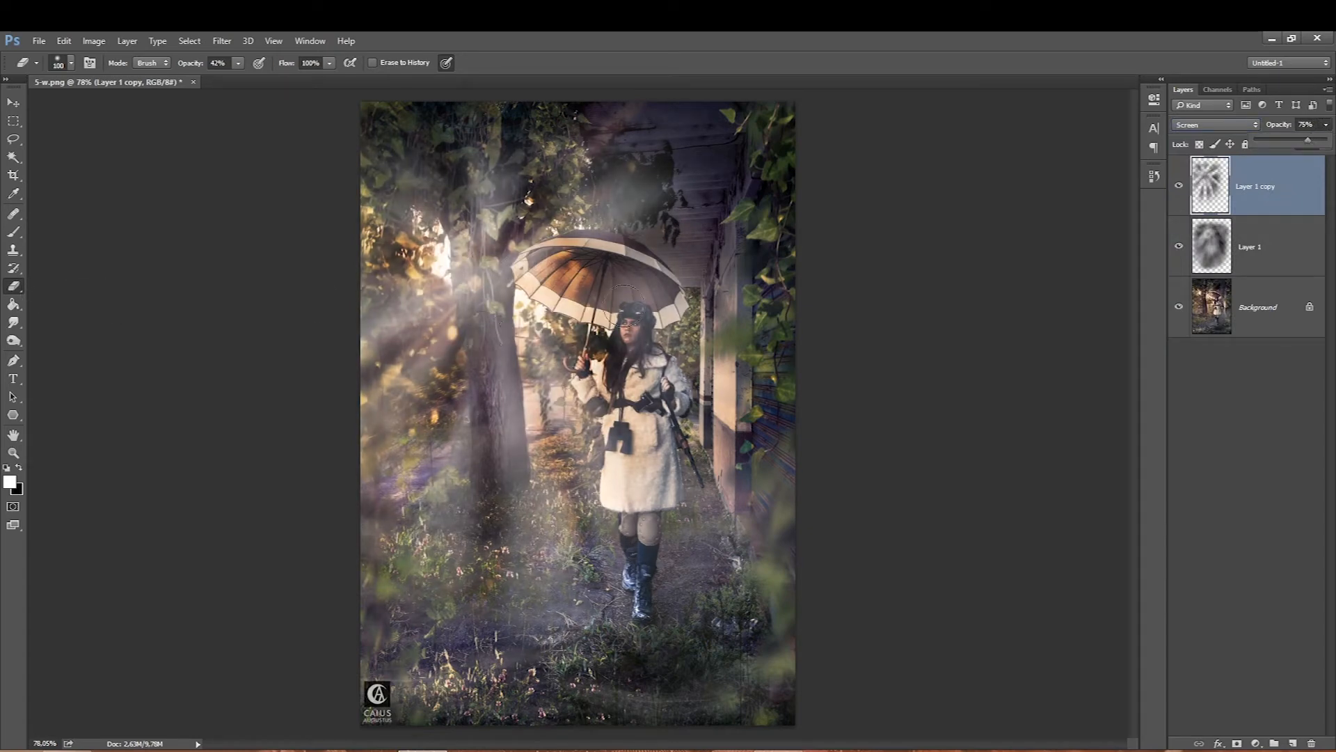
- Add a layer mask to the copied ray layer and paint black over the tree trunk with a soft brush
click(1237, 743)
key(x)
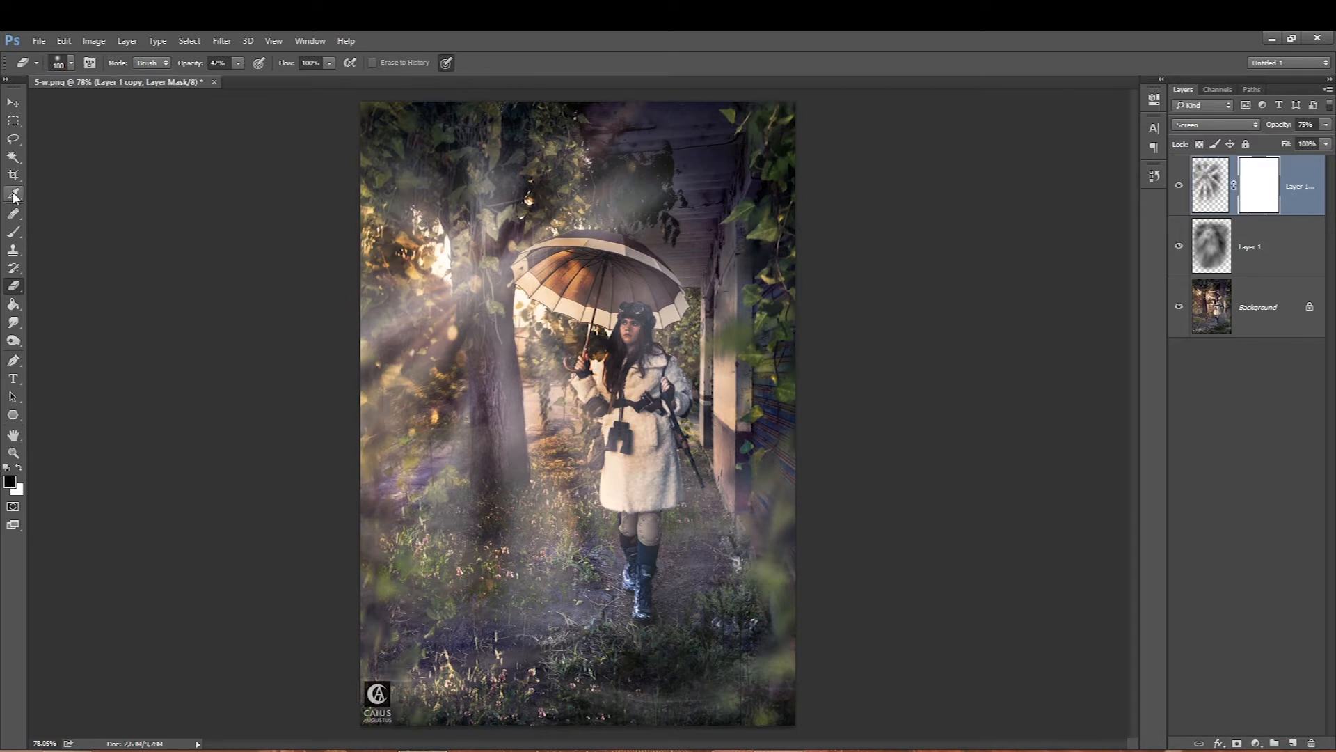
click(14, 232)
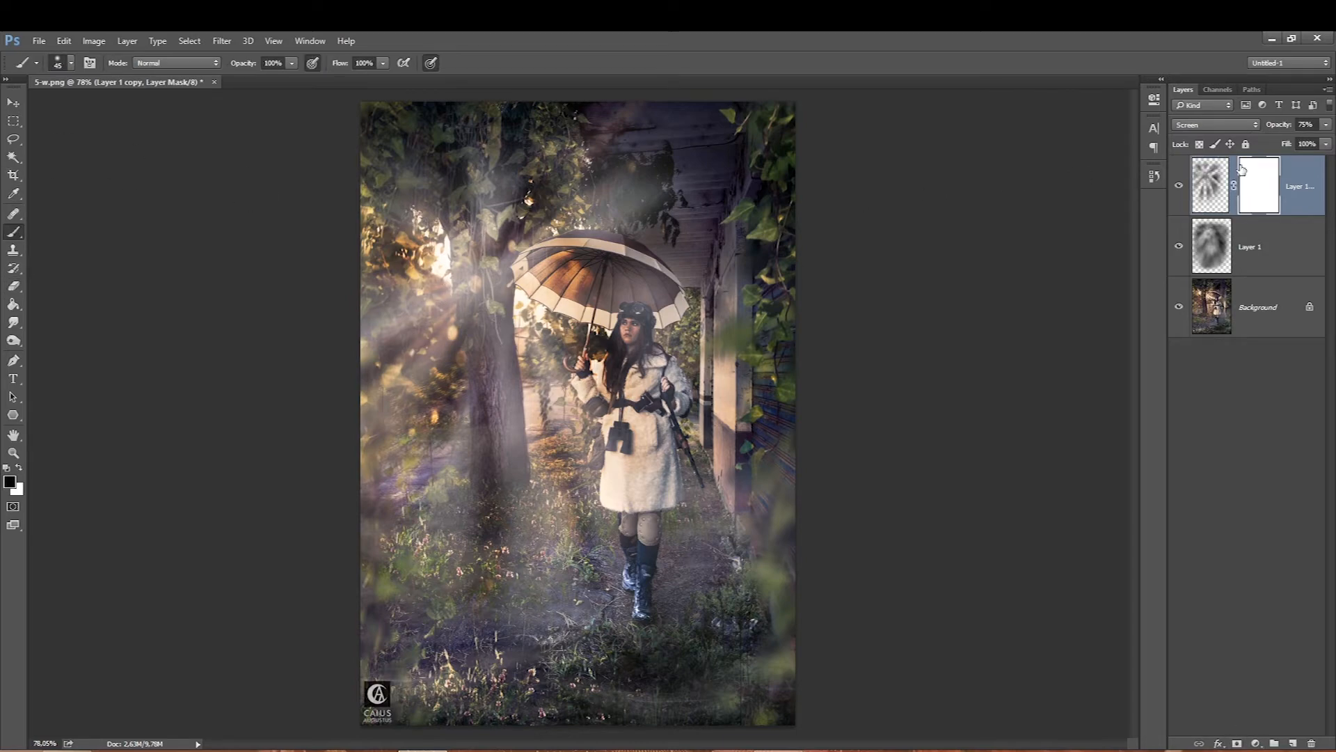
key(bracketright)
key(bracketright)
key(bracketright)
key(bracketright)
key(bracketright)
key(bracketright)
key(bracketright)
key(bracketright)
key(bracketright)
key(bracketright)
key(bracketleft)
key(bracketleft)
mouse_move(491, 209)
mouse_down()
mouse_move(496, 428)
mouse_move(494, 358)
mouse_up()
drag(479, 287, 497, 529)
- Mask the haze off the woman with a vertical stroke of a larger soft black brush
key(bracketleft)
key(bracketright)
key(bracketright)
key(bracketright)
key(bracketright)
key(bracketright)
drag(640, 271, 660, 540)
key(bracketleft)
key(bracketleft)
key(bracketleft)
- Compare the image with and without the cloud layers, checking the ray layer's content and its mask
click(1179, 185)
click(1179, 185)
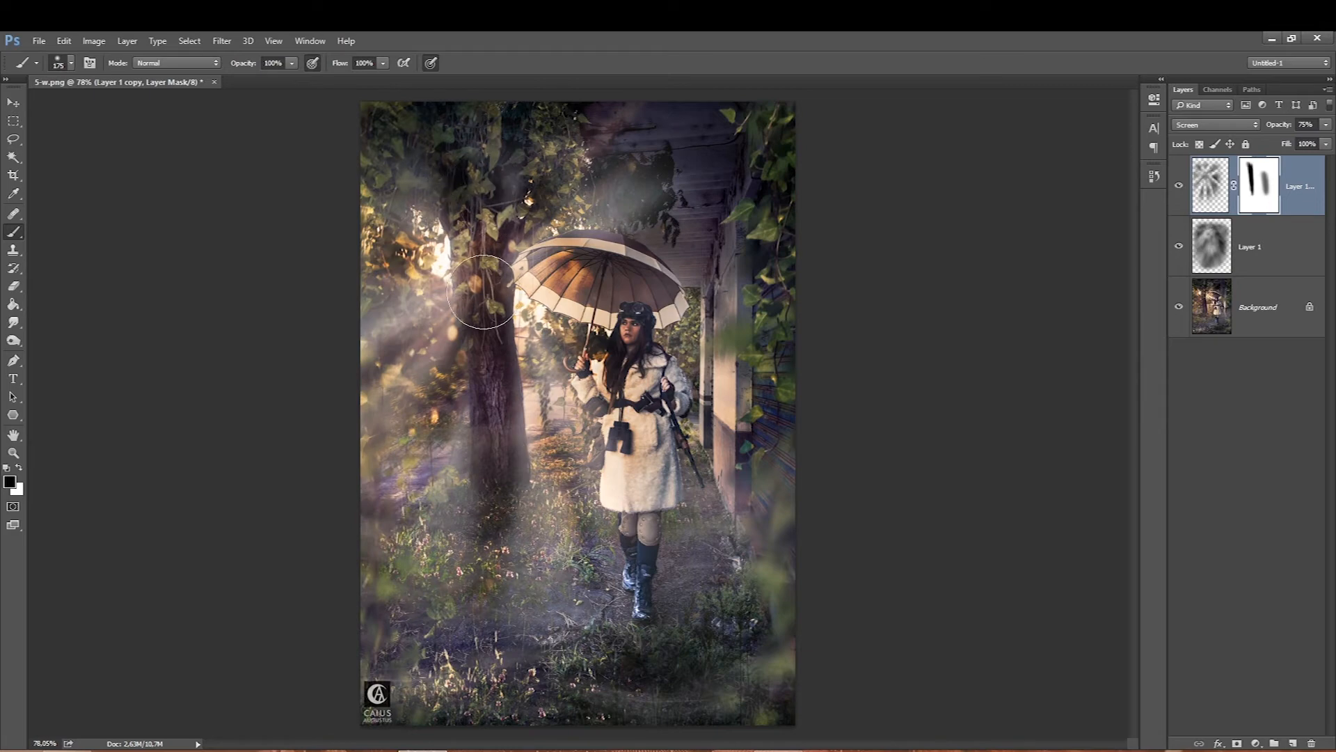
click(1211, 185)
key(x)
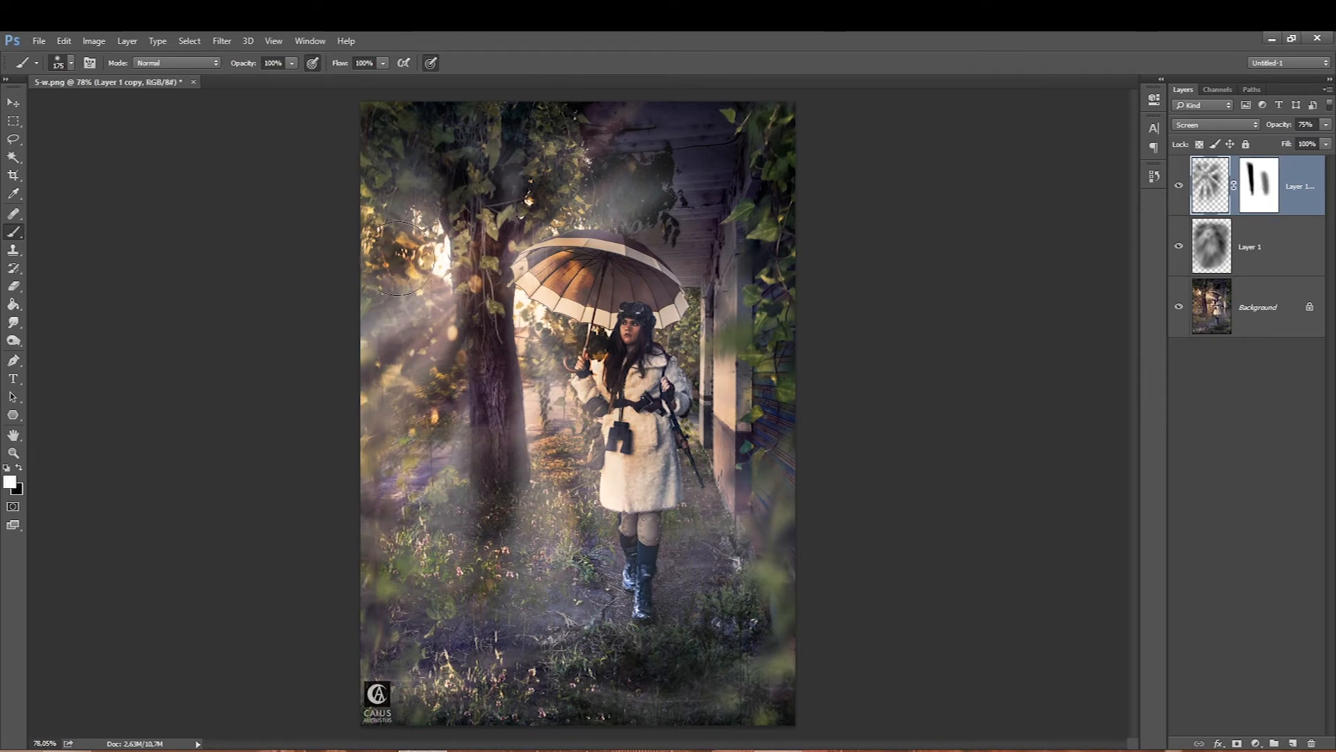
click(1253, 186)
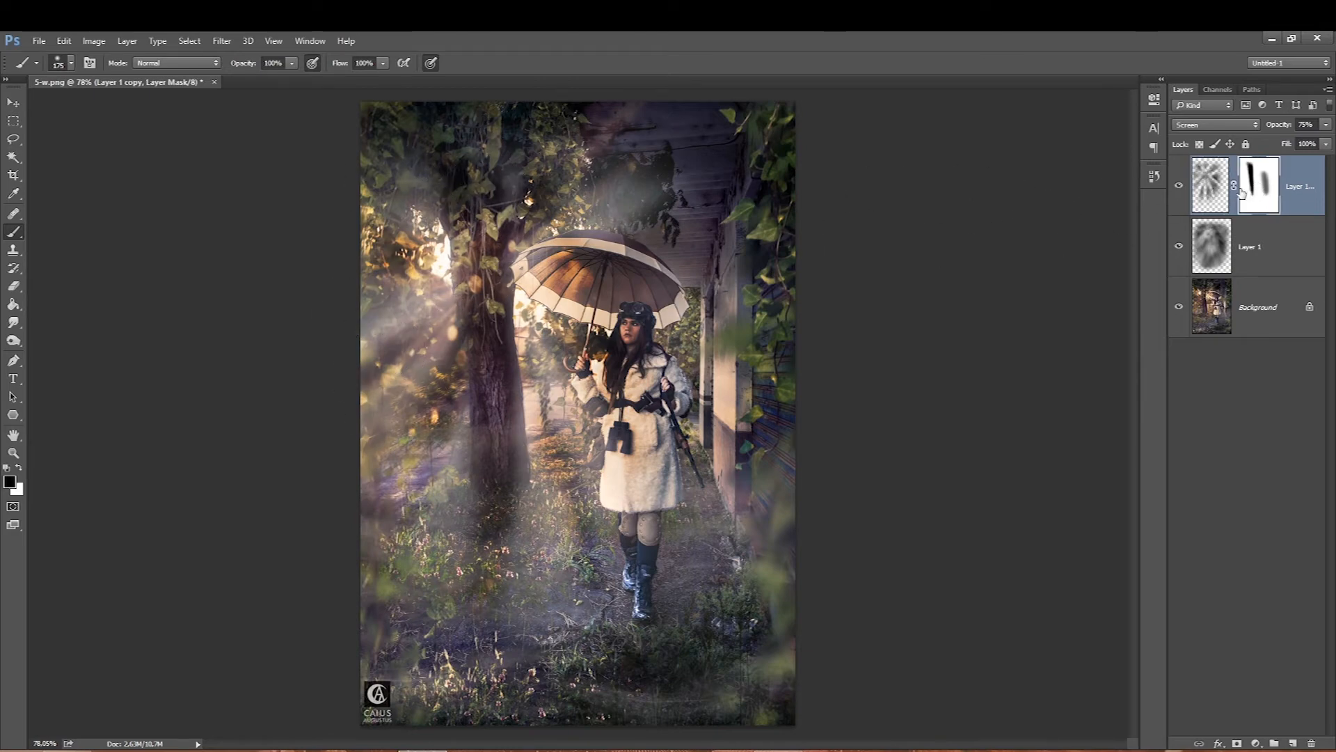
click(1209, 194)
key(x)
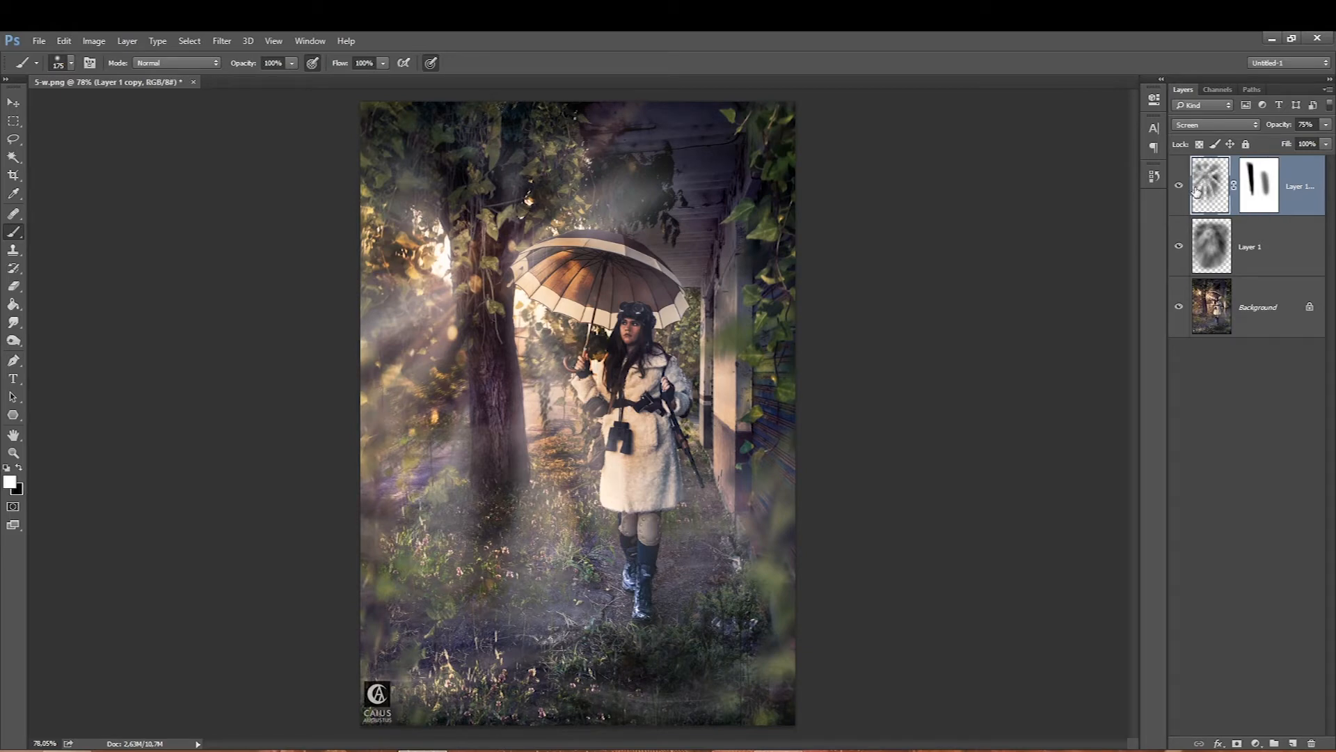
click(1179, 185)
click(1179, 248)
click(1178, 247)
click(1212, 248)
click(1209, 191)
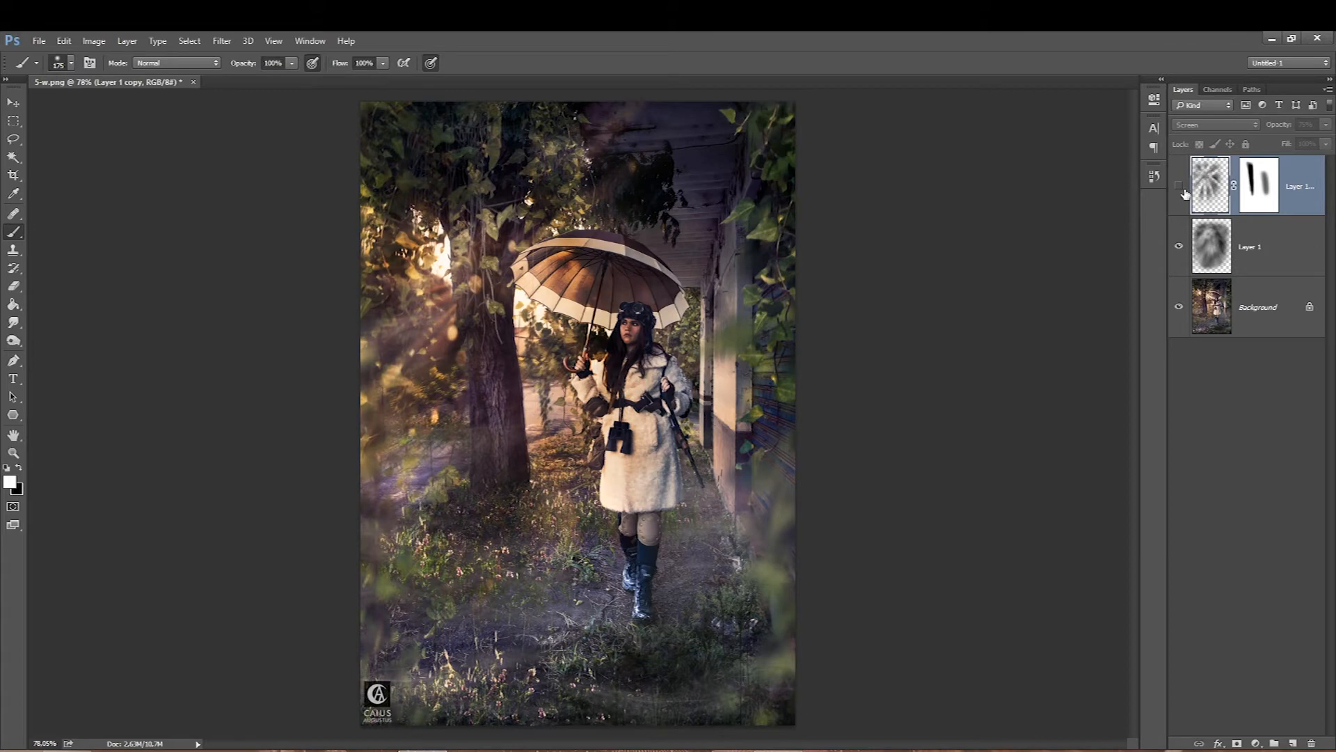
click(1182, 187)
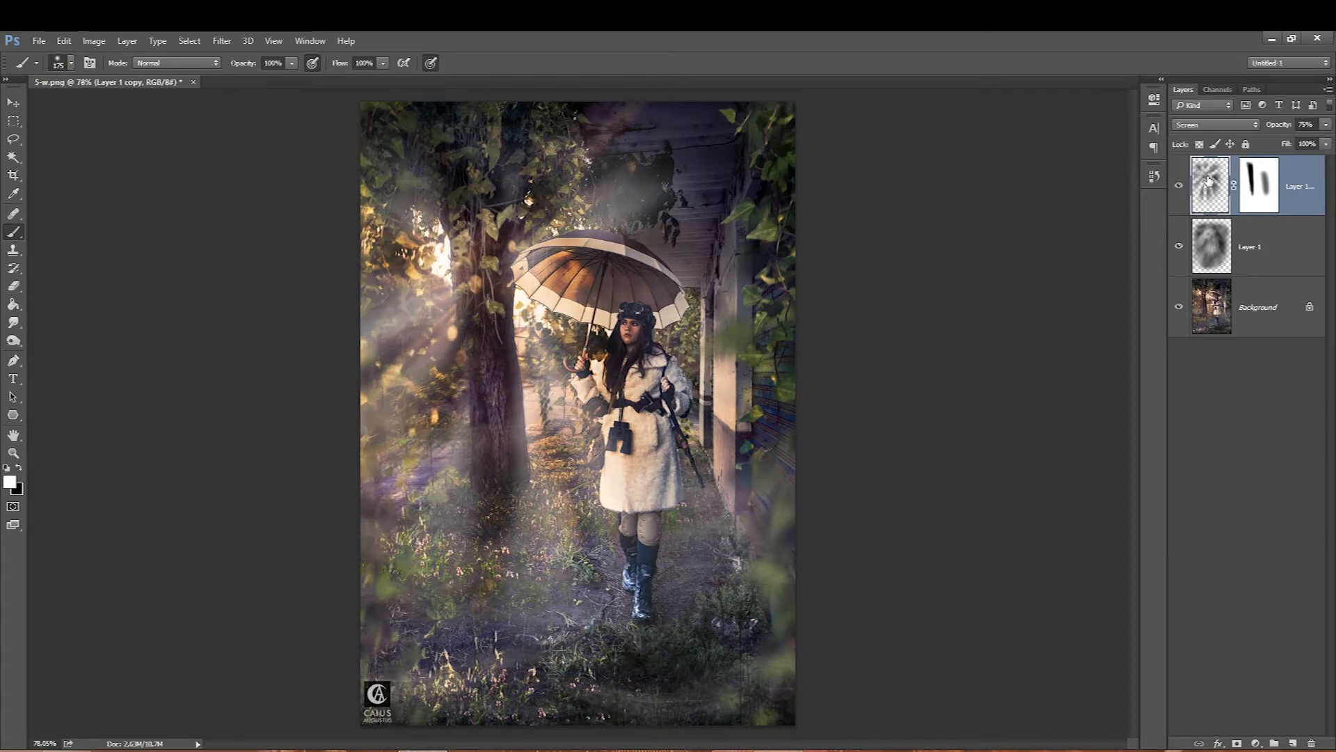
- Colorize the ray layer with Hue/Saturation at hue 35 and saturation 48, with slightly reduced lightness
click(93, 41)
mouse_move(134, 80)
click(312, 172)
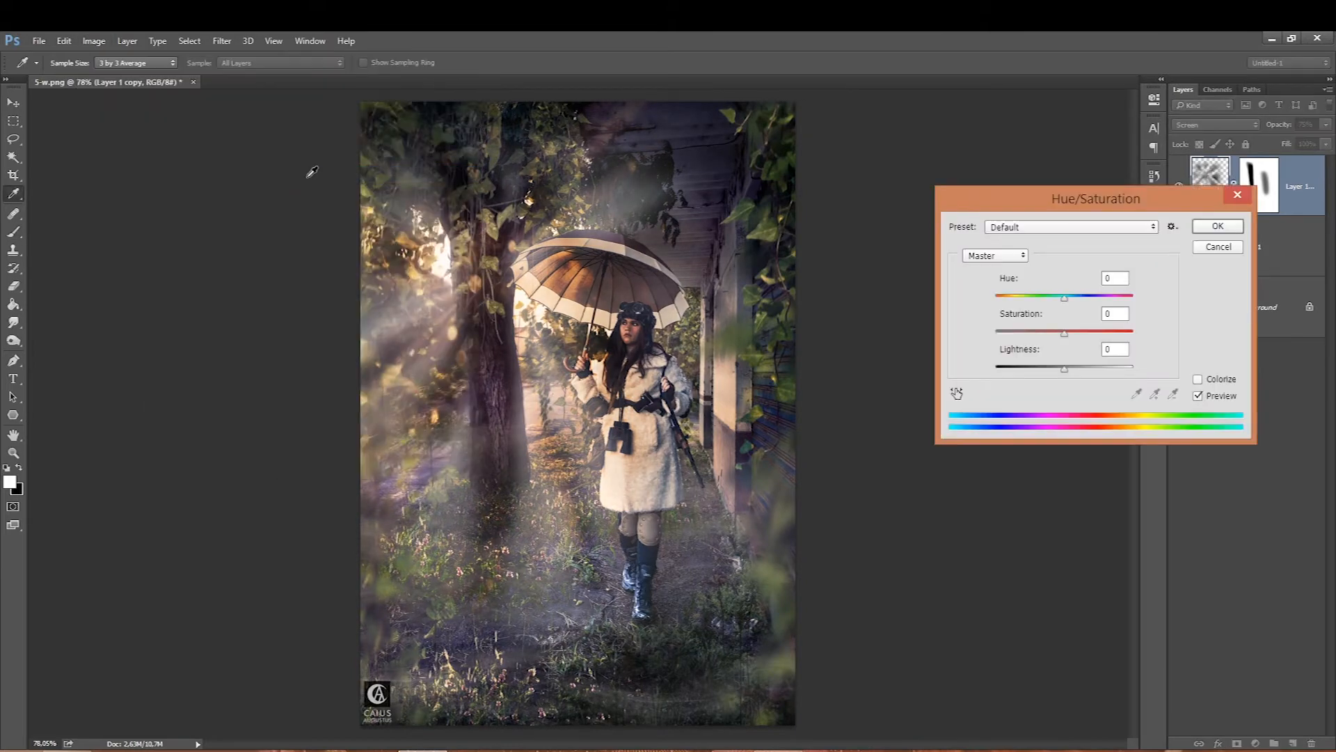
click(1197, 379)
drag(1030, 333, 1111, 339)
drag(1002, 299, 1011, 302)
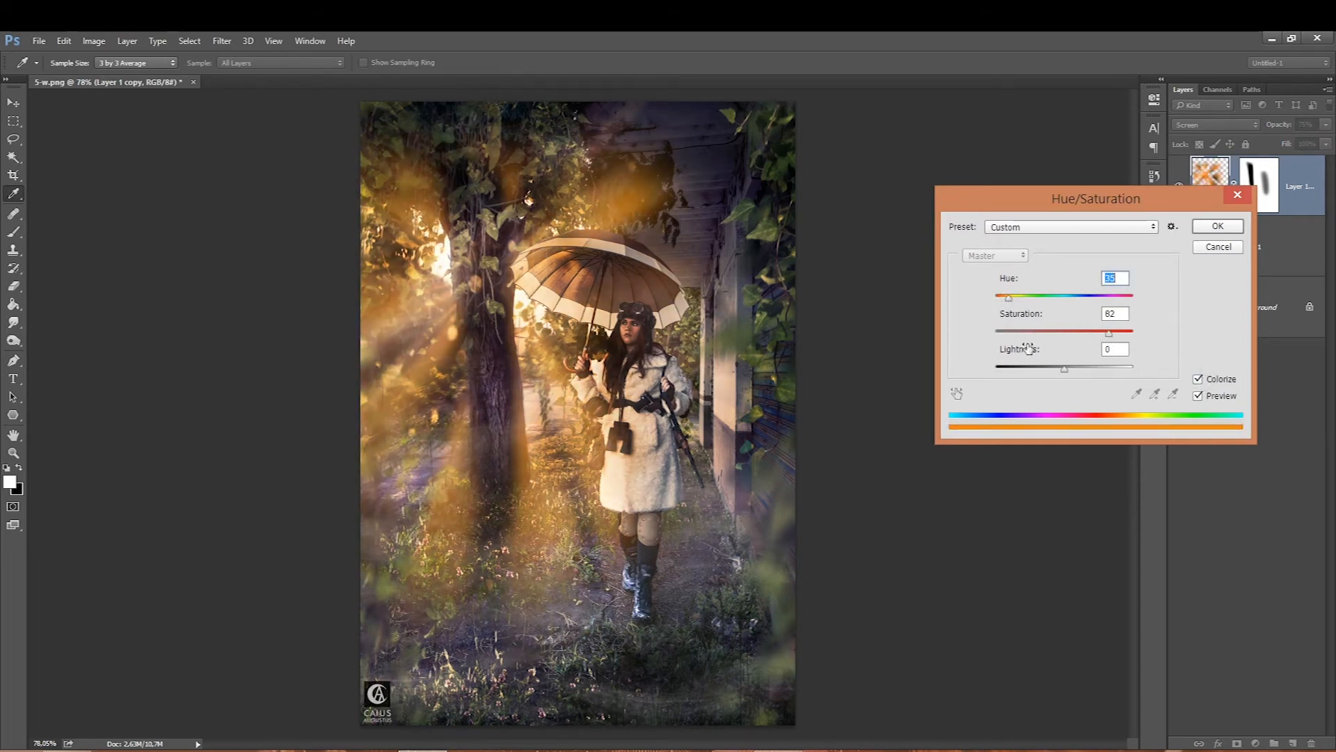
drag(1109, 333, 1055, 377)
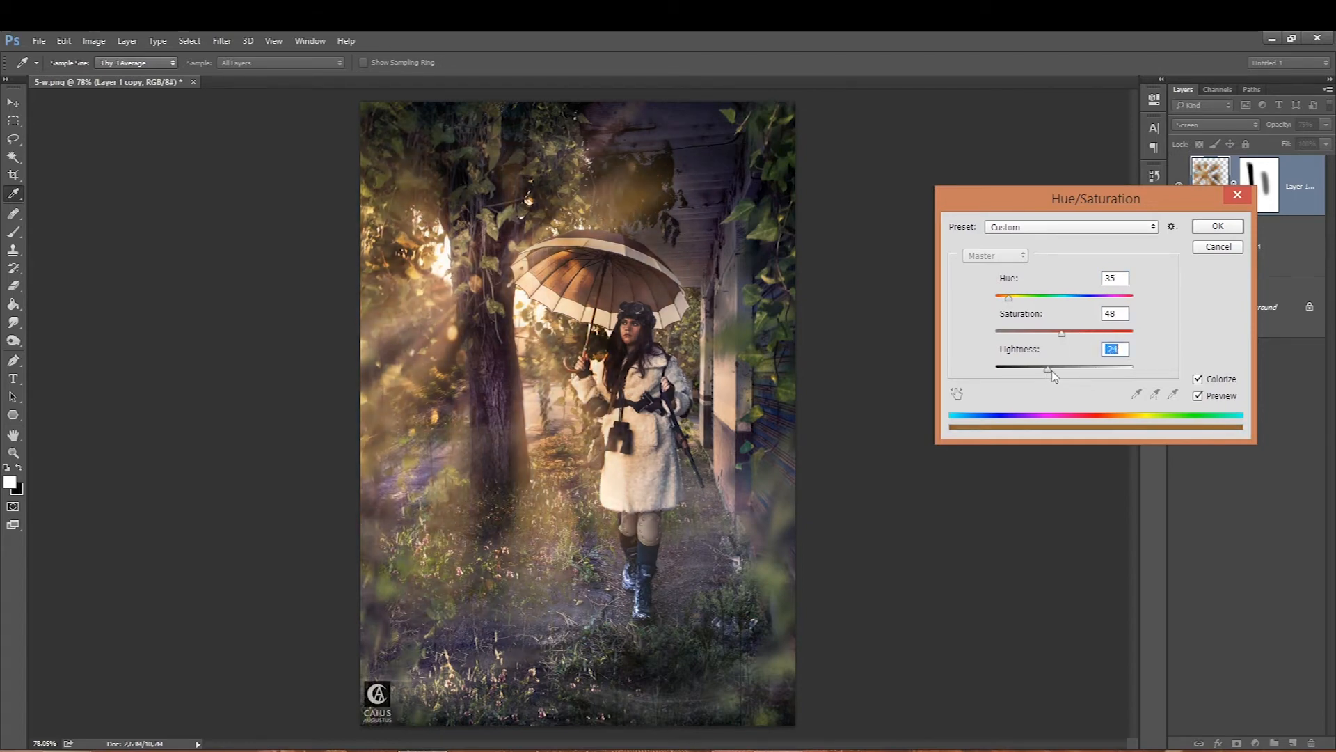
click(1217, 227)
key(b)
click(1180, 182)
click(1179, 182)
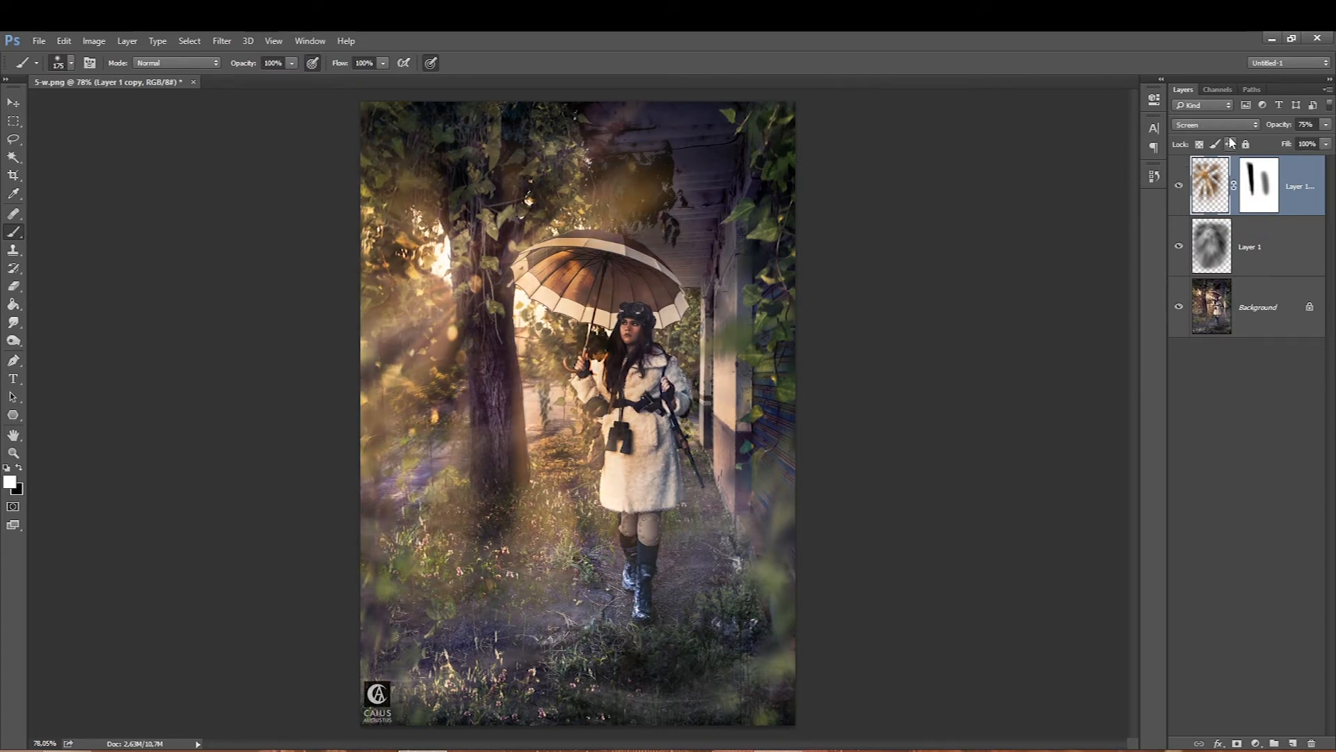
- Brighten the tinted ray layer with Hue/Saturation by setting the lightness to +29
key(ctrl+l)
key(Escape)
key(ctrl+u)
drag(1065, 372, 1102, 369)
drag(1097, 367, 1087, 369)
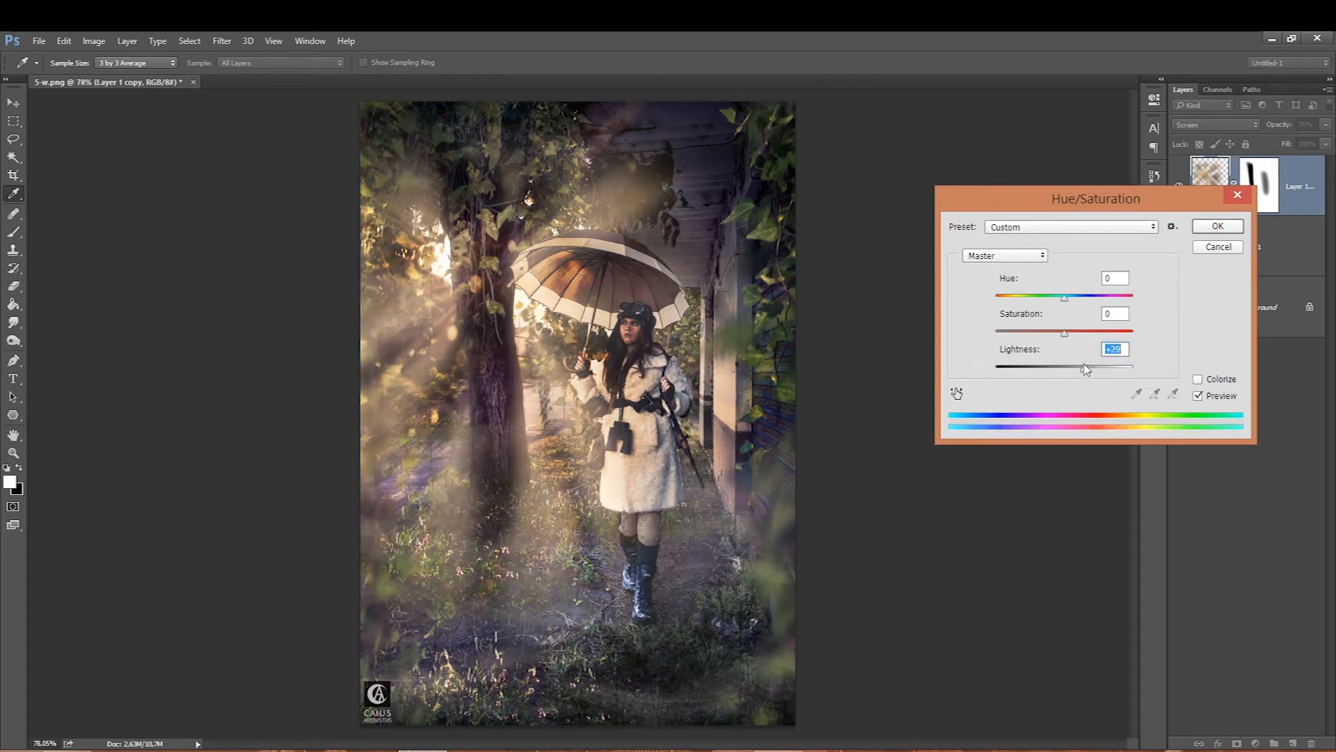
key(Return)
key(b)
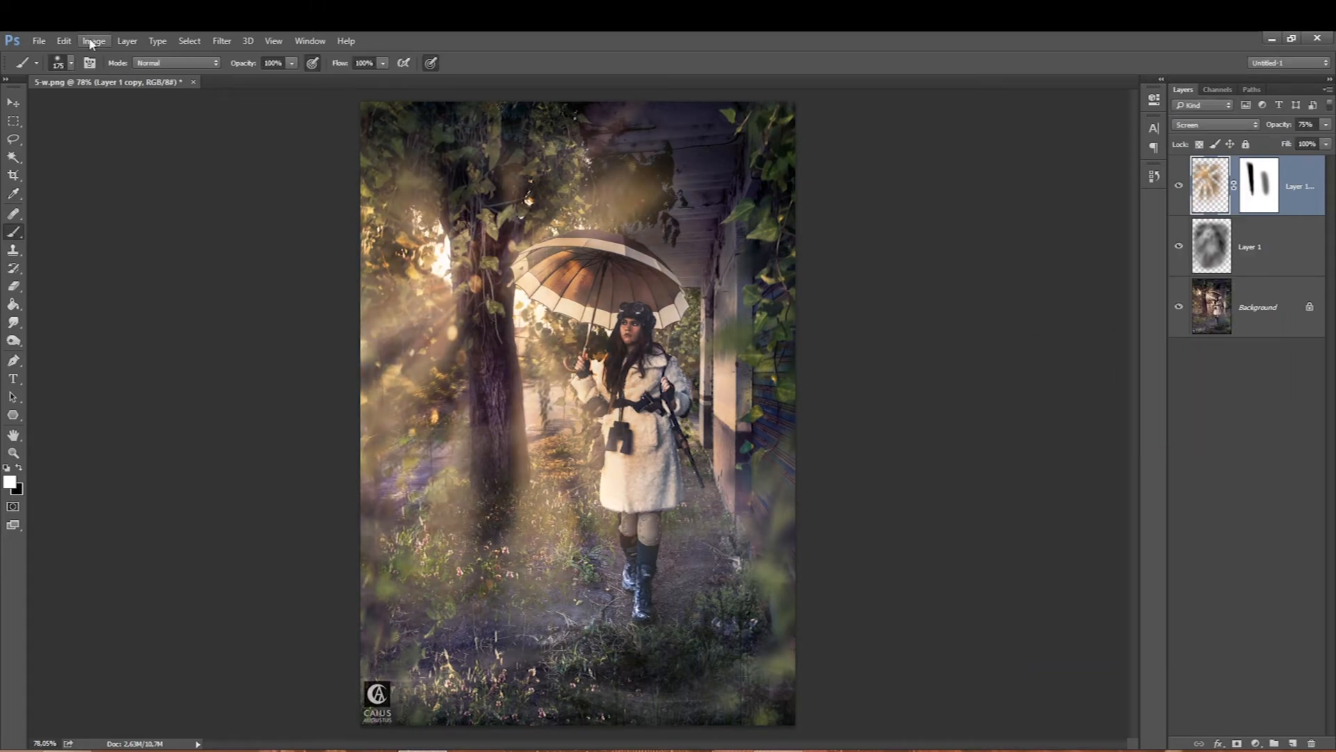
- Strongly raise the ray layer's contrast and lower its brightness with Brightness/Contrast
click(94, 40)
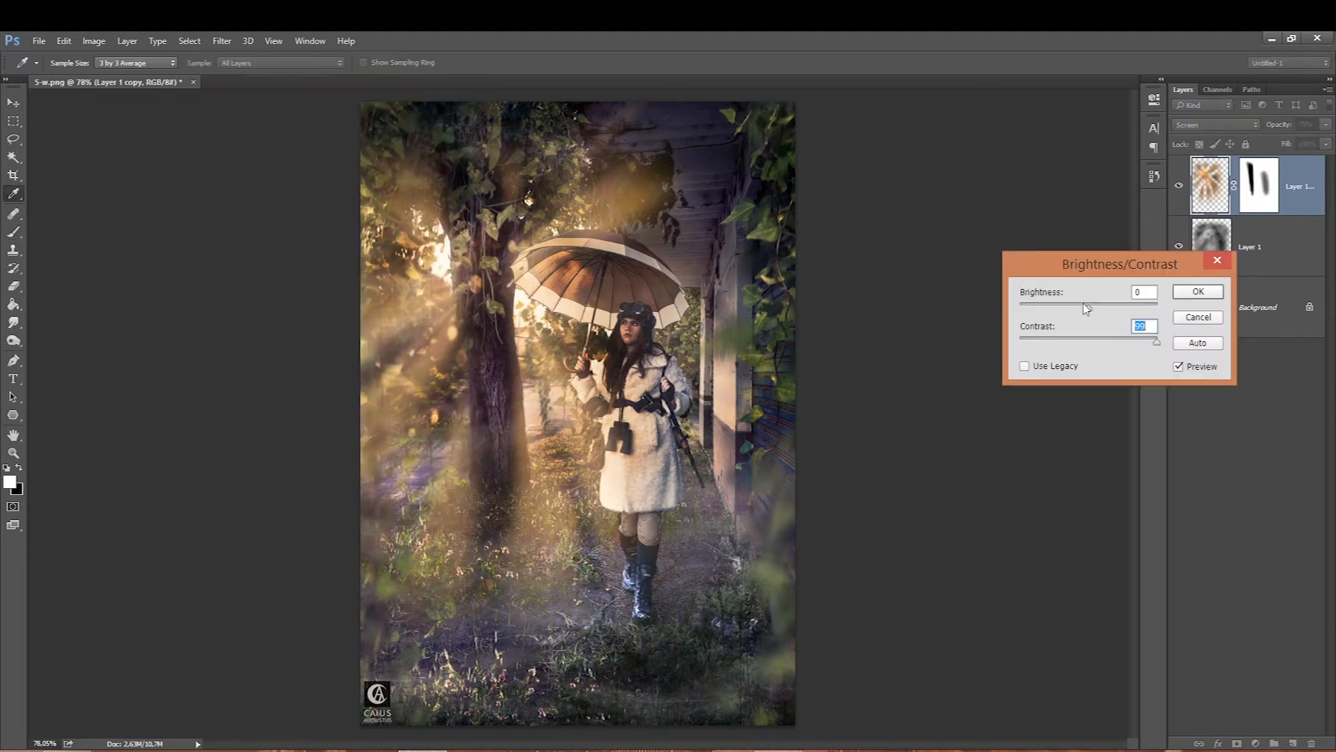
mouse_move(1089, 307)
mouse_down()
mouse_move(1043, 307)
mouse_move(1063, 307)
mouse_up()
key(Return)
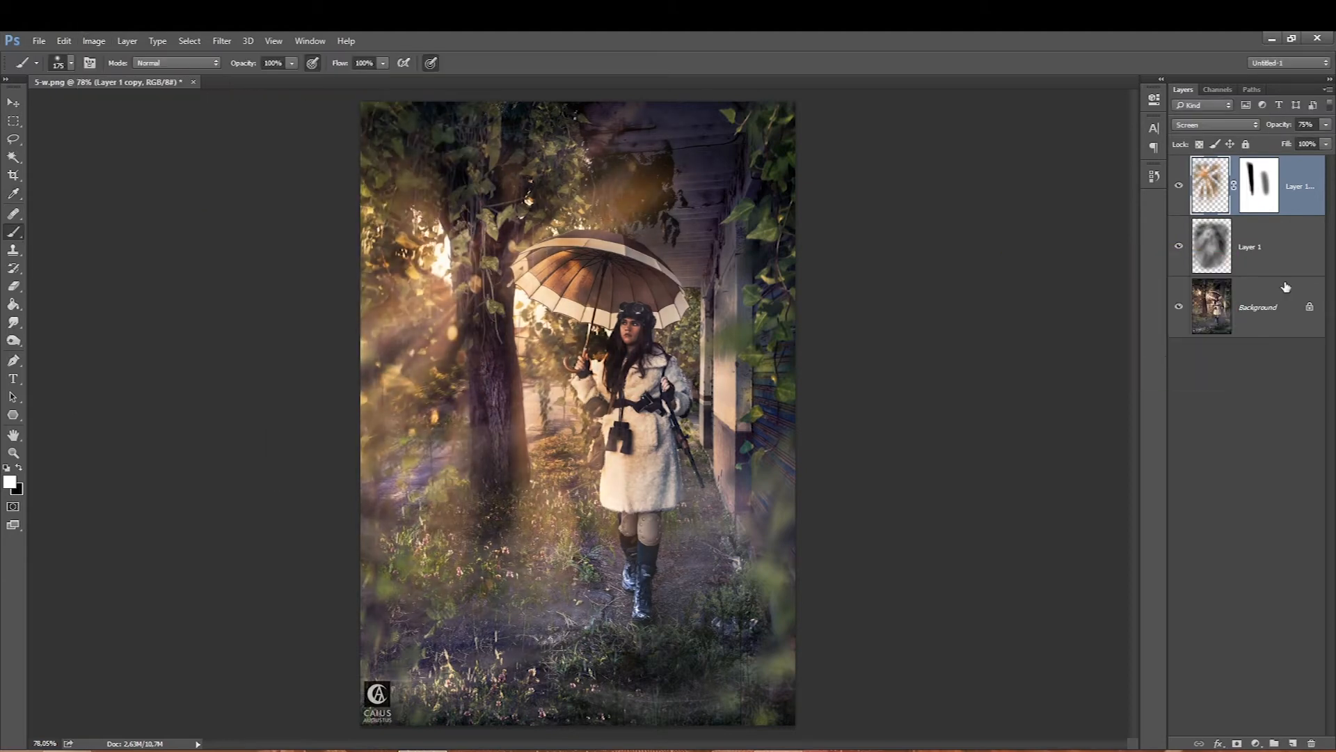
- Compare the photo before and after the ray effect, for the top layer alone and for all effect layers together
click(1180, 189)
click(1180, 189)
click(1181, 192)
click(1180, 192)
alt+click(1180, 307)
alt+click(1180, 307)
alt+click(1180, 306)
alt+click(1180, 312)
alt+click(1181, 311)
alt+click(1180, 311)
- Erase the haze over the umbrella on the lower cloud layer with the 100 px eraser at 42% opacity
click(1258, 185)
key(x)
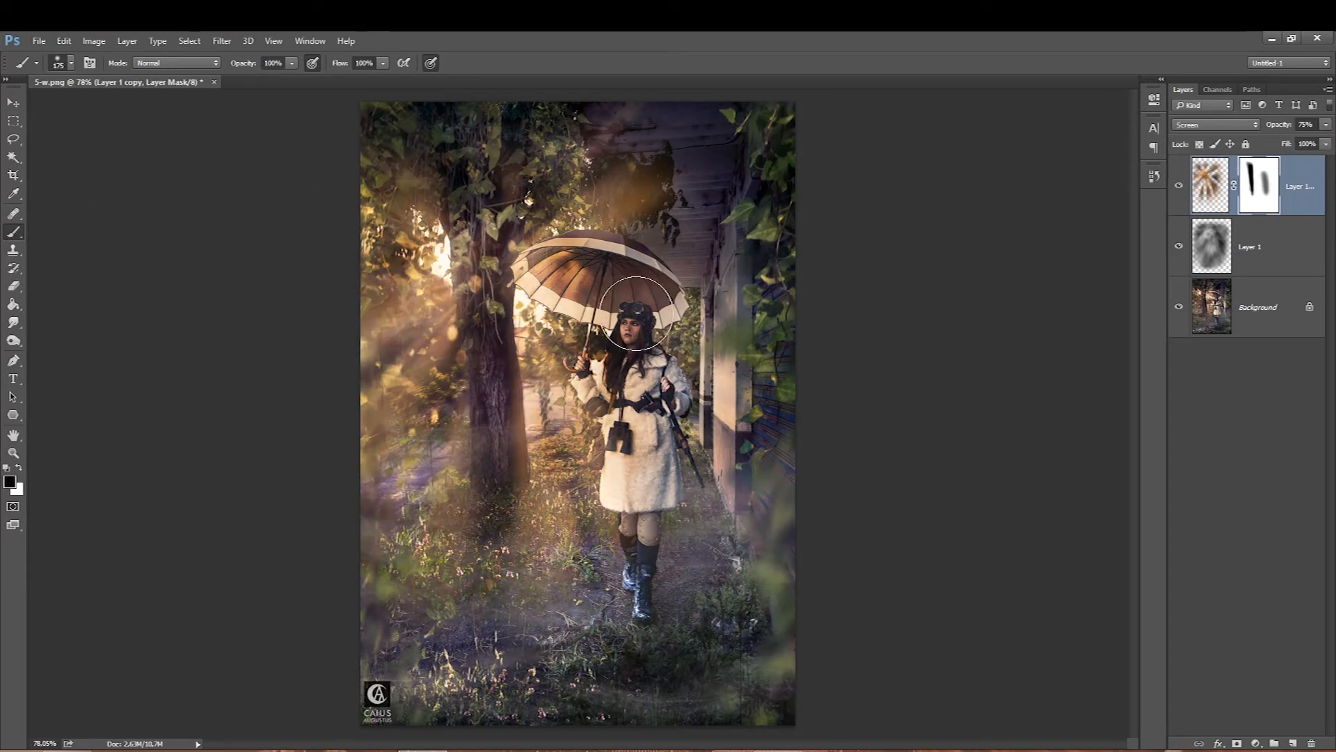
click(1237, 258)
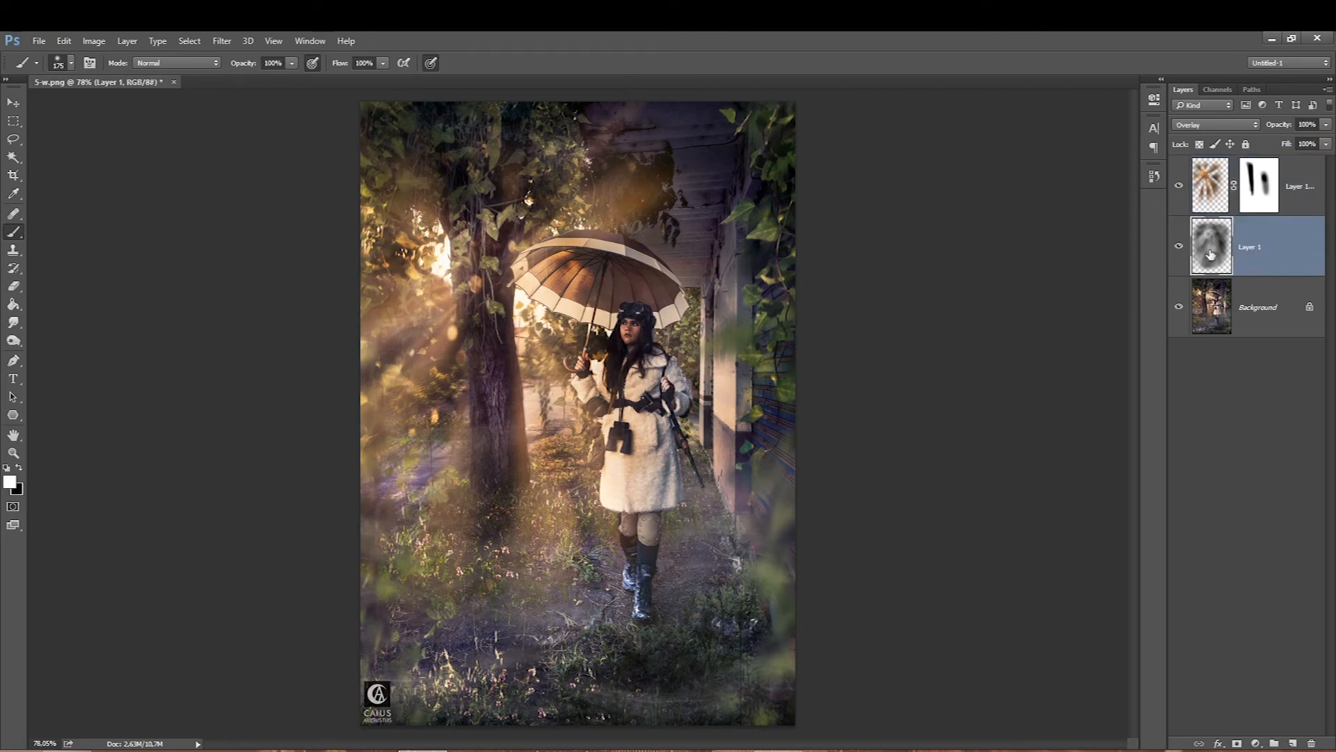
click(14, 286)
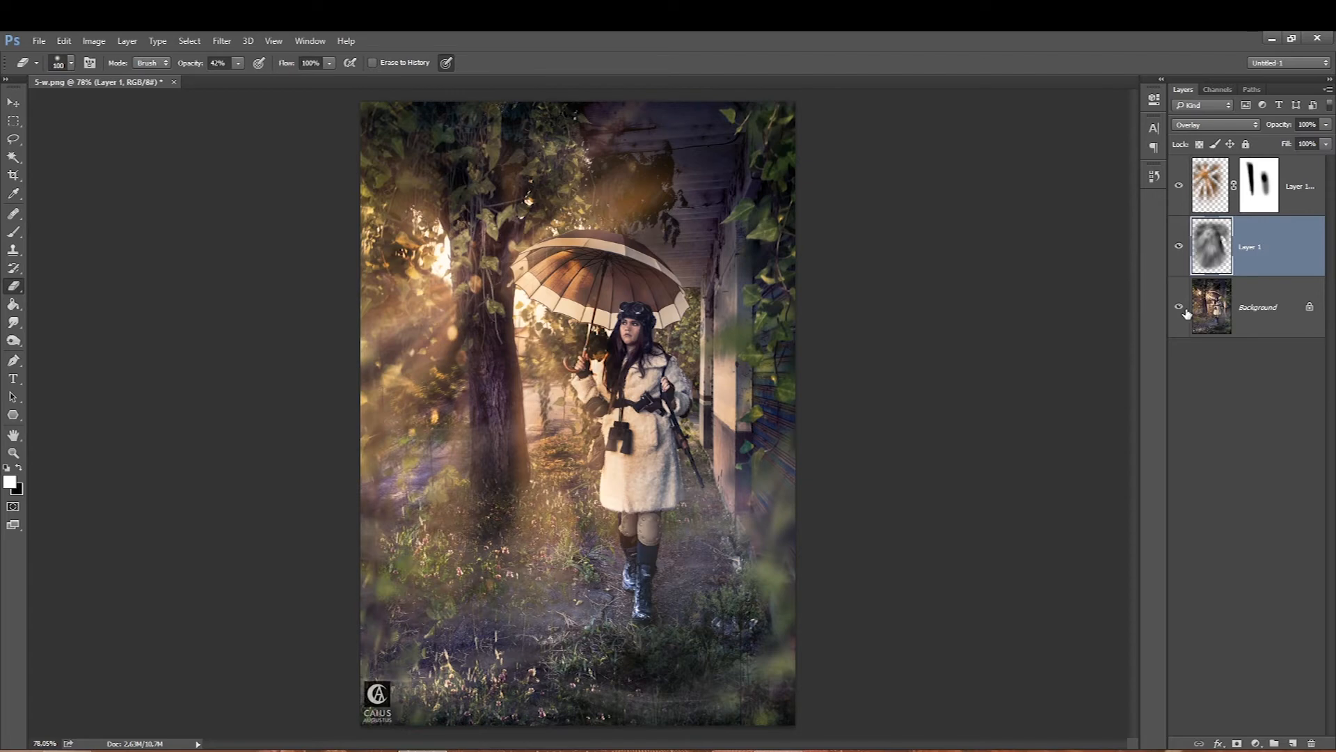
drag(588, 270, 565, 272)
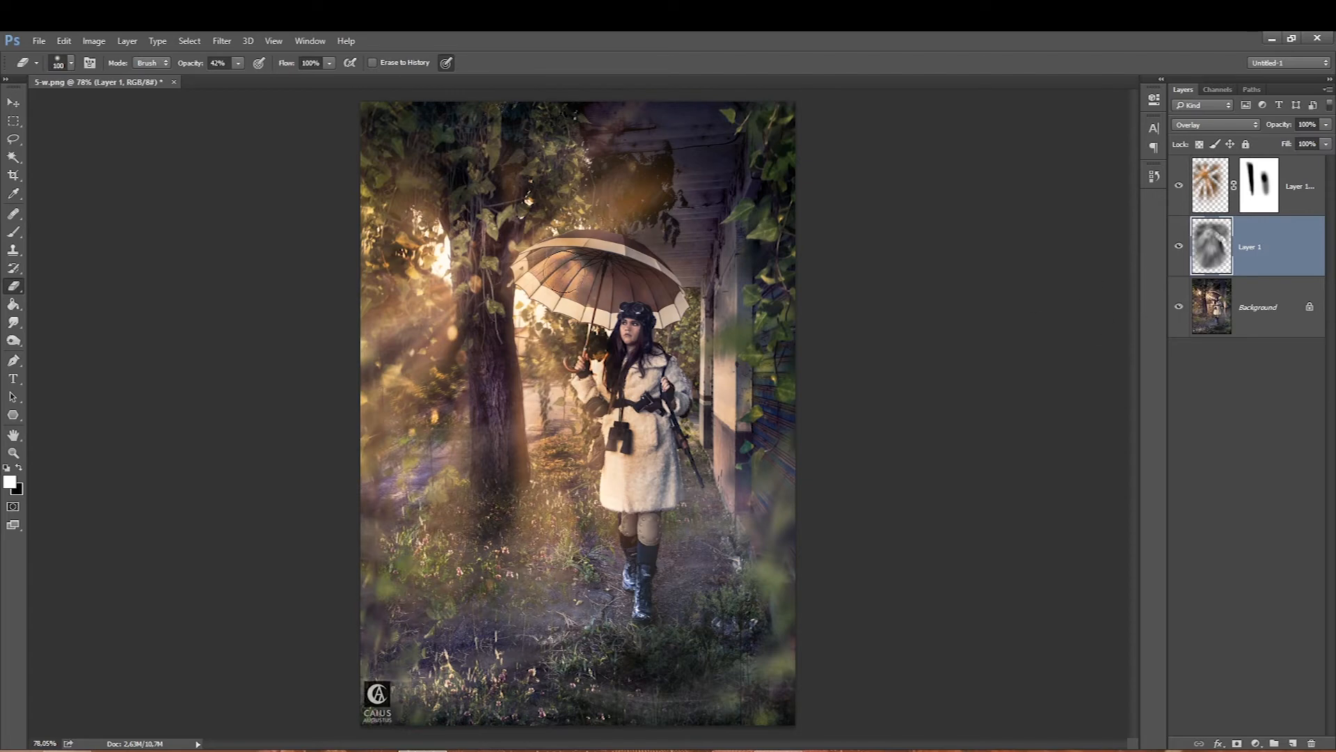
- Starting again from only the background image, add a new empty layer and choose a bright orange brush colour
click(13, 232)
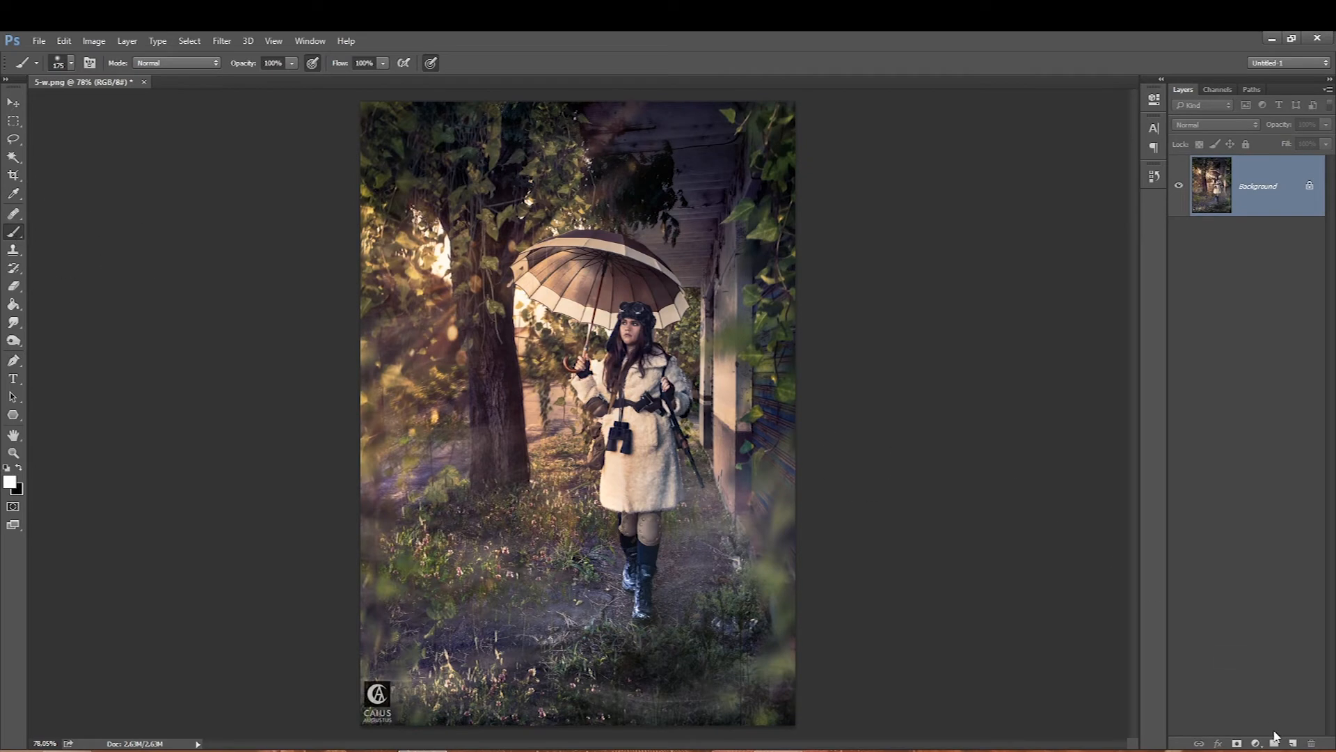
click(1294, 742)
click(11, 481)
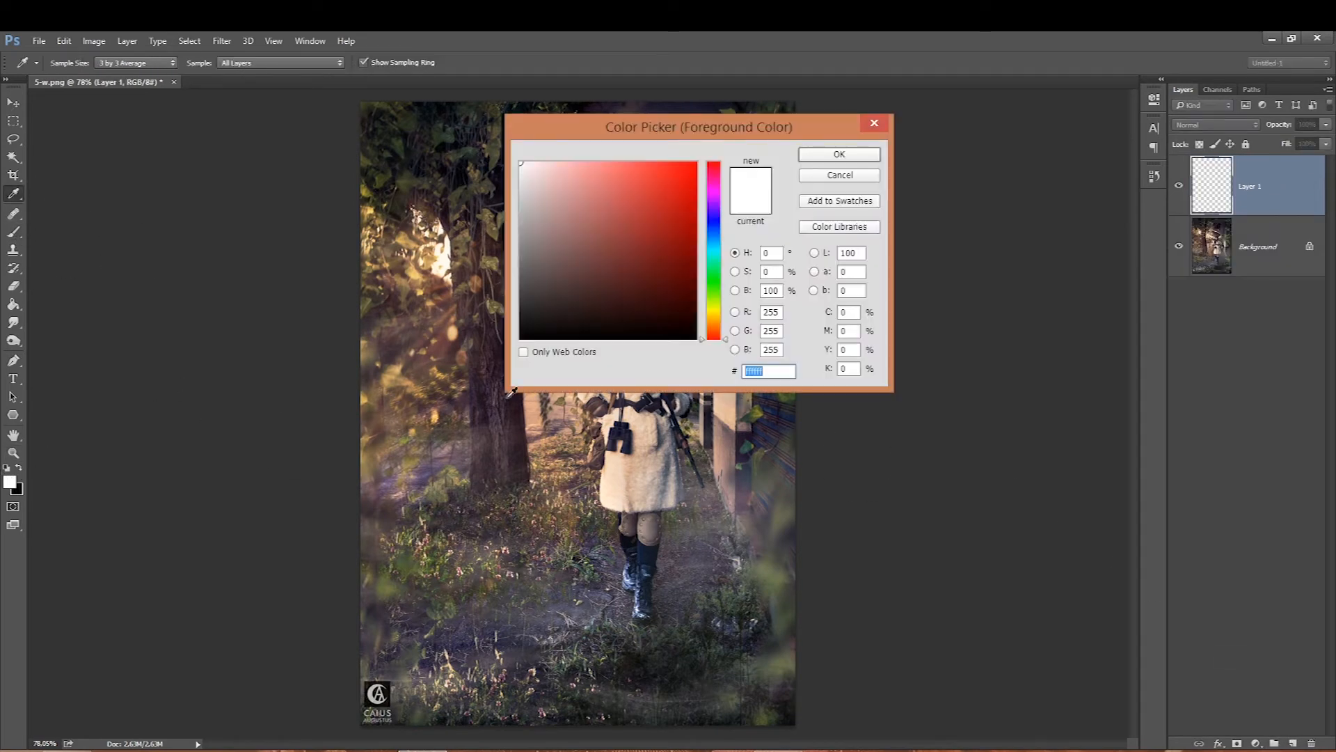
drag(717, 312, 716, 322)
drag(689, 170, 737, 131)
key(Return)
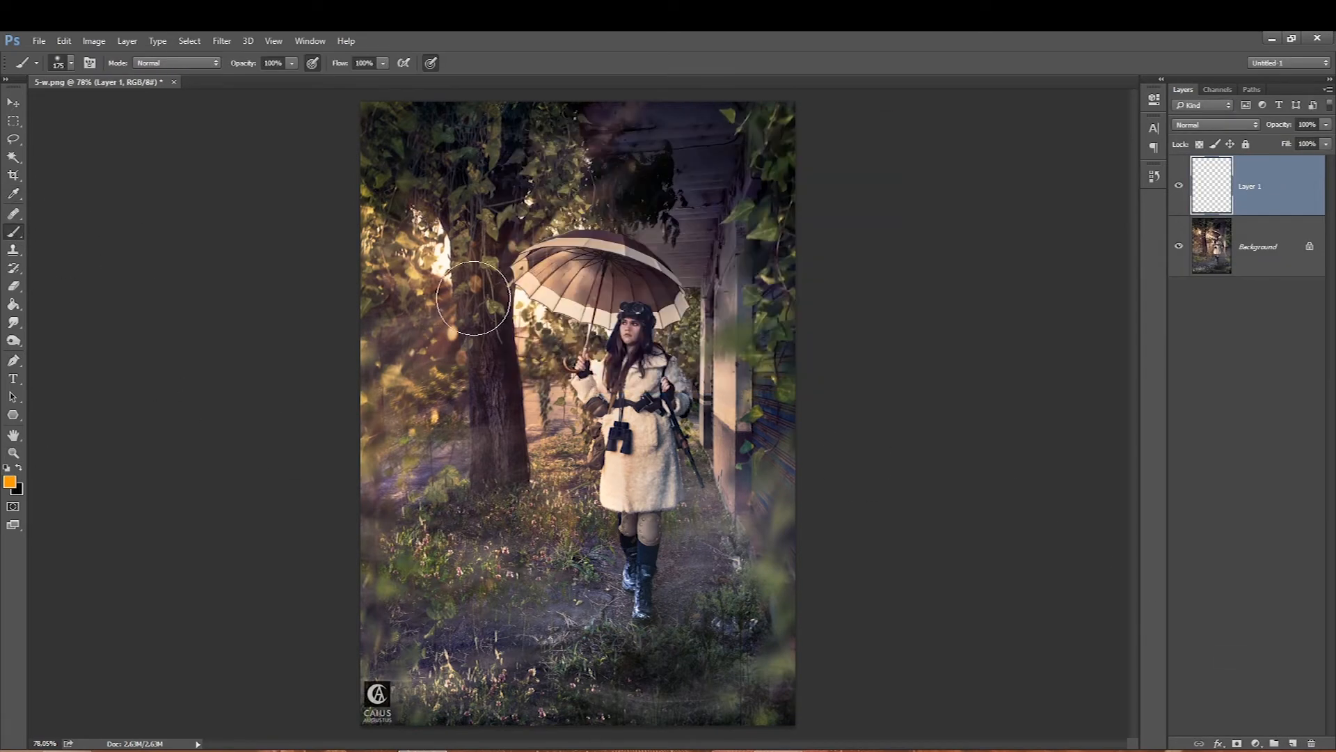
- Paint soft orange rays radiating outward from the light behind the tree, varying the brush size between strokes
drag(519, 299, 644, 591)
key(bracketleft)
key(bracketright)
drag(461, 313, 355, 493)
drag(449, 292, 365, 324)
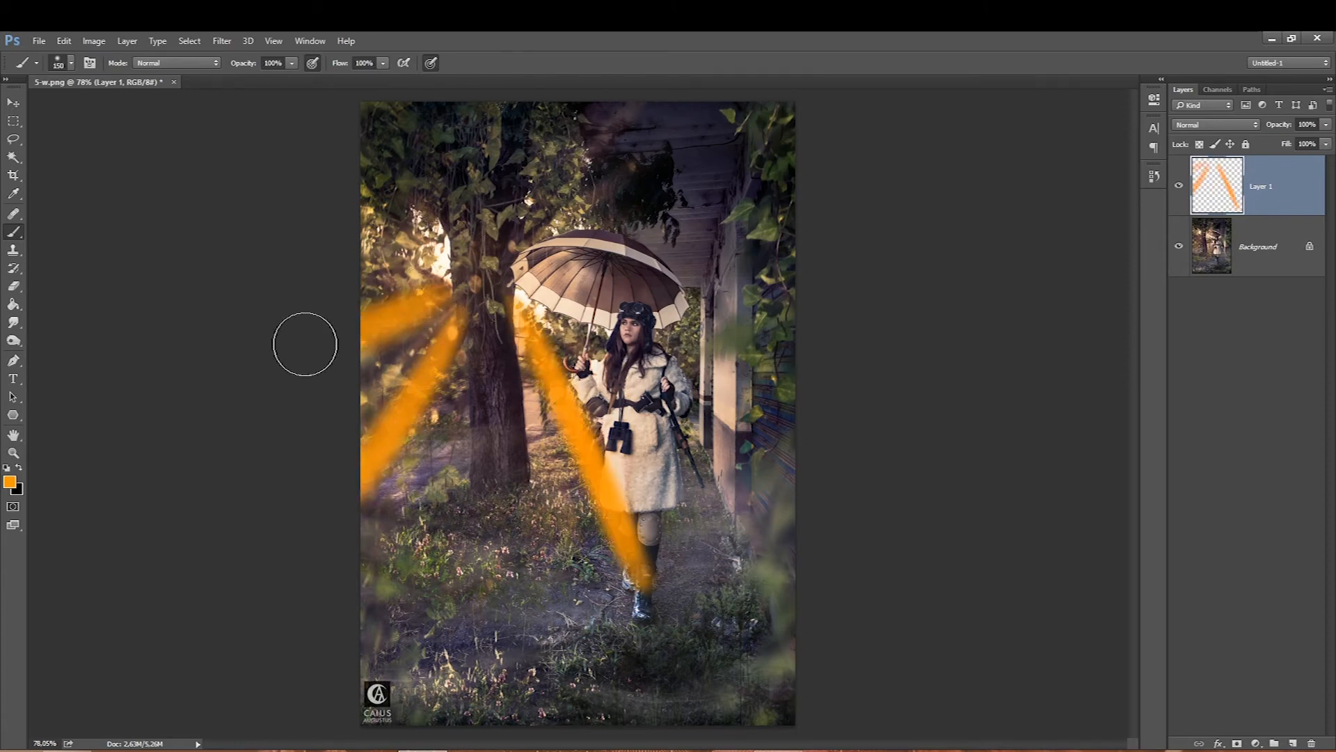
mouse_move(354, 248)
mouse_down()
mouse_move(389, 252)
mouse_move(355, 126)
mouse_up()
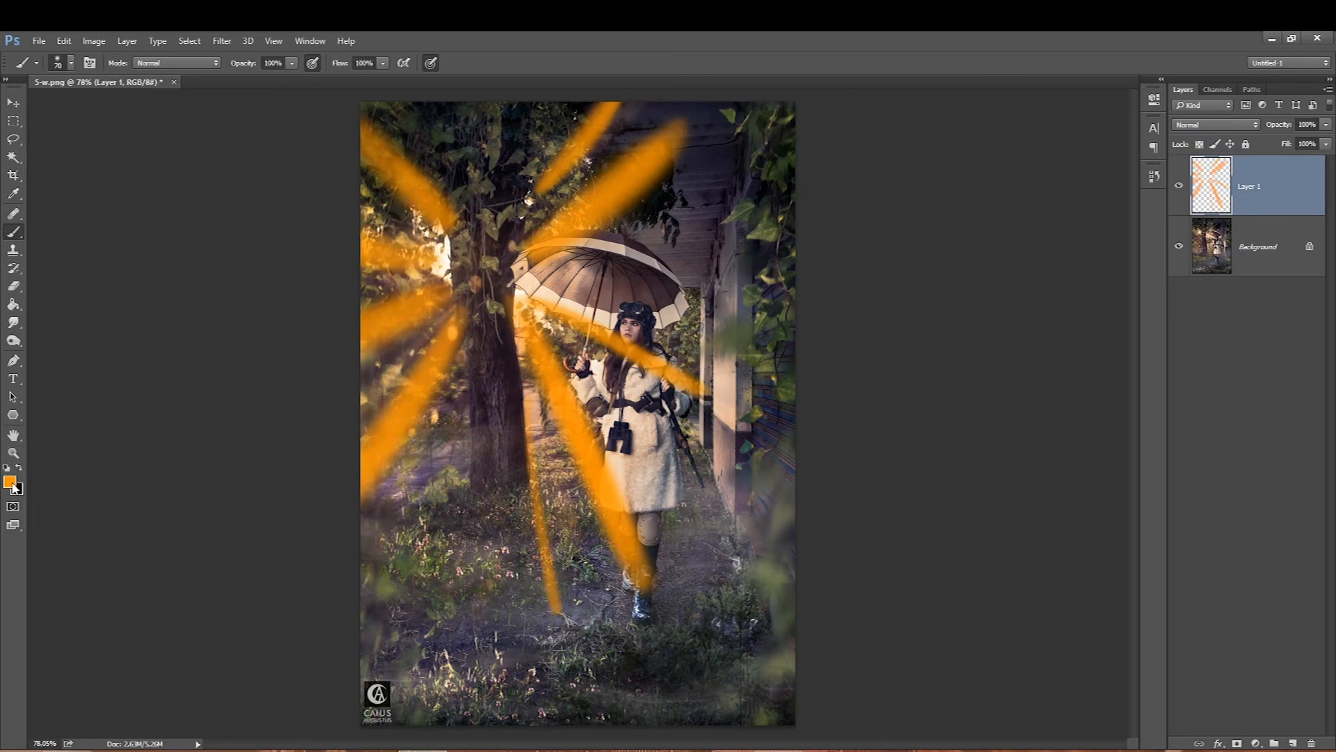
- Change the brush colour to a pale cream and reduce the brush opacity to 25%
click(10, 482)
click(555, 164)
key(Return)
click(292, 63)
drag(255, 87, 238, 87)
- Dab a soft cream glow over the rays' centre at the tree with the brush at 1200 px and 900 px
key(bracketright)
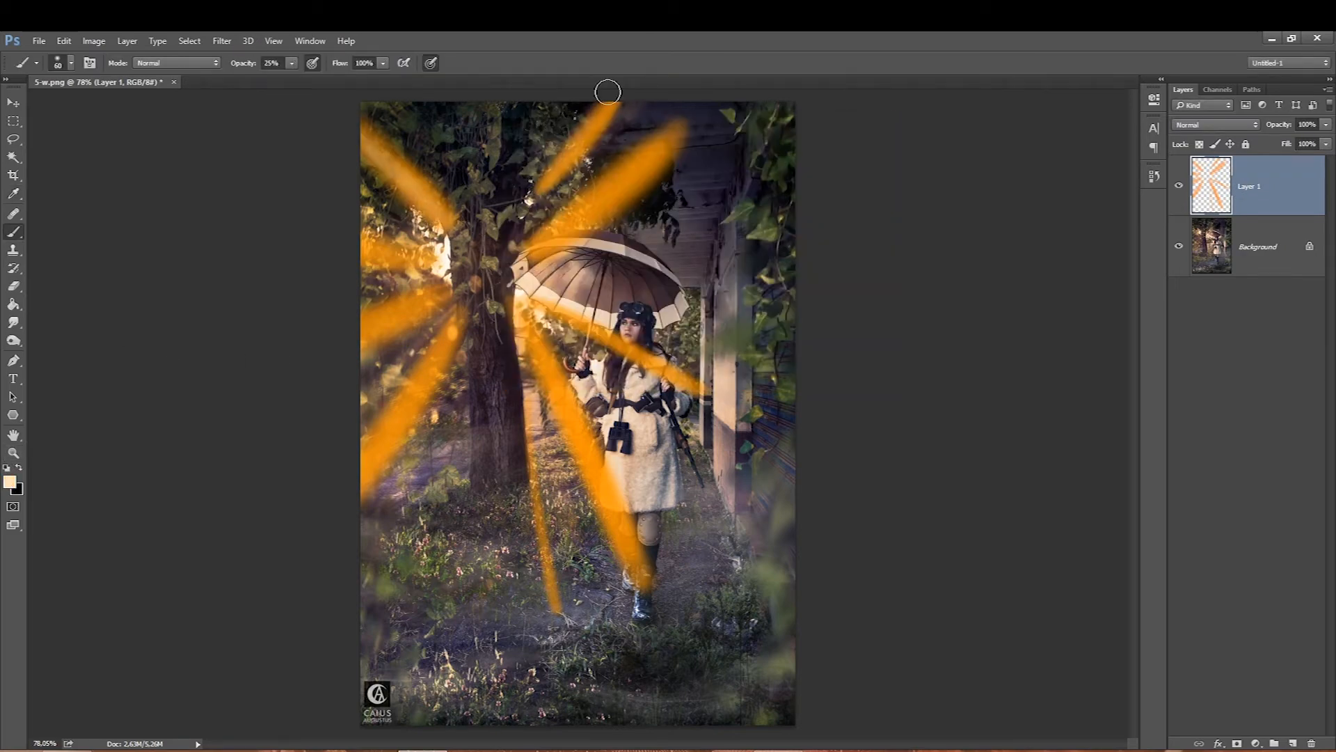
key(bracketright)
key(bracketright)
key(bracketright)
key(bracketright)
key(bracketright)
key(bracketright)
key(bracketright)
key(bracketright)
key(bracketright)
key(bracketright)
key(bracketright)
key(bracketright)
key(bracketleft)
key(bracketleft)
key(bracketleft)
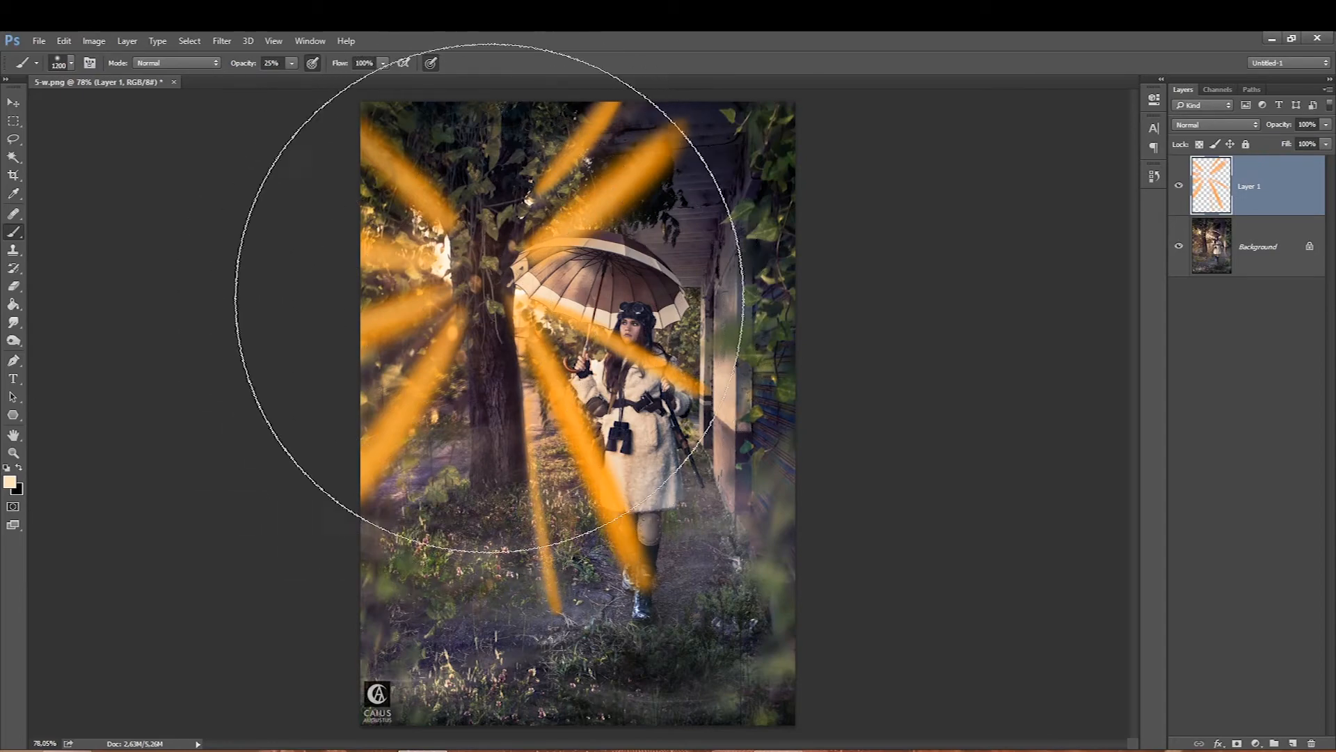
click(487, 280)
click(488, 292)
key(bracketleft)
click(486, 279)
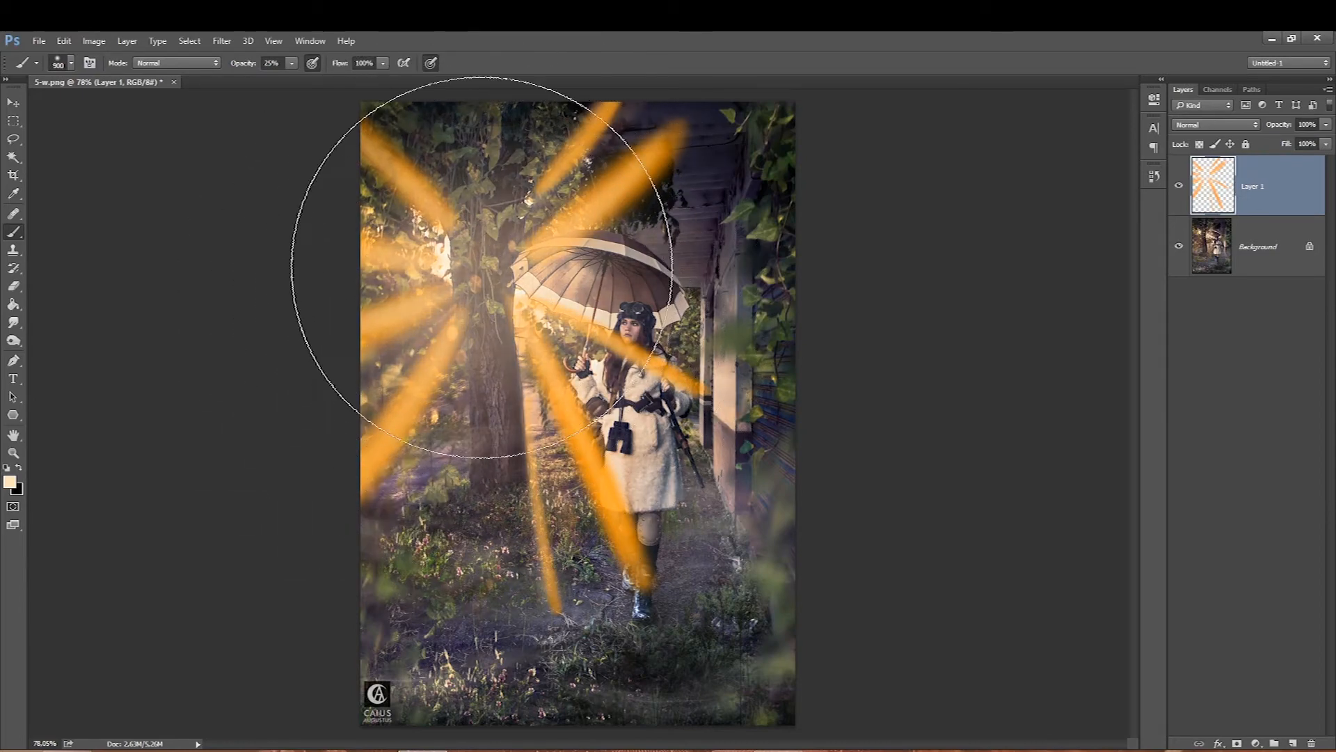
- Strengthen the soft cream glow around the tree with further dabs, reducing the brush to 800 px
click(491, 328)
key(bracketleft)
click(491, 348)
click(503, 284)
click(506, 334)
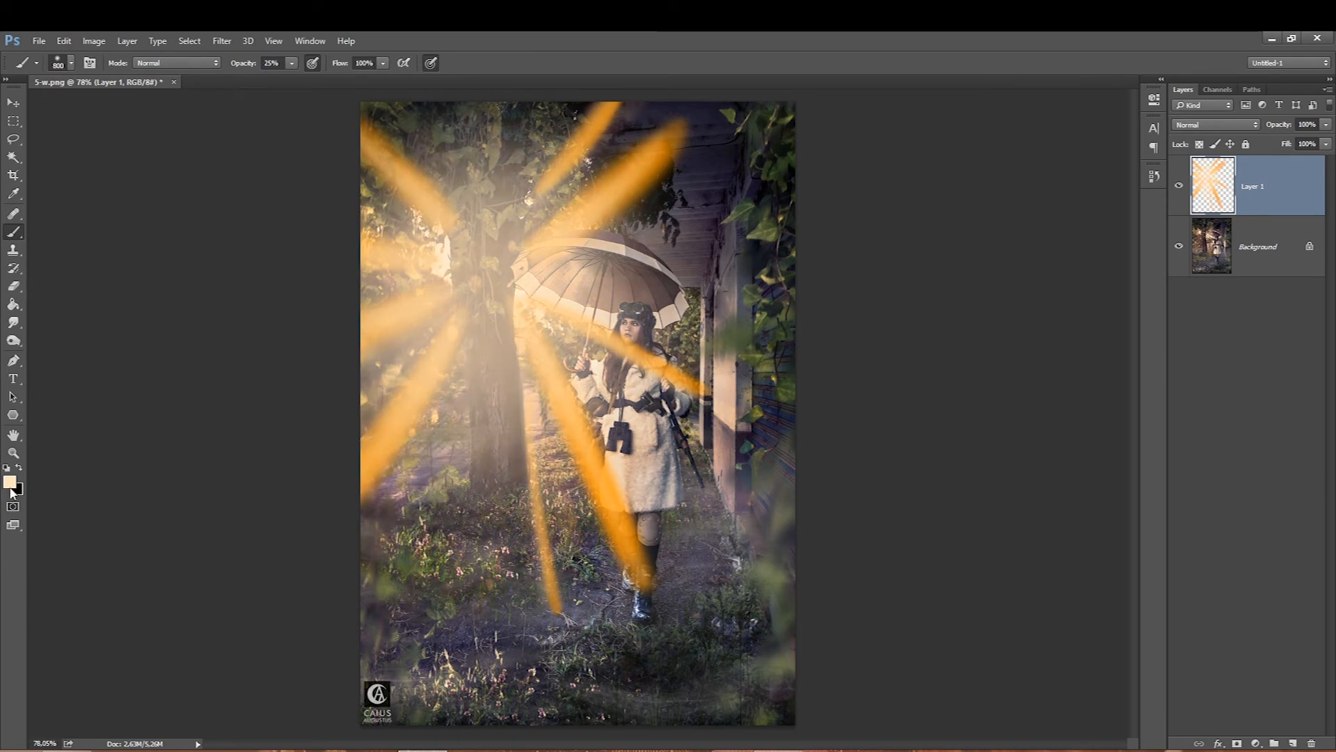
- Switch the brush colour back to bright orange and dab a soft 900 px glow over the rays' centre
click(10, 485)
drag(588, 259, 699, 131)
key(Return)
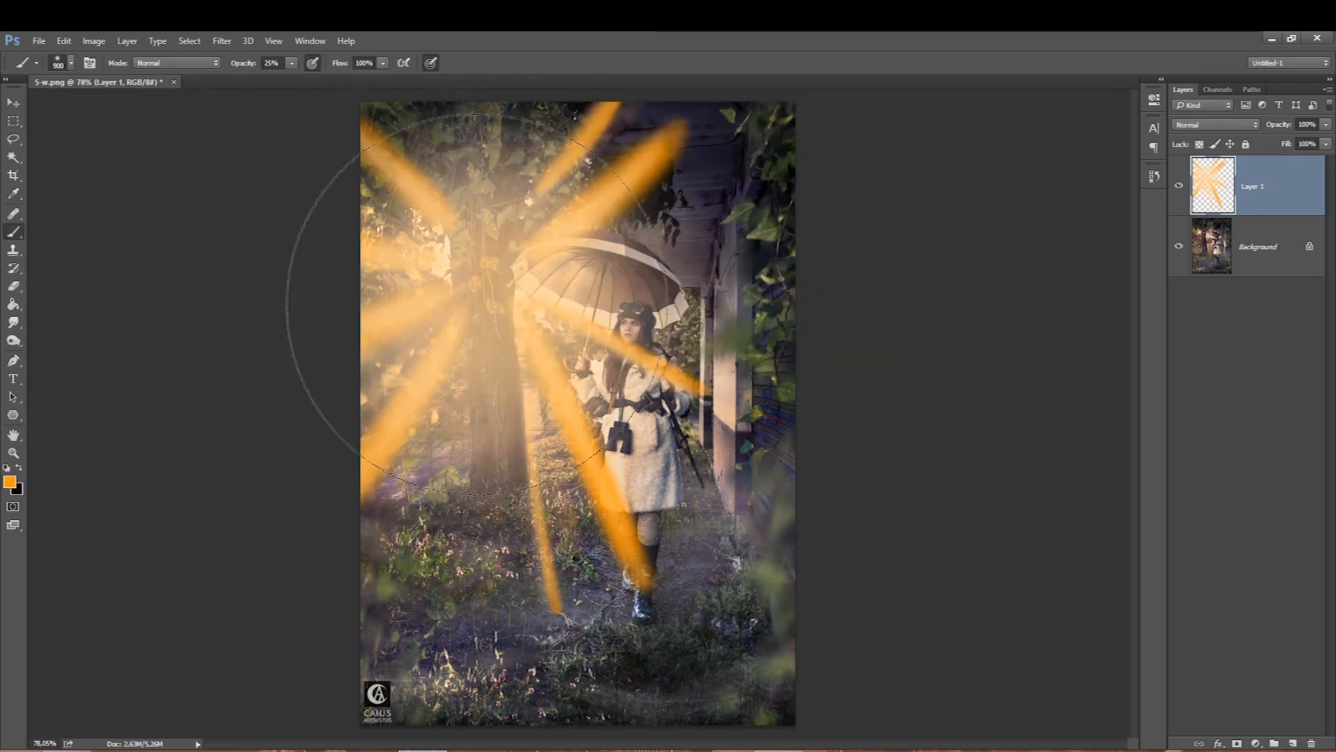
- Apply a Radial Blur to the painted rays layer
click(221, 40)
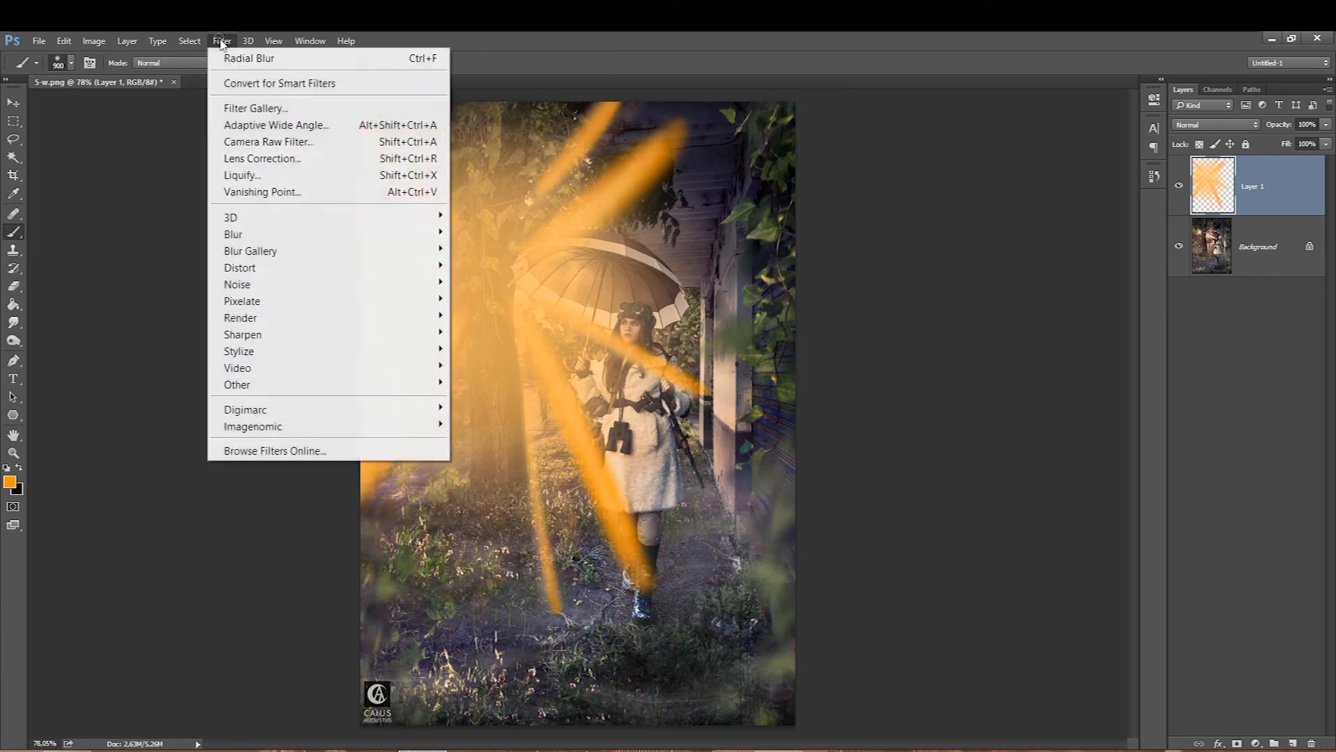
mouse_move(243, 235)
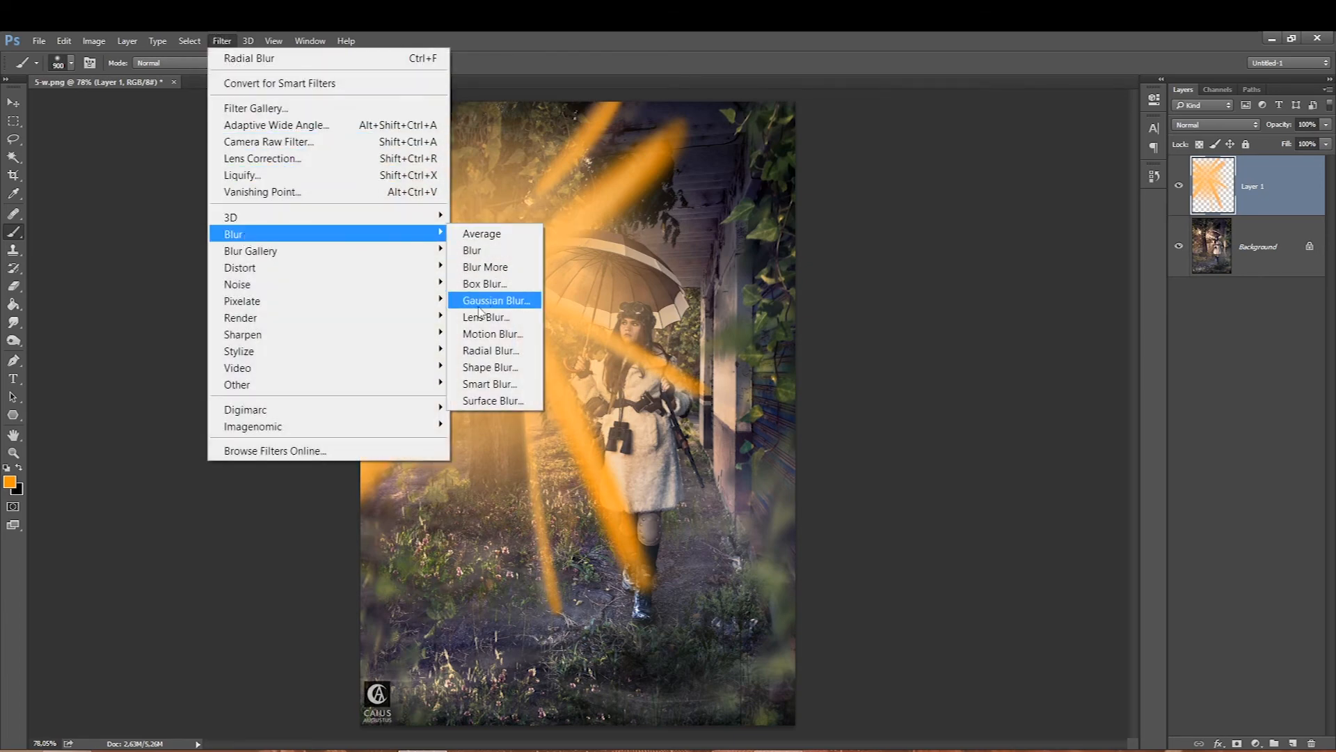
click(476, 350)
click(896, 407)
- Set the rays layer's blending mode to Screen and its opacity to 61%
click(1216, 124)
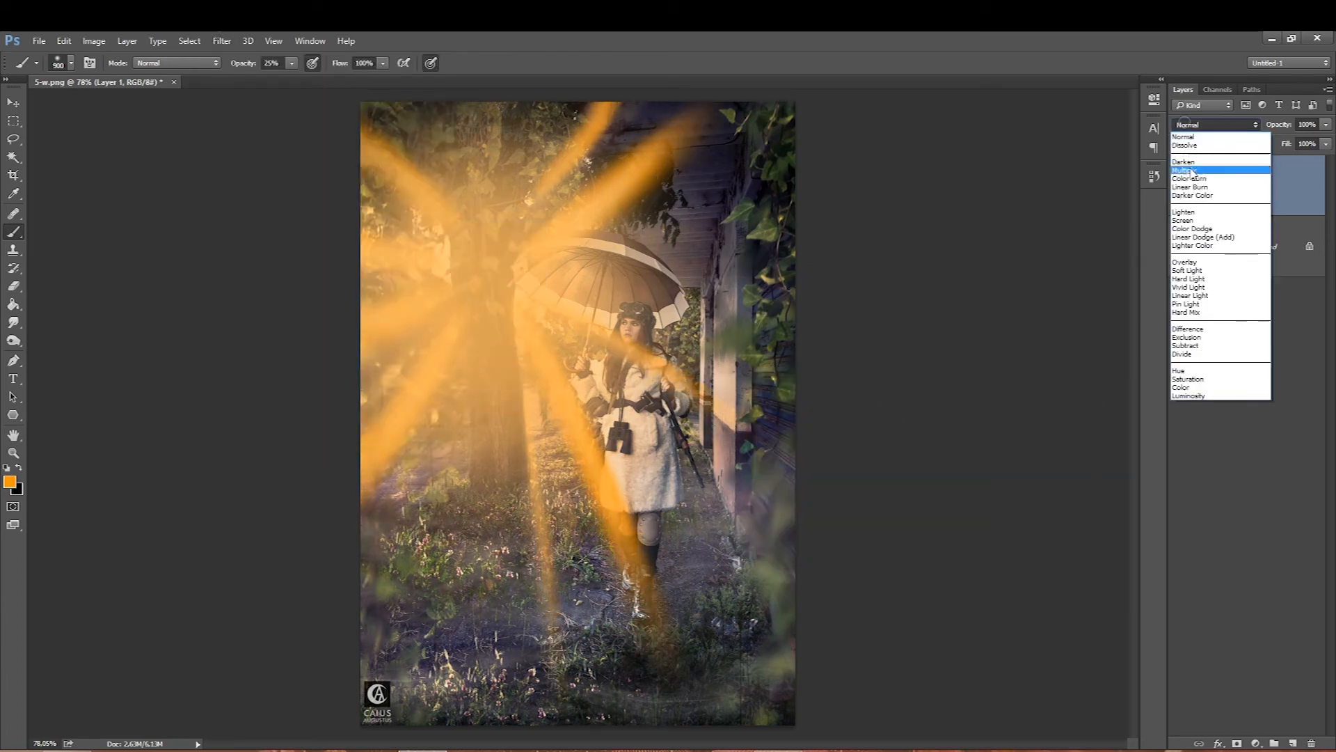
click(1197, 215)
key(Up)
key(Down)
key(Down)
key(Up)
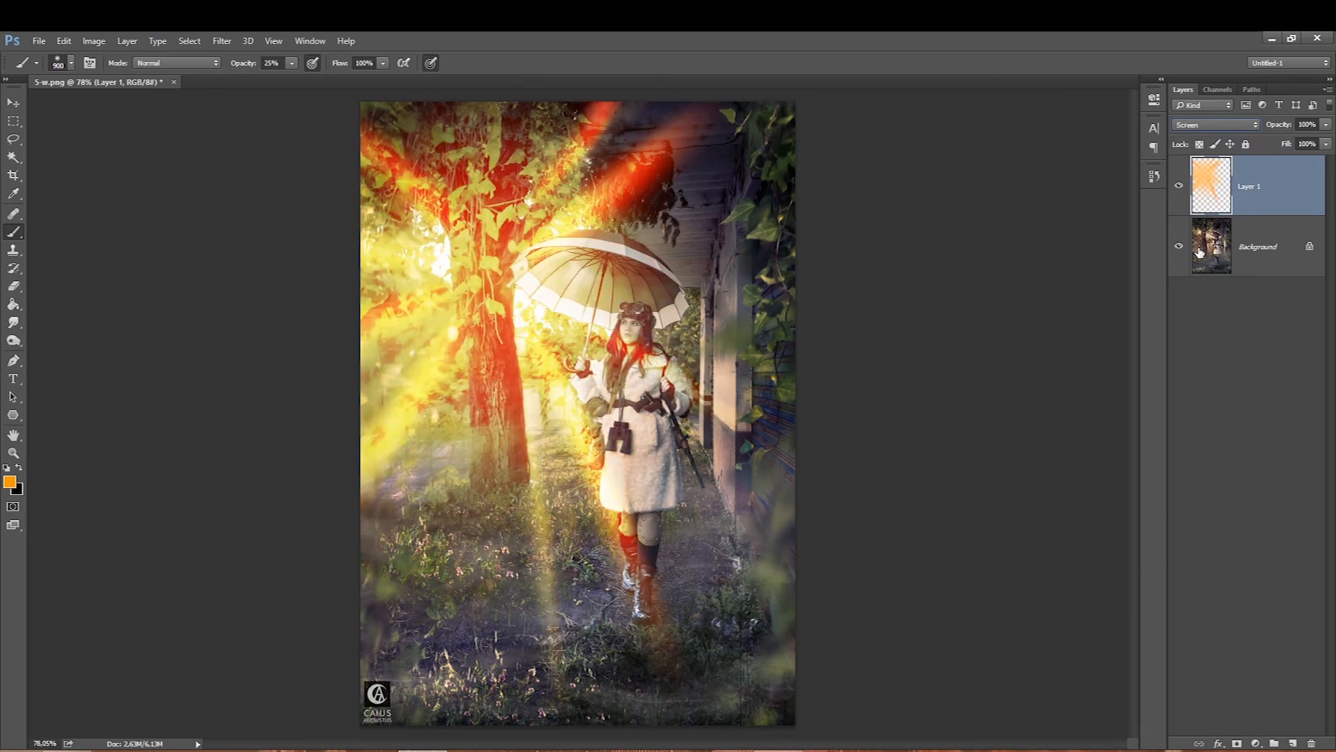
click(1325, 125)
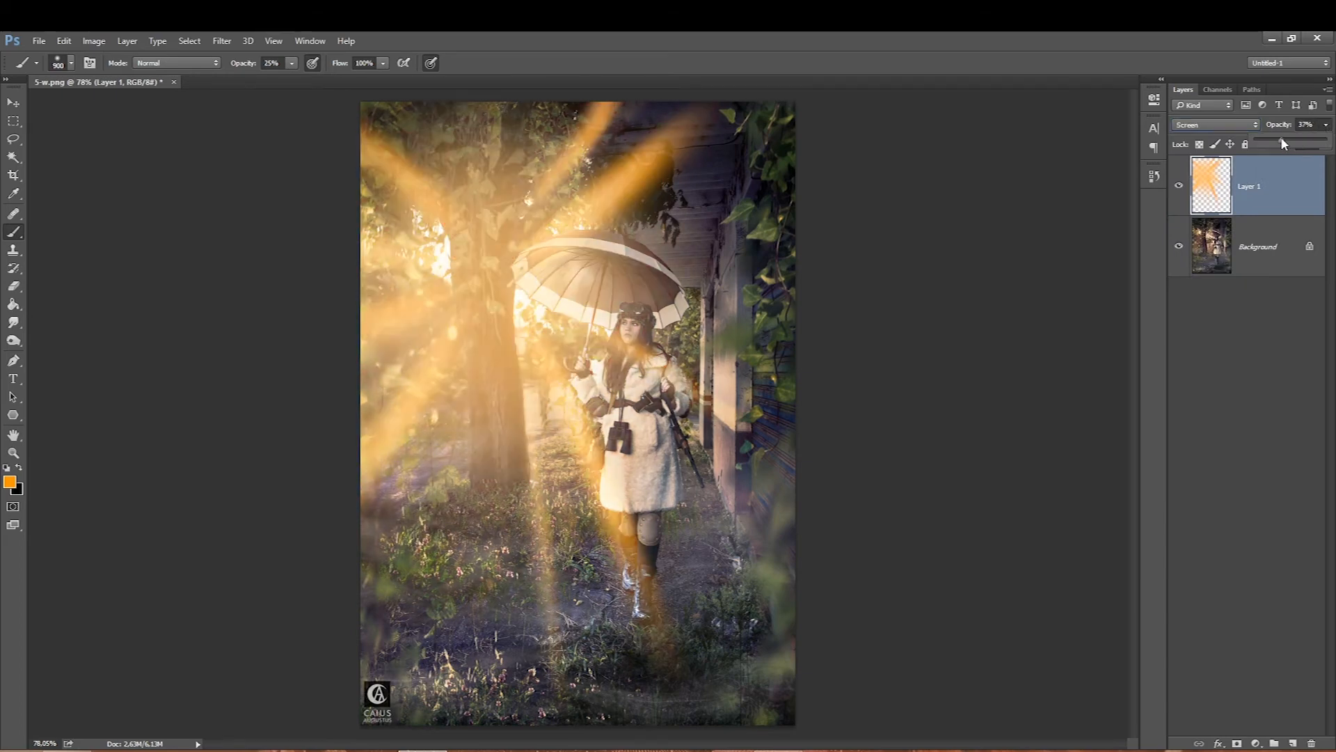
drag(1281, 139, 1298, 141)
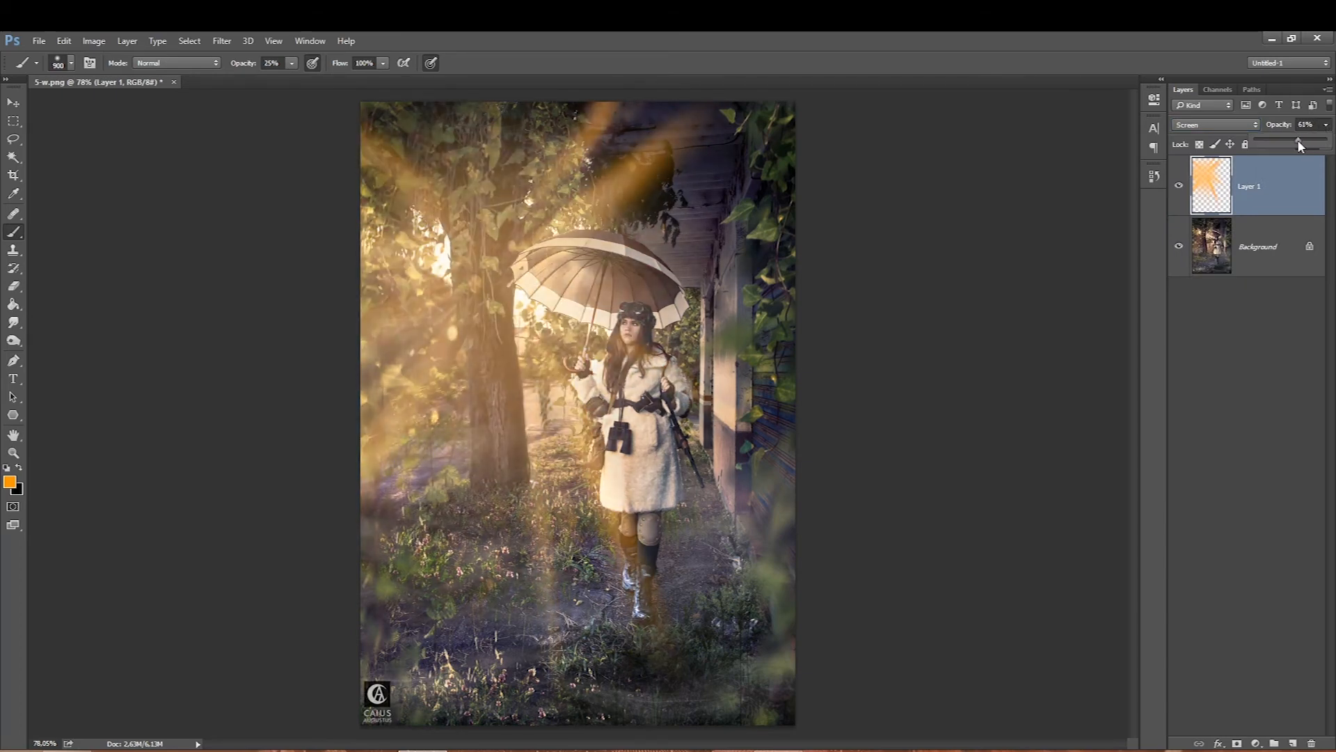
- Erase the glow along the tree trunk with the Eraser at 42% opacity
click(13, 285)
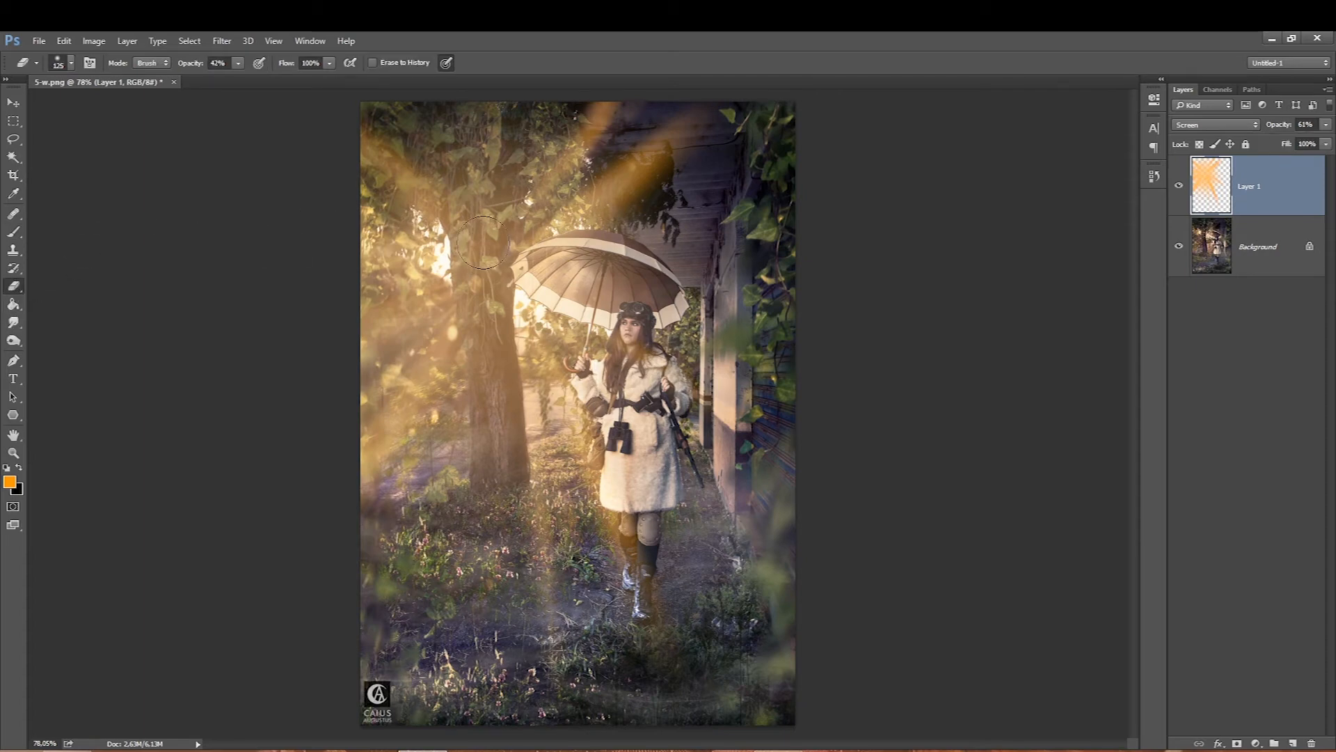
mouse_move(481, 173)
mouse_down()
mouse_move(497, 496)
mouse_move(469, 207)
mouse_move(480, 132)
mouse_move(498, 471)
mouse_up()
key(bracketleft)
key(bracketleft)
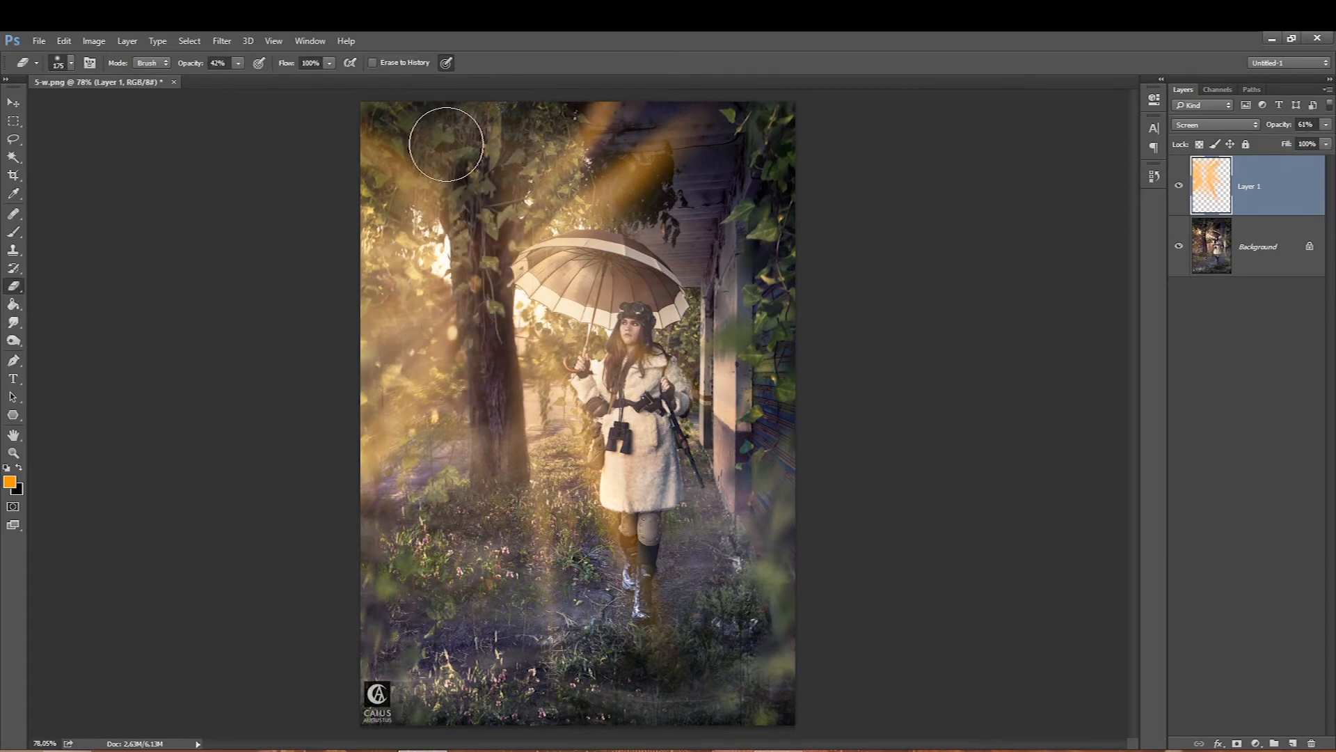
- Adjust the rays layer with Brightness/Contrast, using brightness -74 and contrast 78
click(93, 41)
mouse_move(118, 80)
click(334, 80)
drag(1021, 306, 1145, 340)
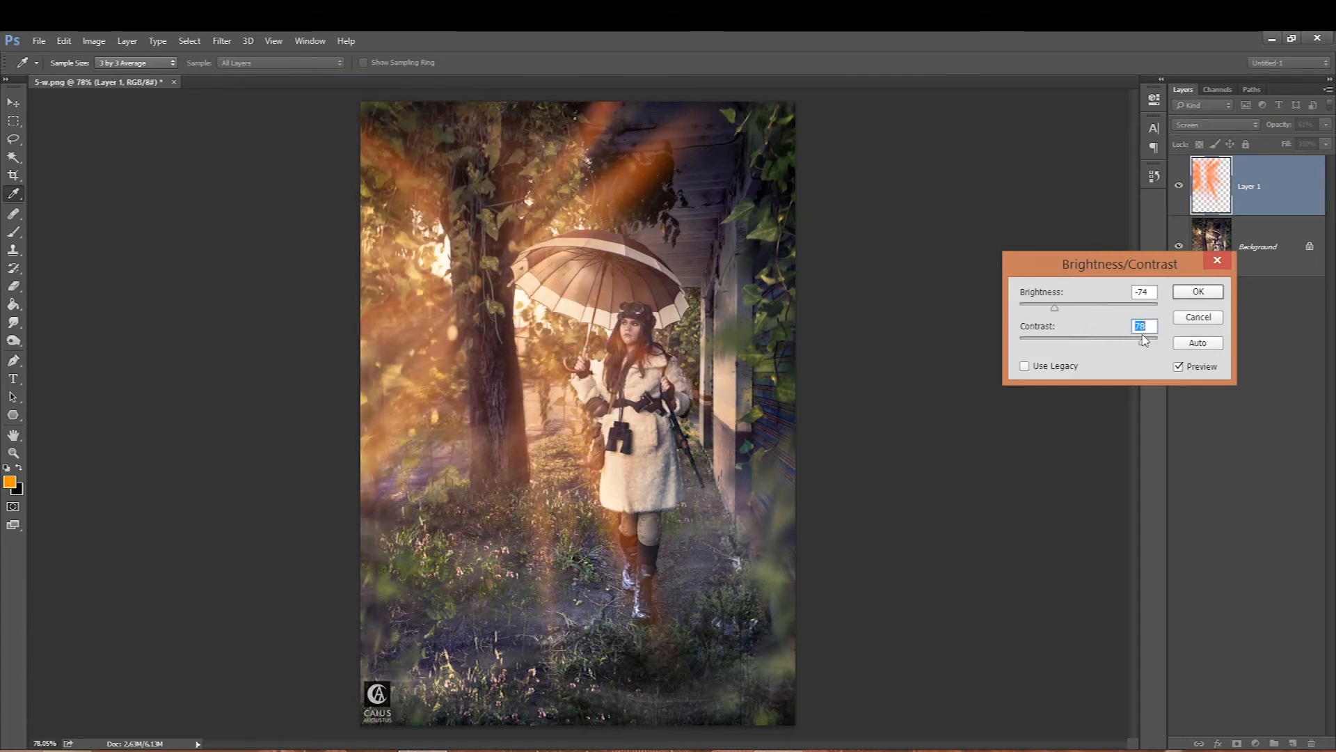
key(Return)
- Lower the rays layer's opacity to 34% and compare the photo with and without that layer
click(1326, 124)
mouse_move(1294, 140)
mouse_down()
mouse_move(1306, 142)
mouse_move(1266, 144)
mouse_move(1285, 144)
mouse_up()
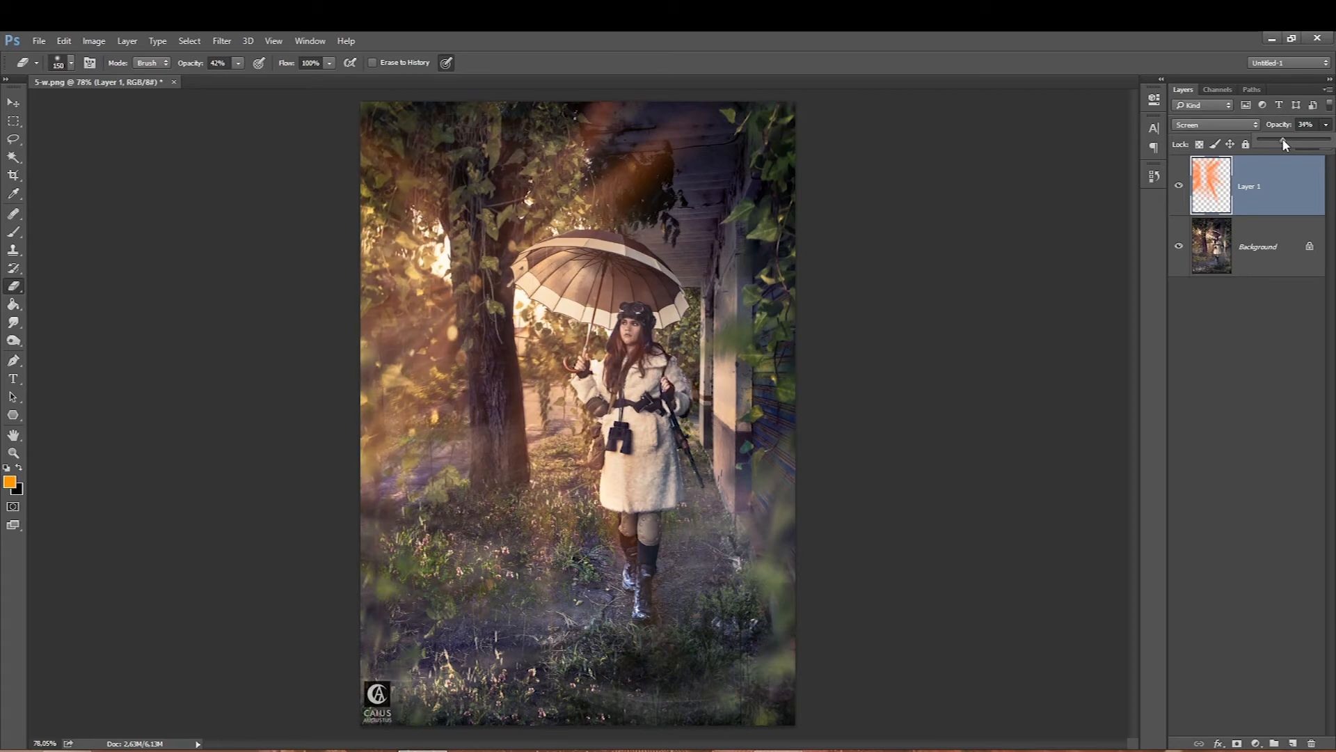
click(1180, 187)
click(1181, 190)
click(1178, 189)
click(1178, 188)
click(1176, 187)
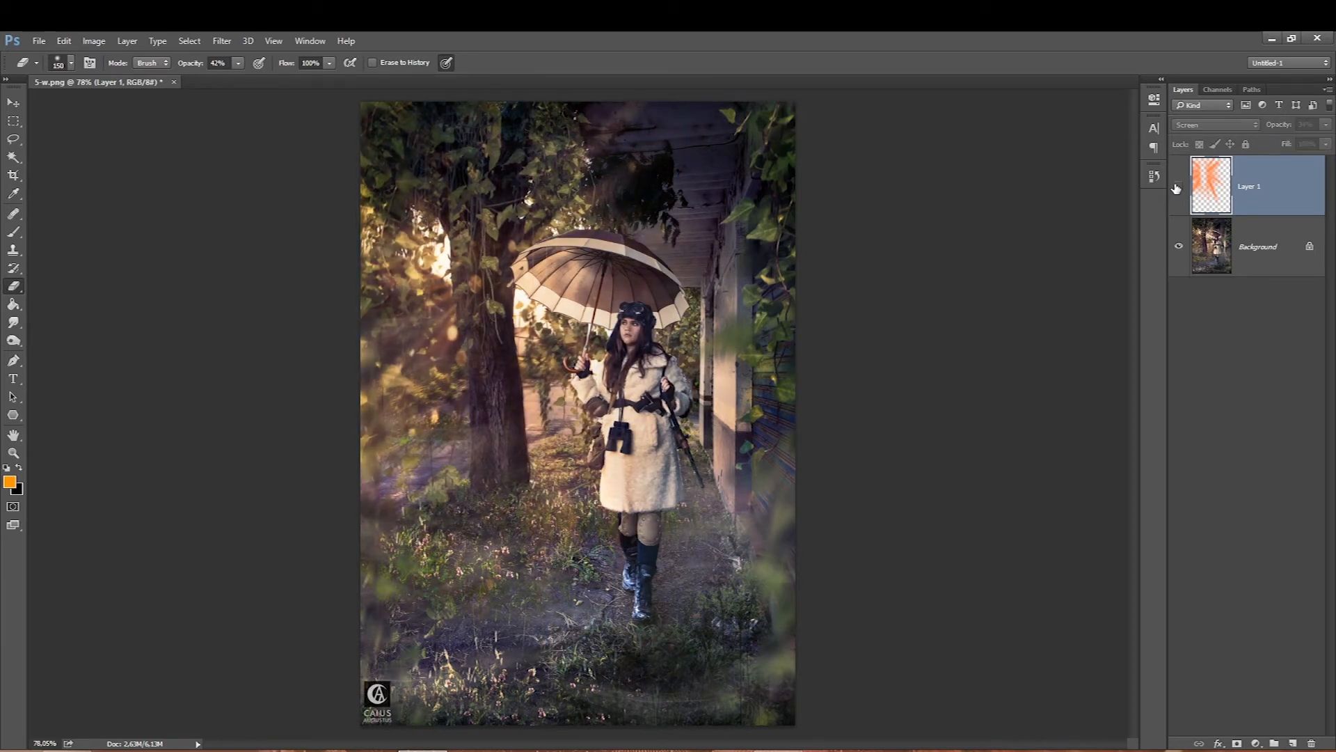
click(1177, 188)
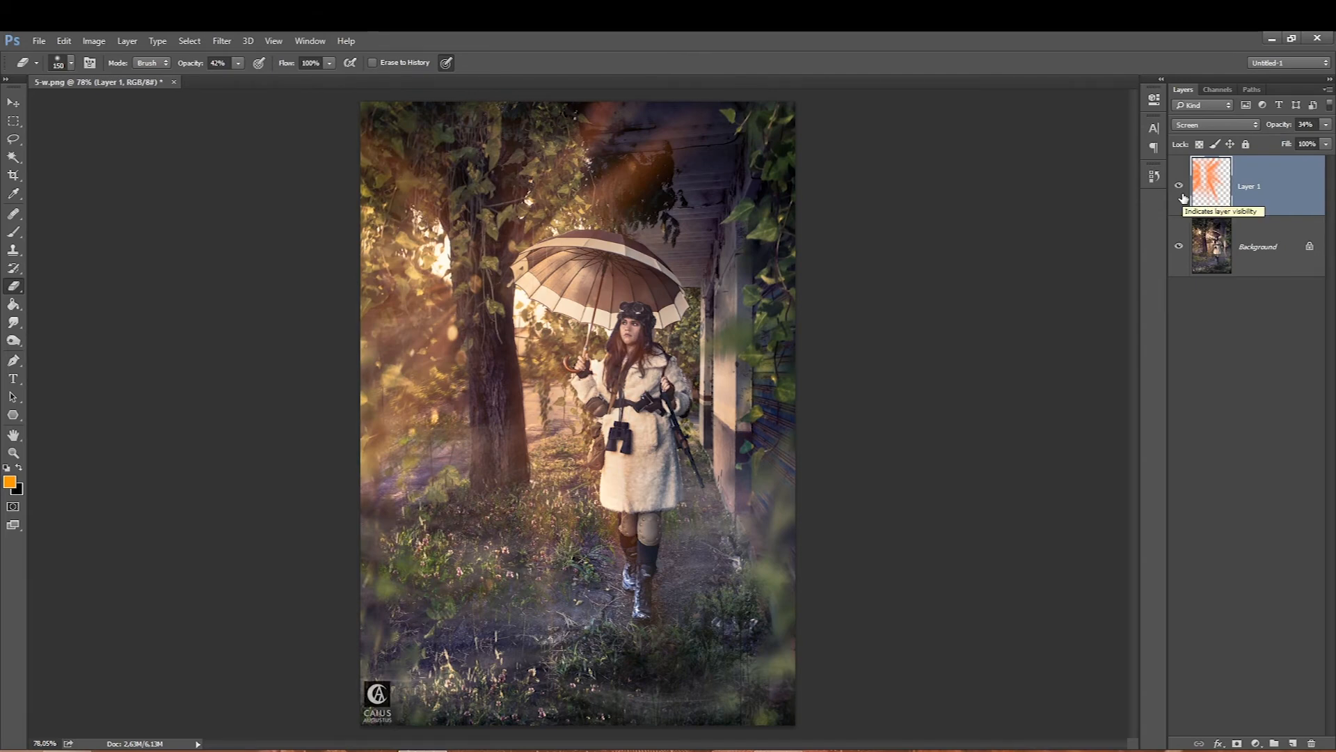
- Replace the rays layer with a layer filled with black and an empty layer above it
key(Delete)
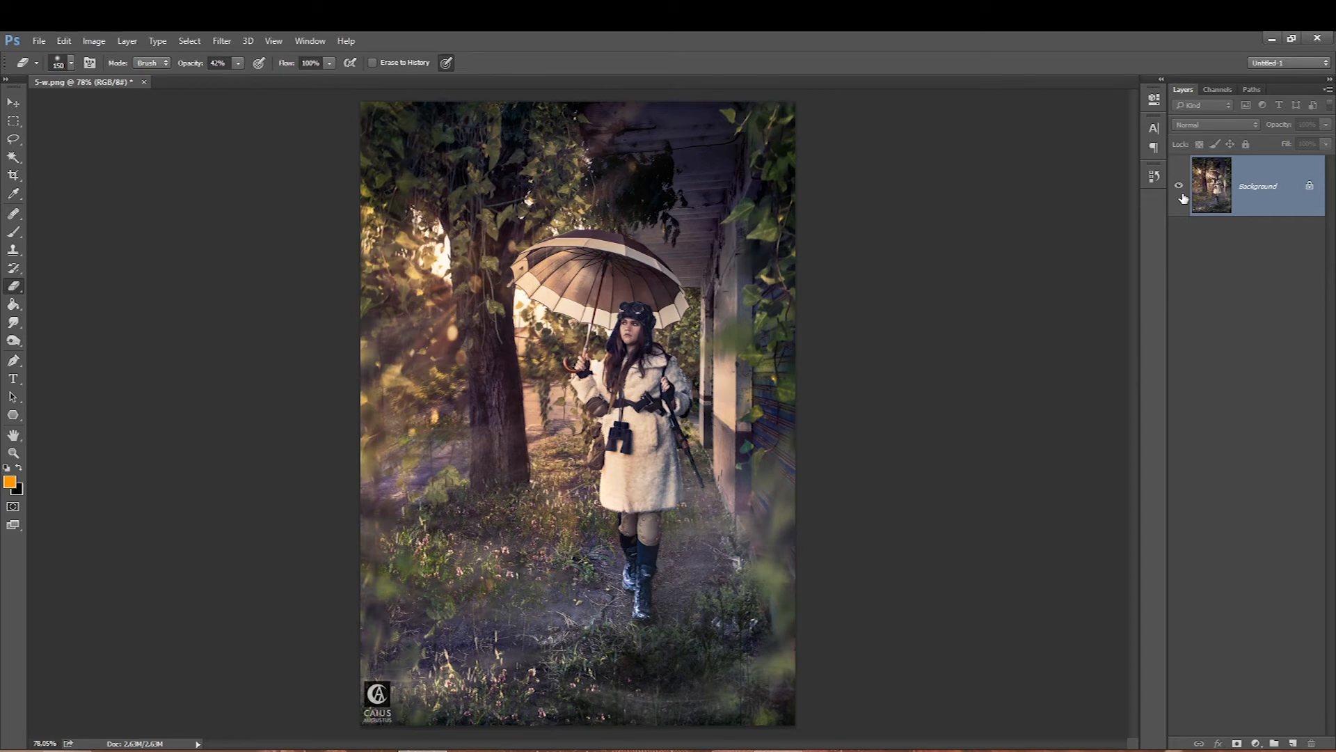
click(1292, 743)
click(13, 304)
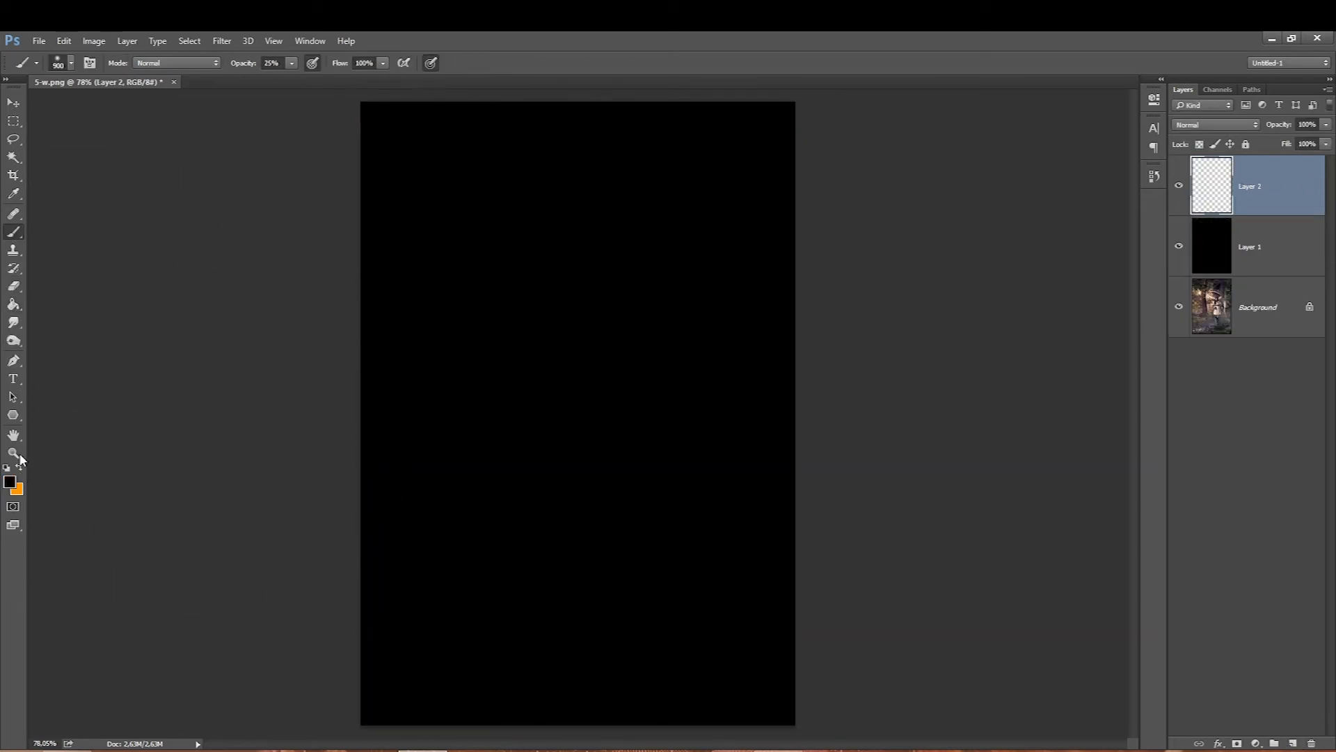
- Build up a soft orange spot near the middle of the empty layer with a 200 px brush at 25% opacity
click(18, 467)
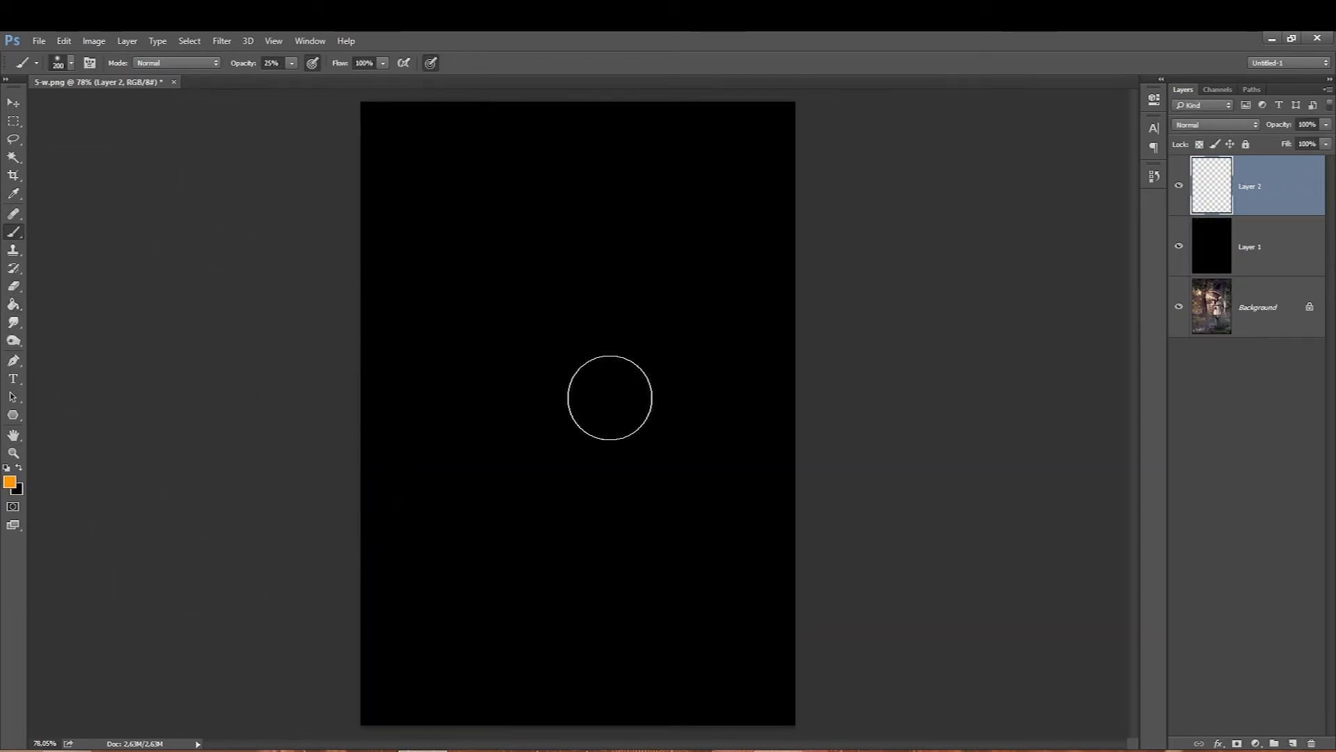
key(bracketright)
key(bracketright)
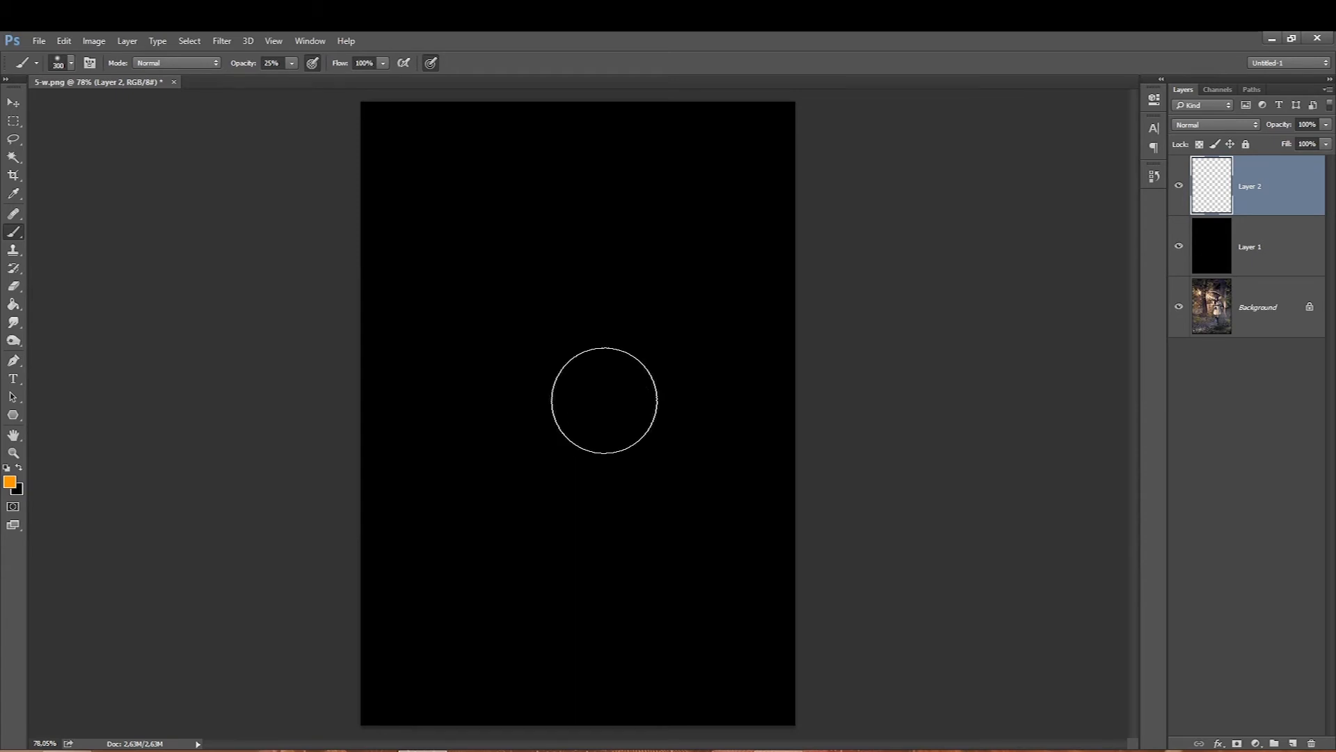
key(bracketleft)
key(bracketleft)
key(bracketleft)
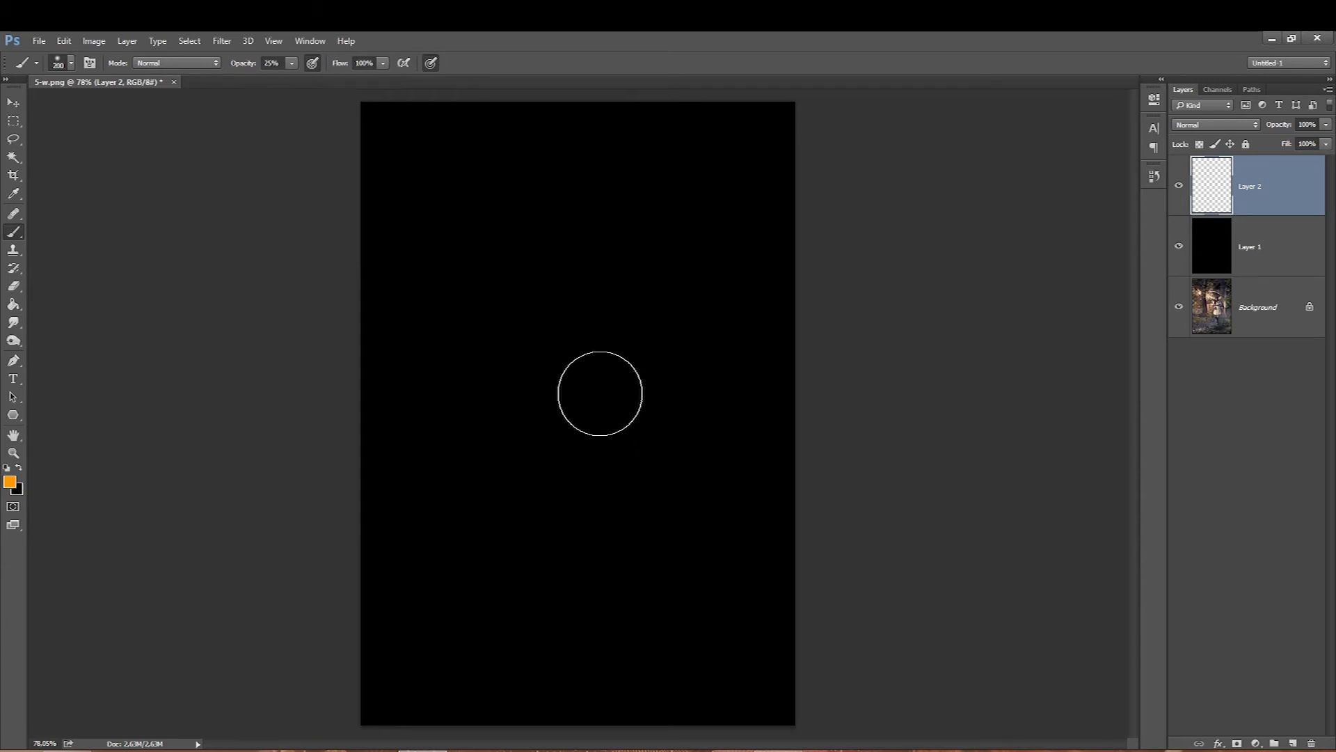
click(600, 393)
click(600, 393)
click(600, 393)
click(600, 393)
click(600, 393)
click(606, 398)
click(606, 398)
click(606, 398)
right_click(613, 378)
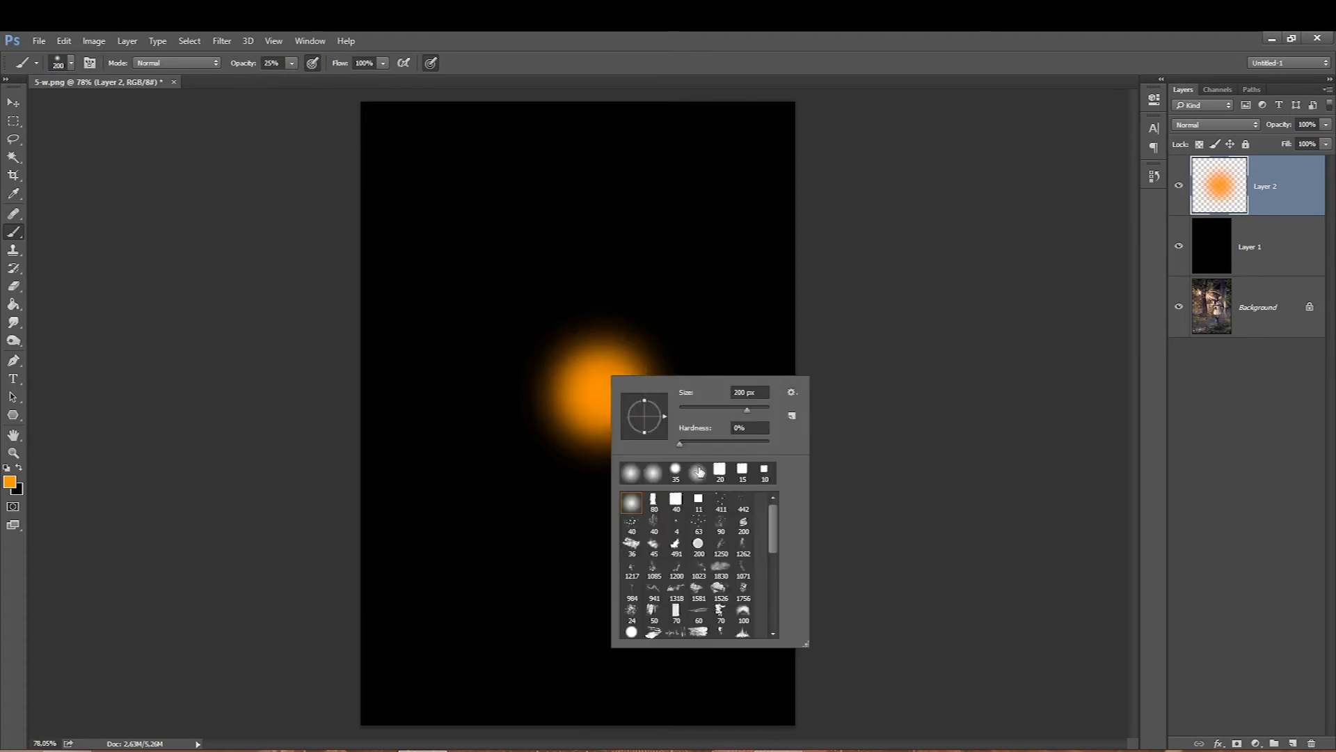
click(1232, 200)
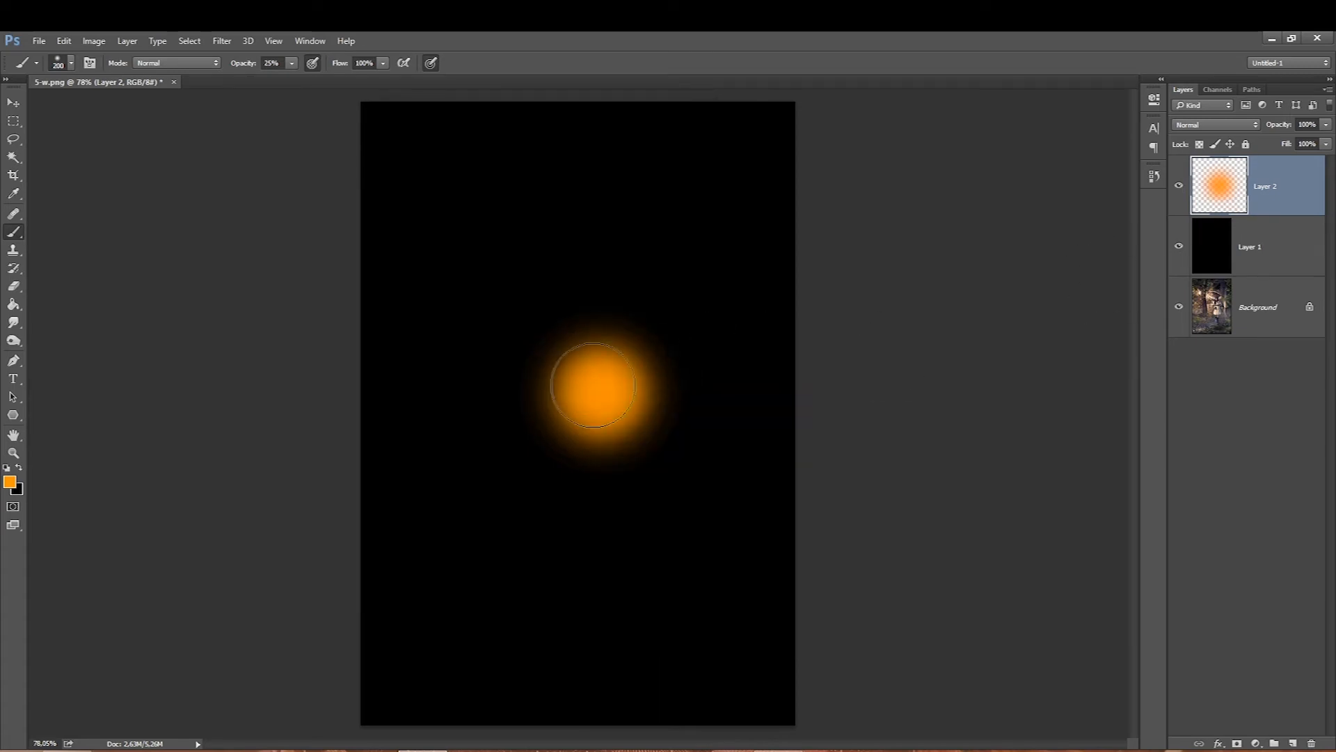
- Change the brush colour to white and dab a bright core into the orange spot, reducing the brush from 200 to 100 px
click(10, 482)
drag(524, 168, 516, 133)
click(876, 156)
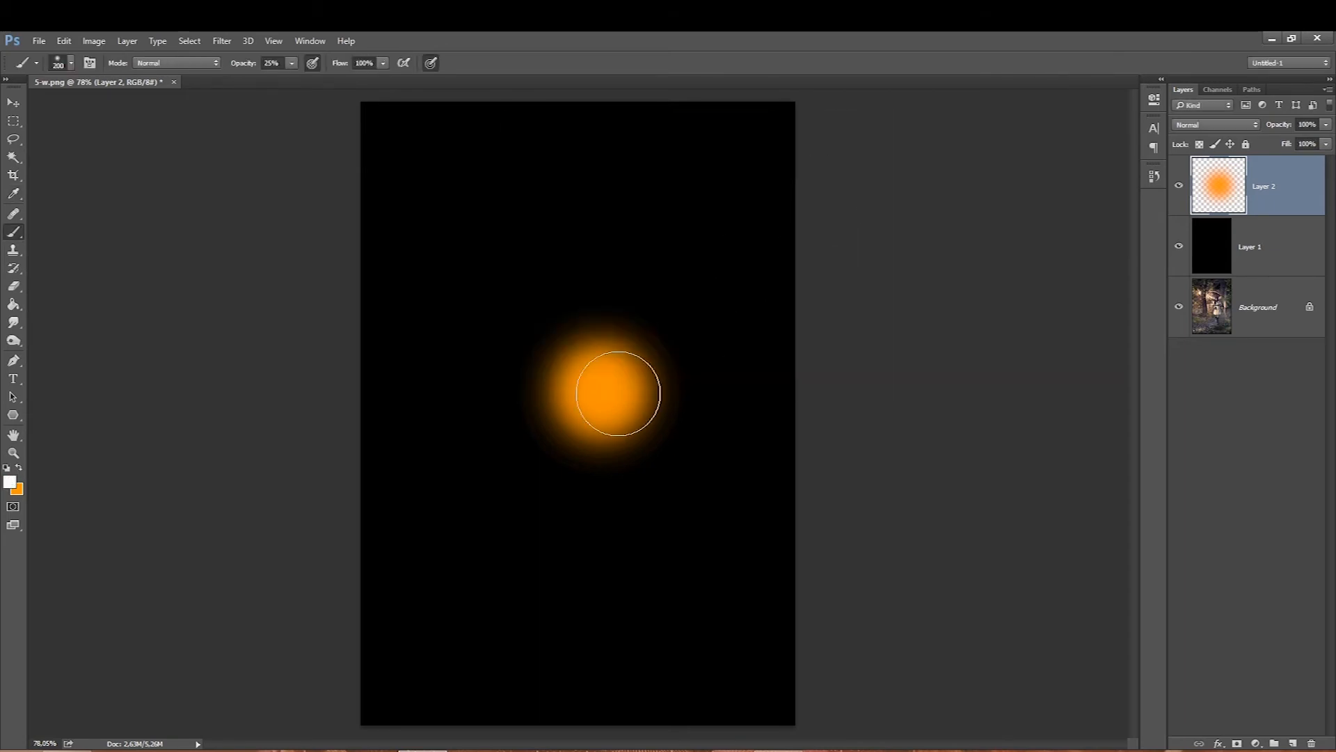
click(600, 387)
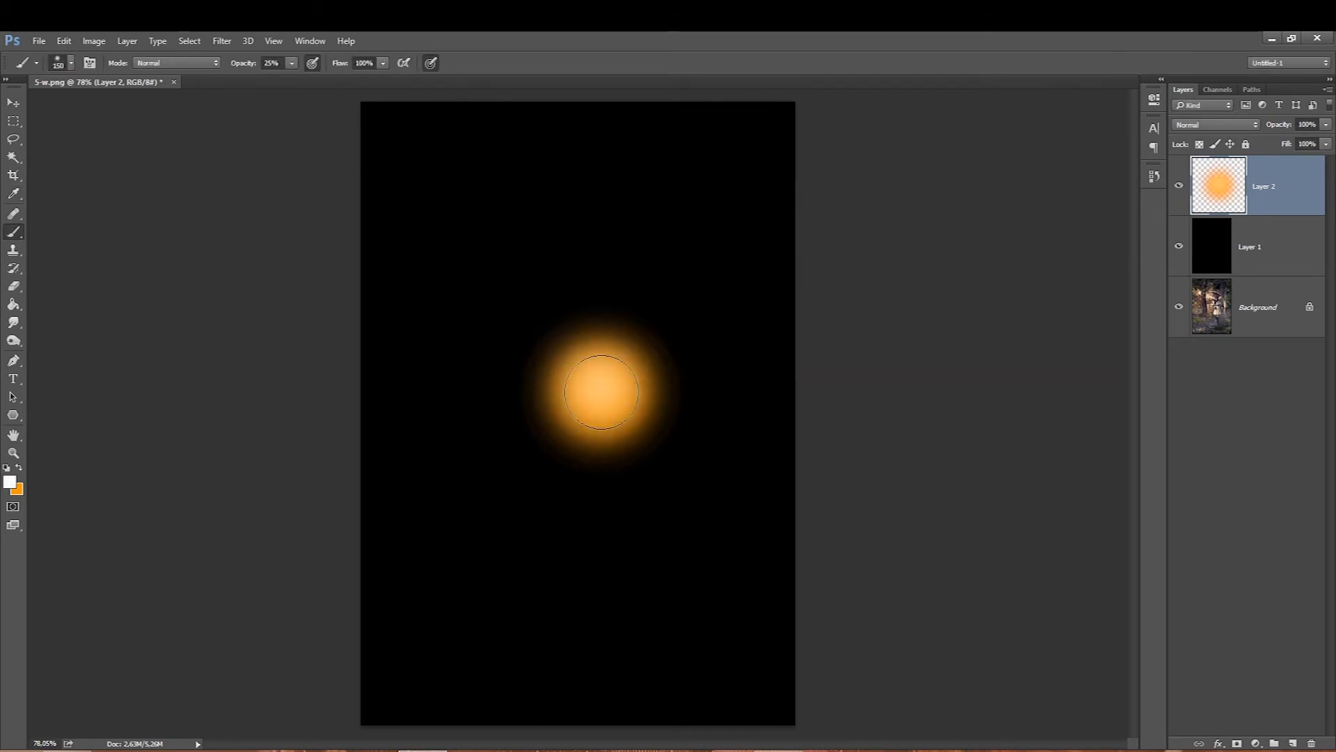
click(600, 391)
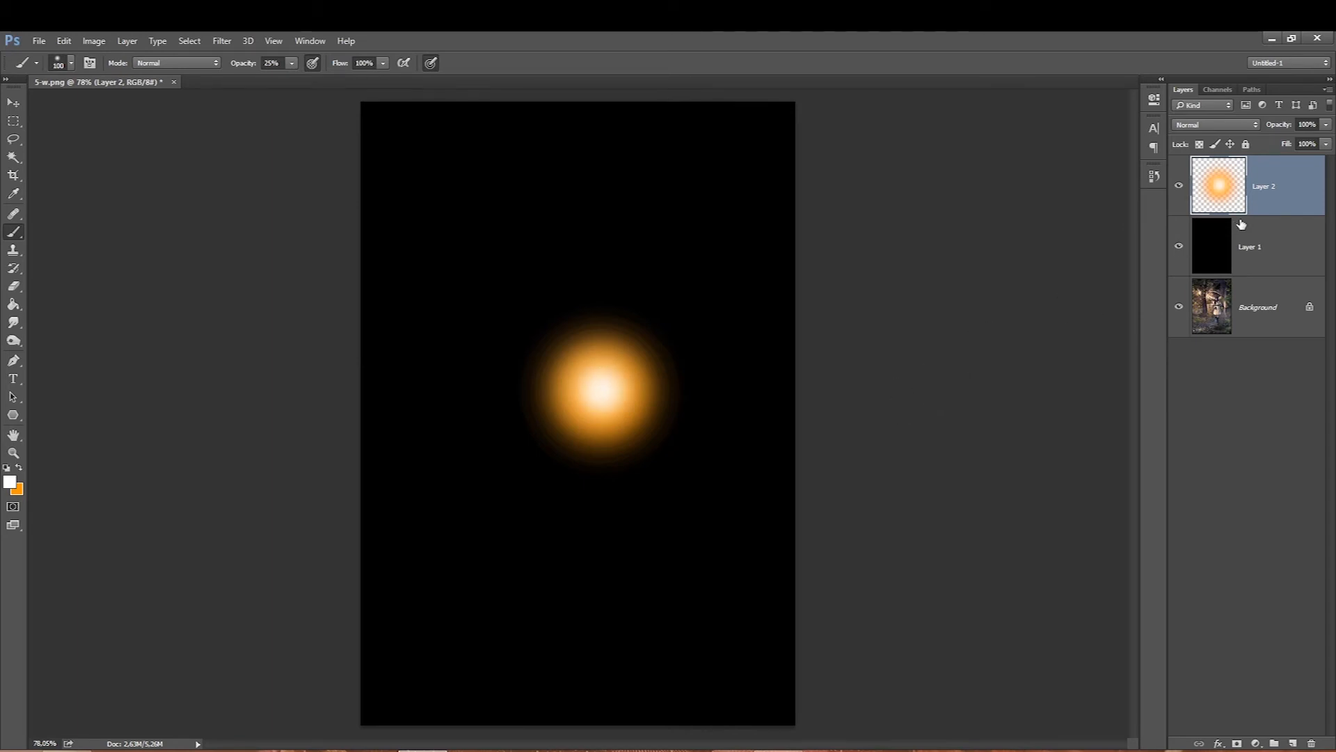
- Duplicate the glowing spot and transform the copy into a centred horizontal streak about 348% wide and 44.82% high
key(ctrl+j)
key(ctrl+t)
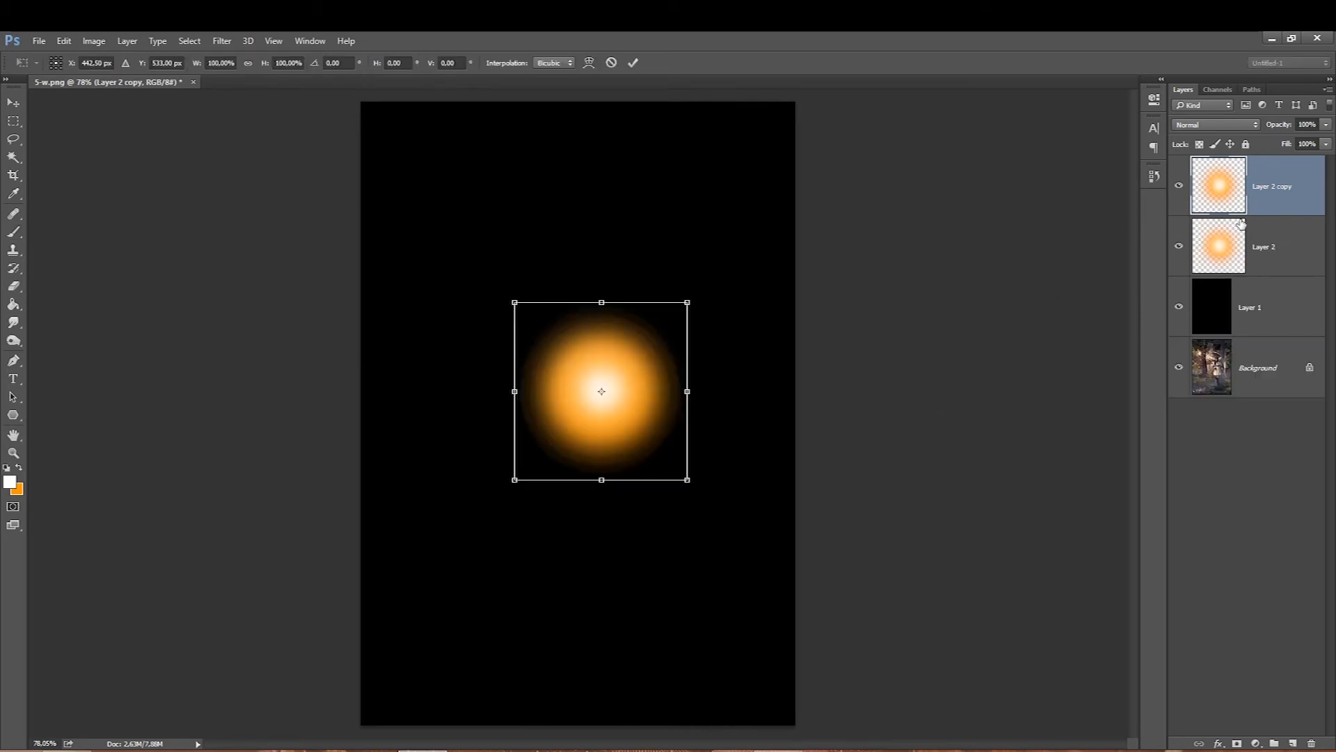
drag(607, 306, 603, 402)
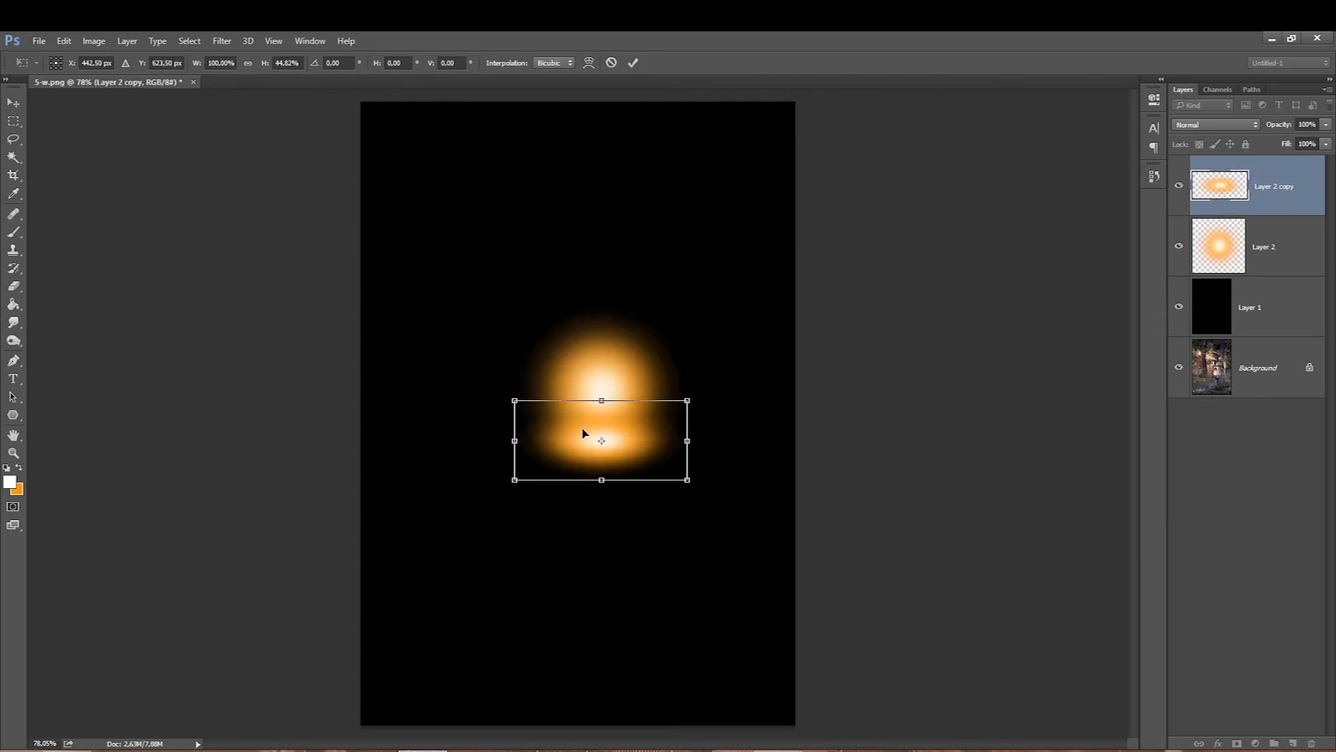
drag(905, 391, 936, 391)
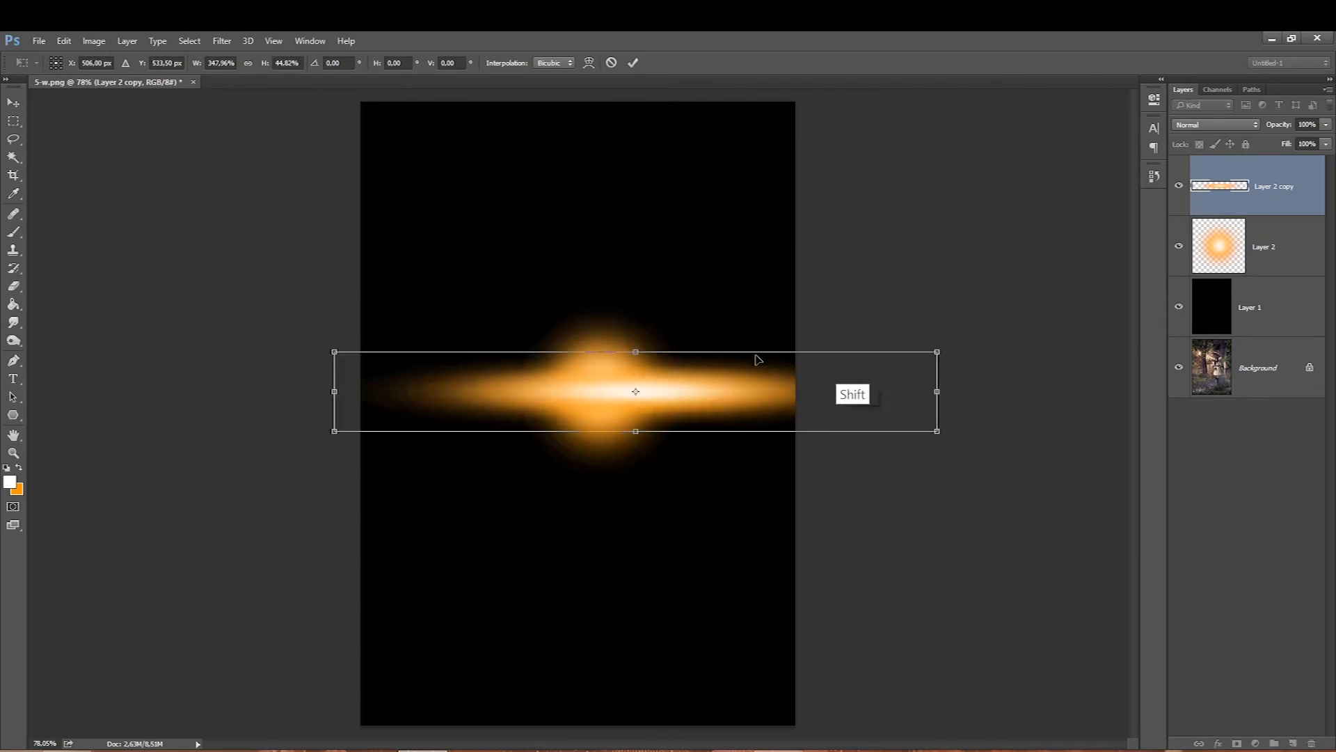
drag(474, 429, 449, 404)
key(Return)
key(b)
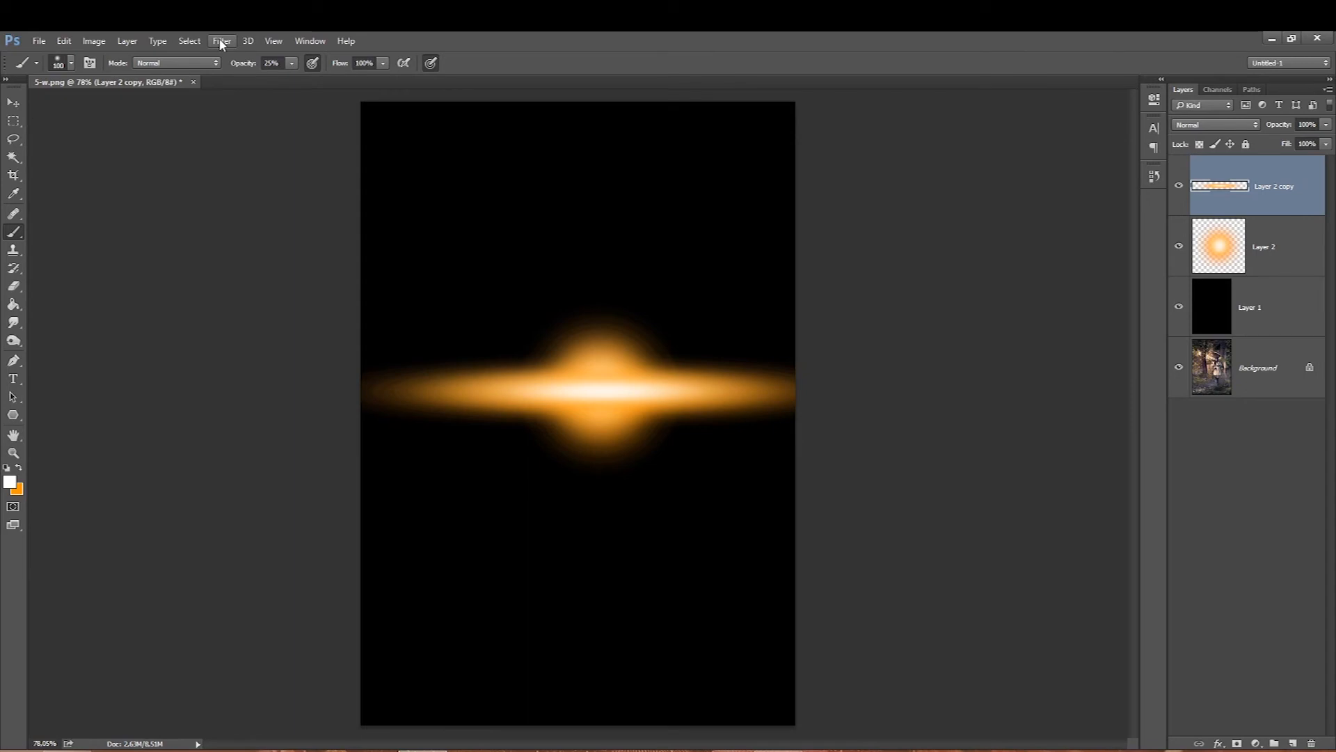
- Merge the streak with the glowing spot, scale the flare to about 81%, and centre it within the canvas width
key(ctrl+e)
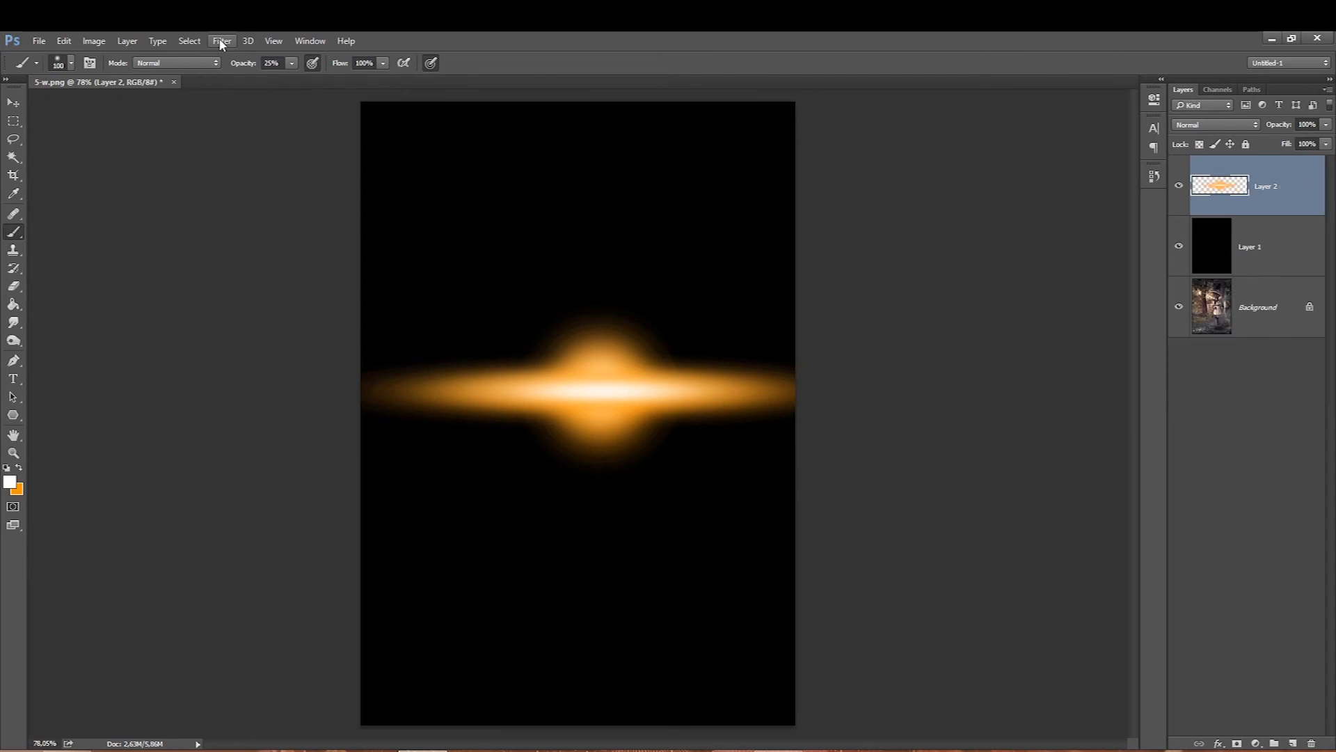
key(ctrl+t)
mouse_move(470, 411)
mouse_down()
mouse_move(378, 408)
mouse_move(518, 376)
mouse_move(474, 413)
mouse_up()
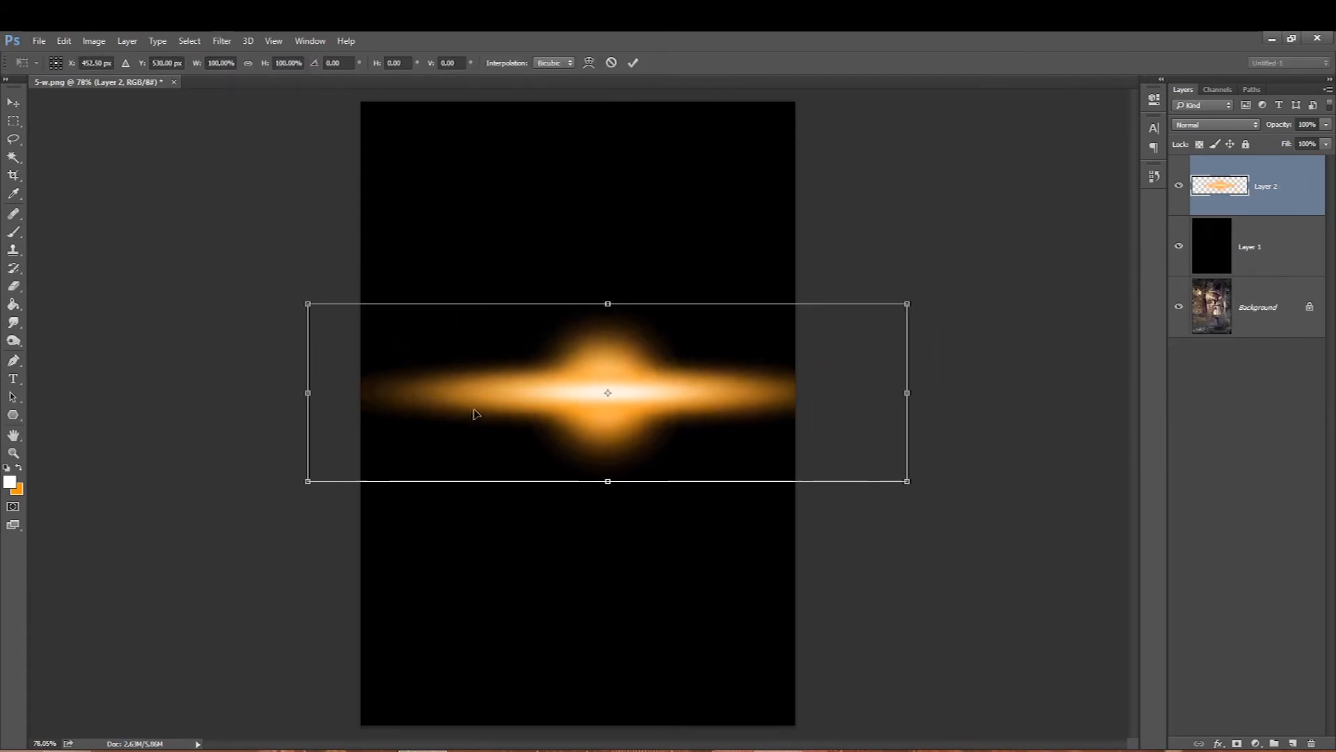
drag(307, 481, 408, 453)
drag(515, 408, 451, 399)
mouse_move(347, 471)
mouse_down()
mouse_move(406, 456)
mouse_move(350, 470)
mouse_up()
drag(463, 427, 448, 426)
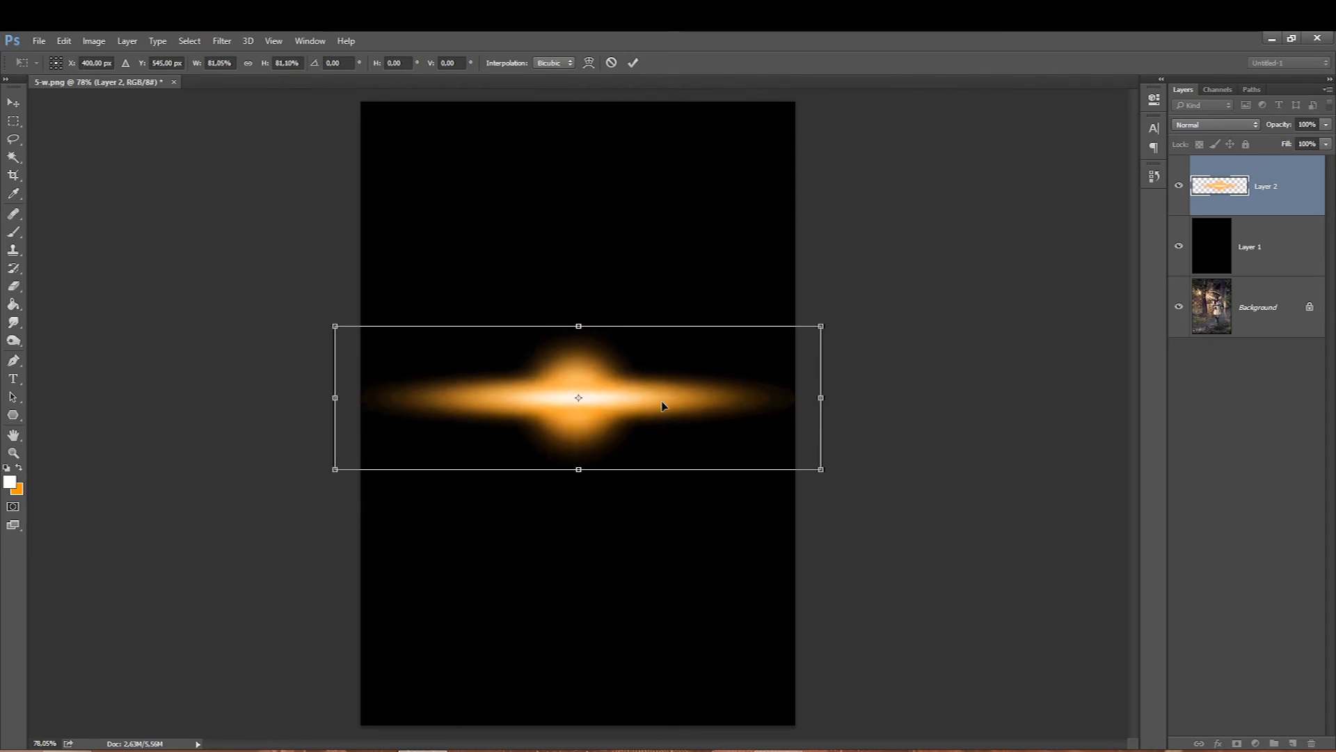
key(Return)
key(b)
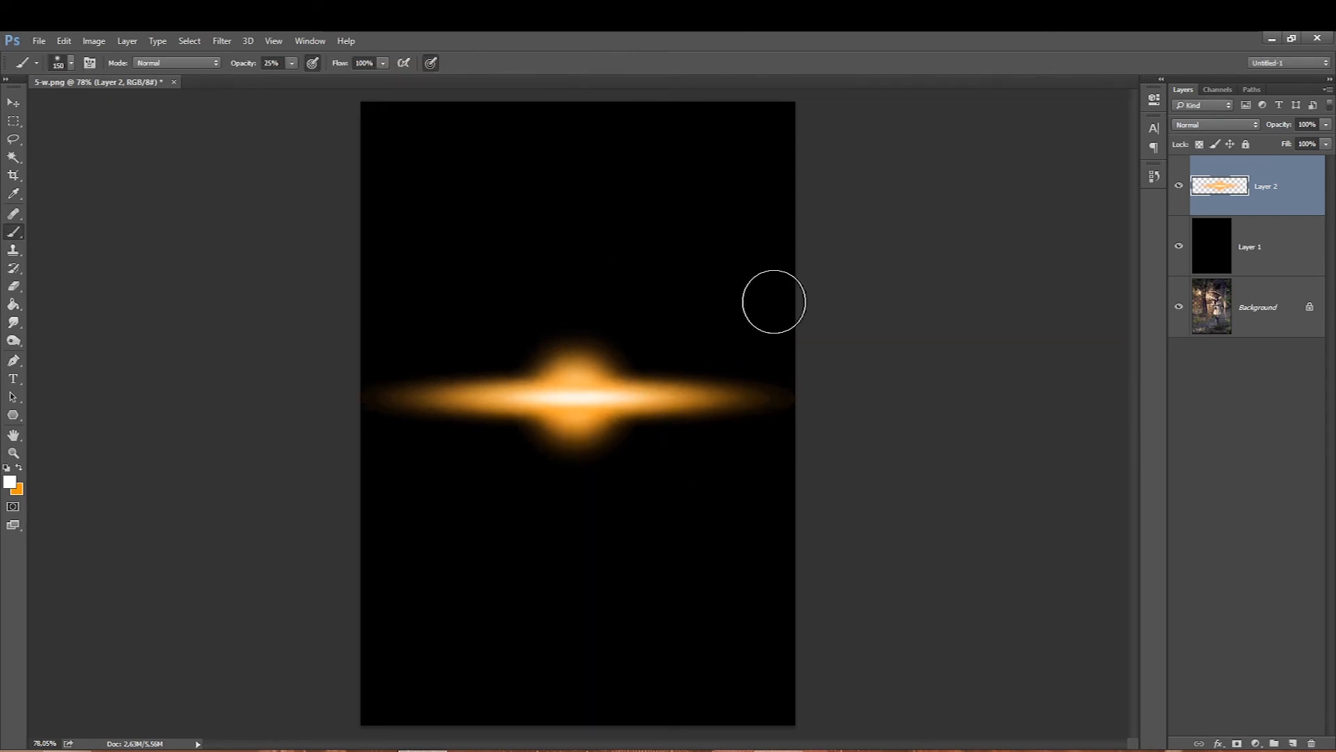
- Add a new layer and dab a soft white spot at the canvas's right edge with a 300 px brush
click(1292, 743)
key(bracketright)
key(bracketright)
key(bracketright)
key(bracketright)
key(bracketright)
key(bracketright)
key(bracketright)
key(bracketright)
key(bracketright)
click(775, 236)
click(776, 236)
click(774, 233)
click(774, 231)
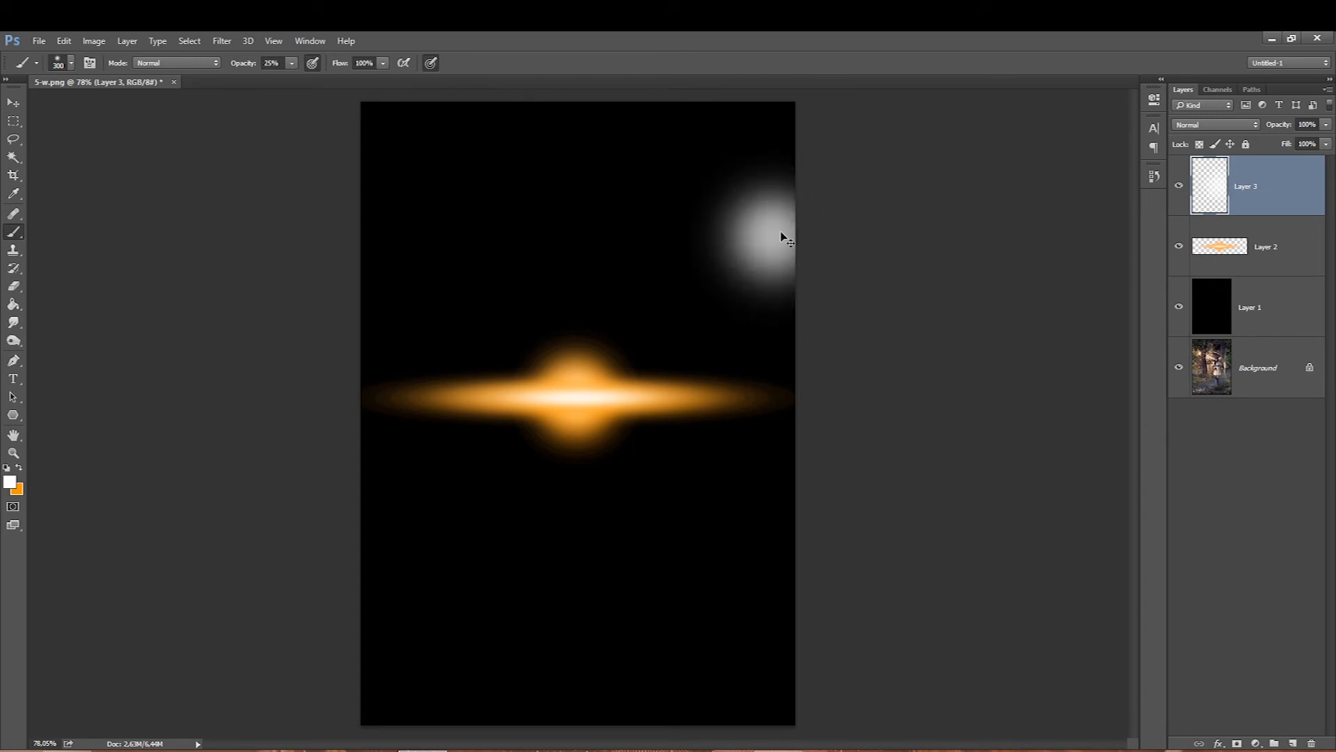
- Move the white spot inward from the canvas edge, and delete its layer
key(ctrl+t)
drag(737, 279, 658, 269)
key(Return)
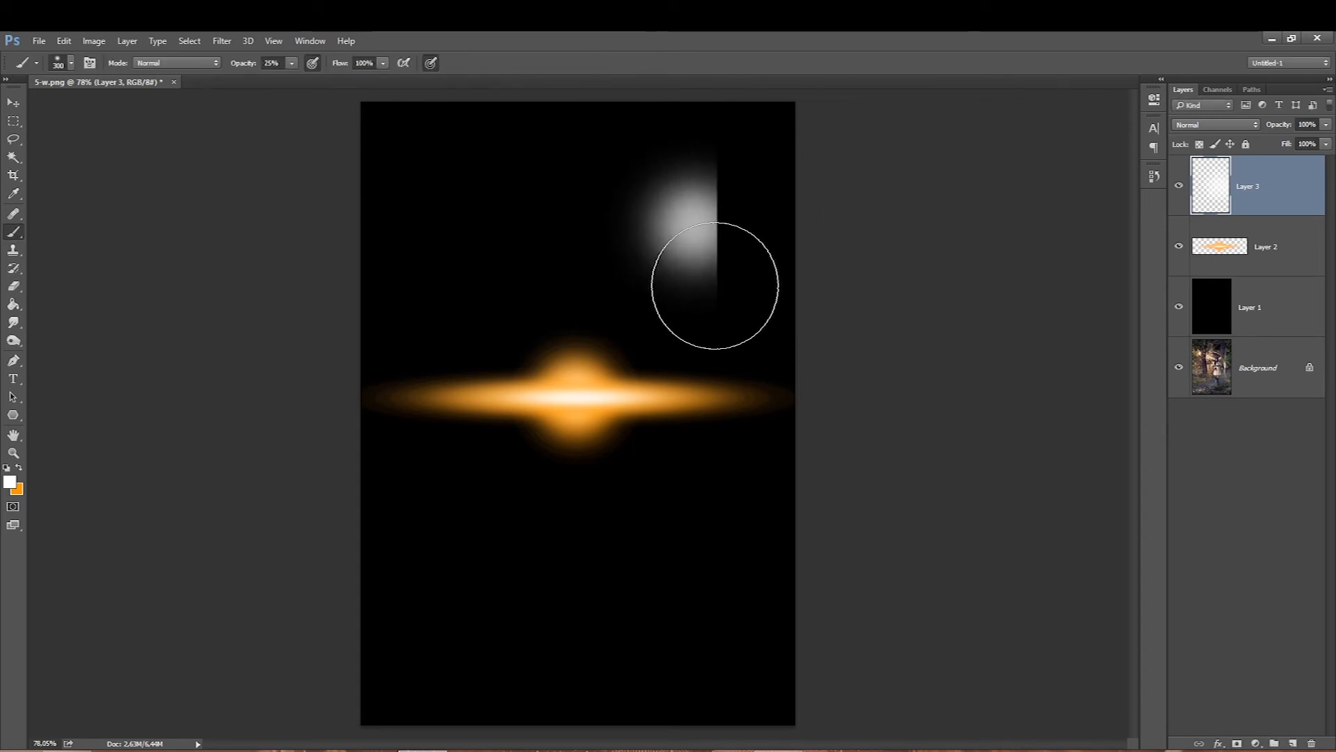
key(Delete)
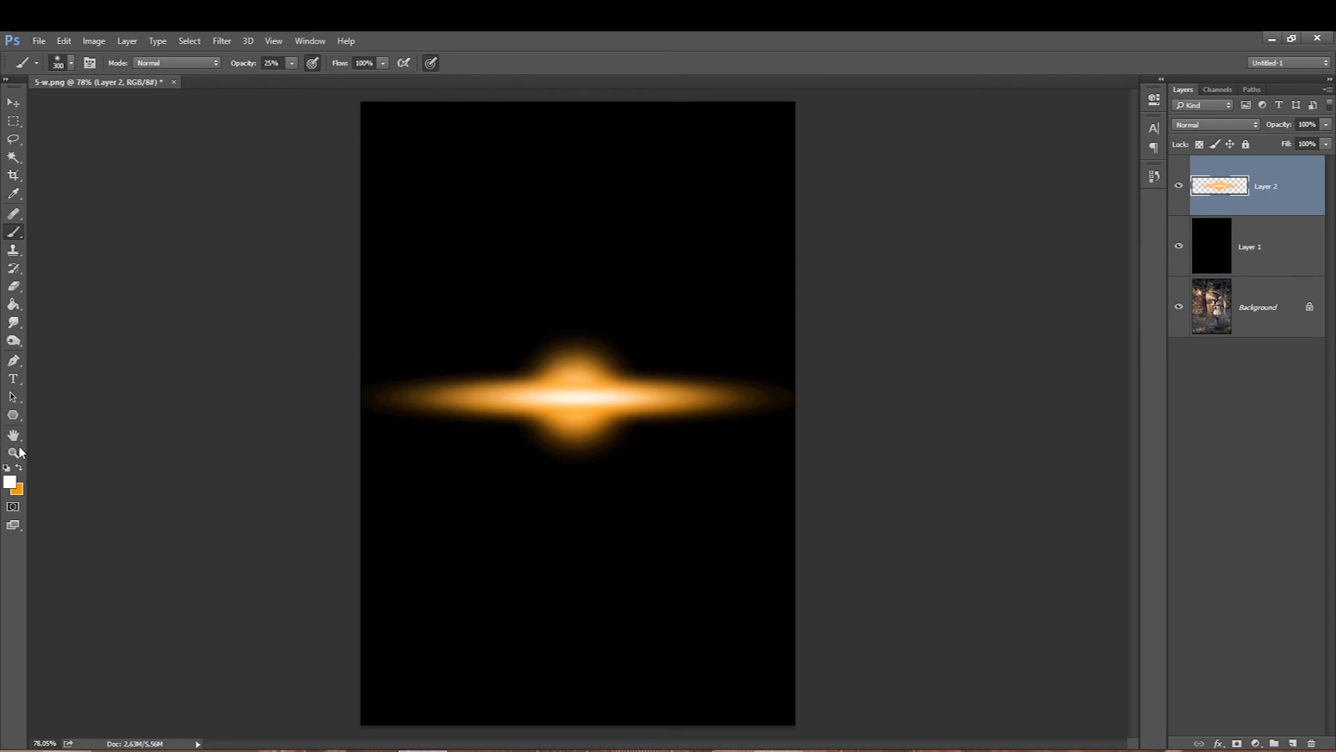
- Brighten the centre of the flare with a white dab from a 175 px soft brush at 25% opacity
key(bracketleft)
key(bracketleft)
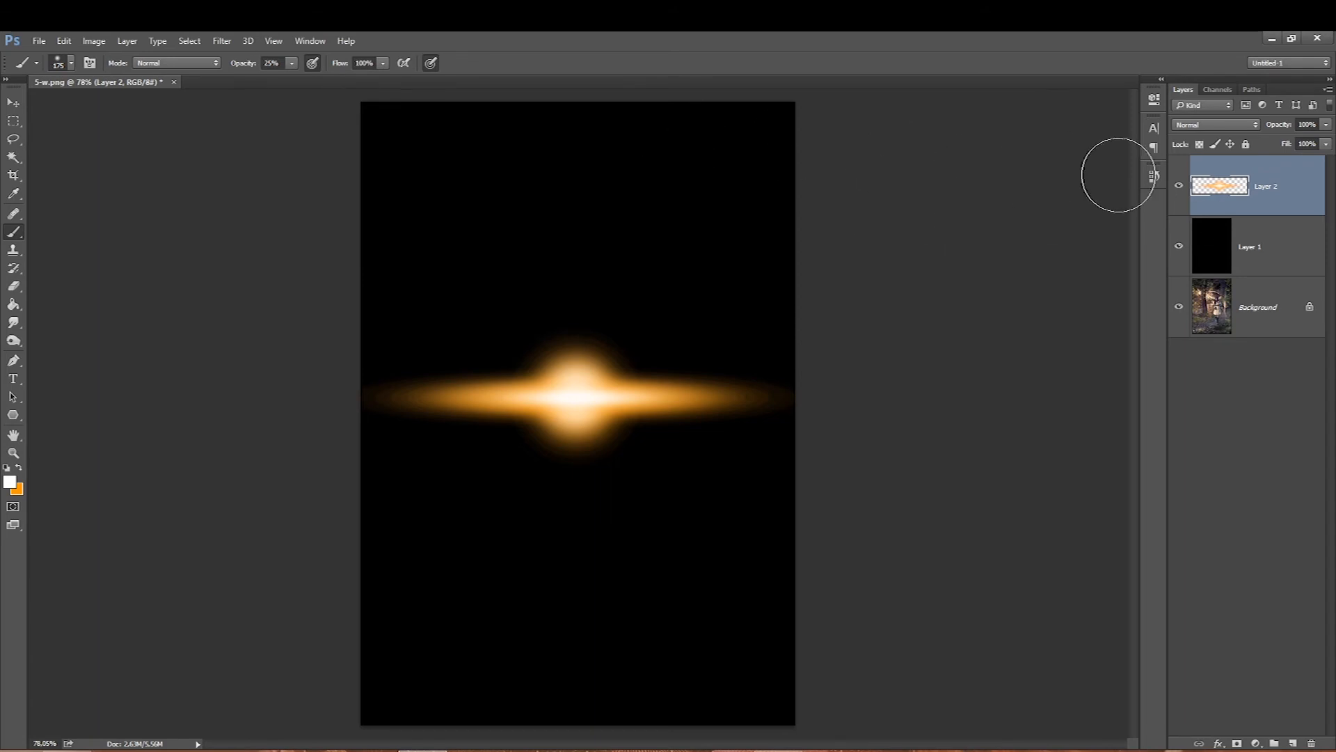
- Hide the black layer and set the flare layer's blend mode to Screen
click(1179, 249)
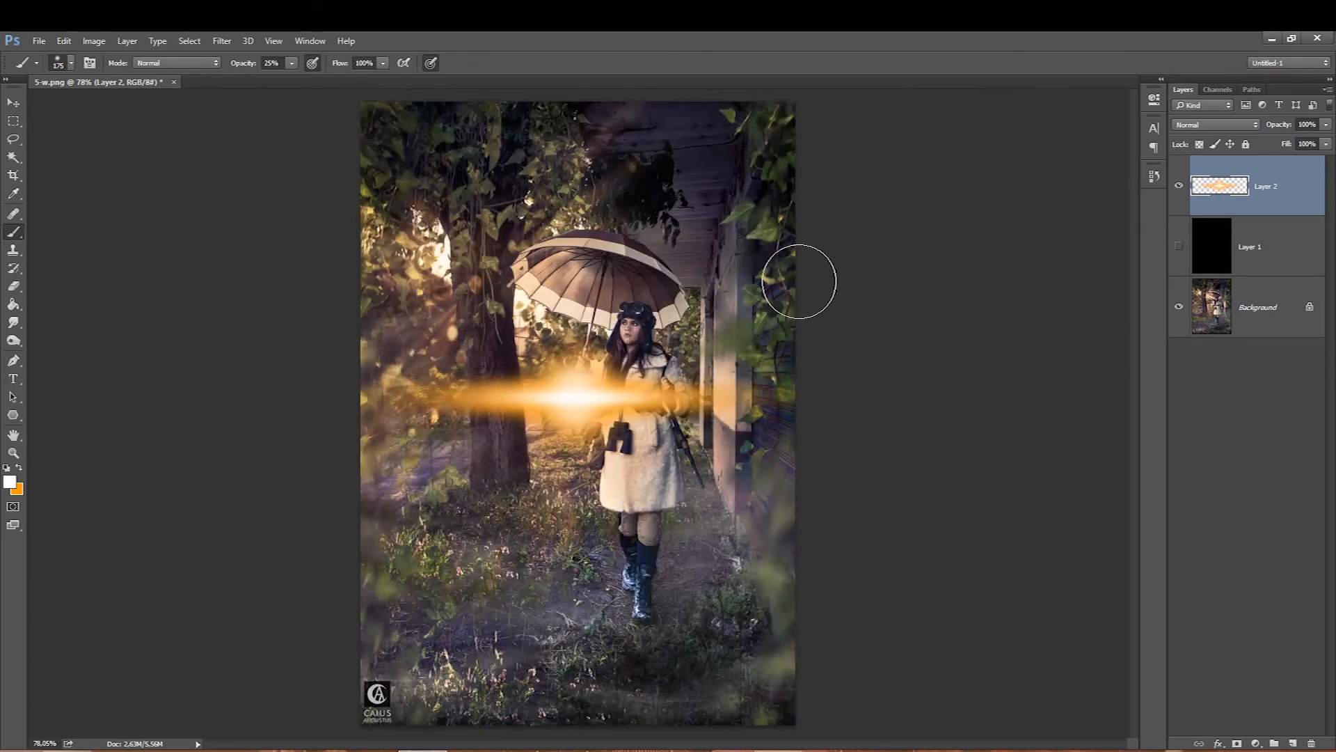
click(1190, 126)
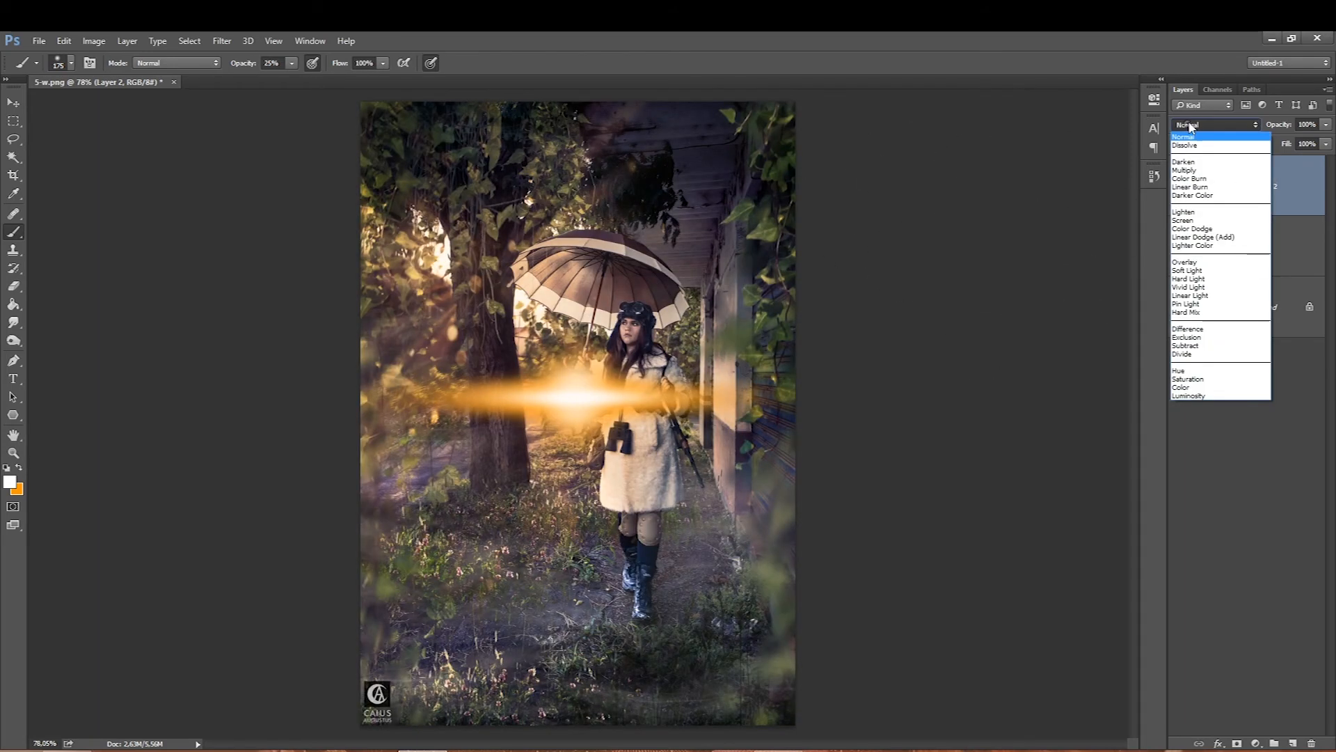
click(1192, 220)
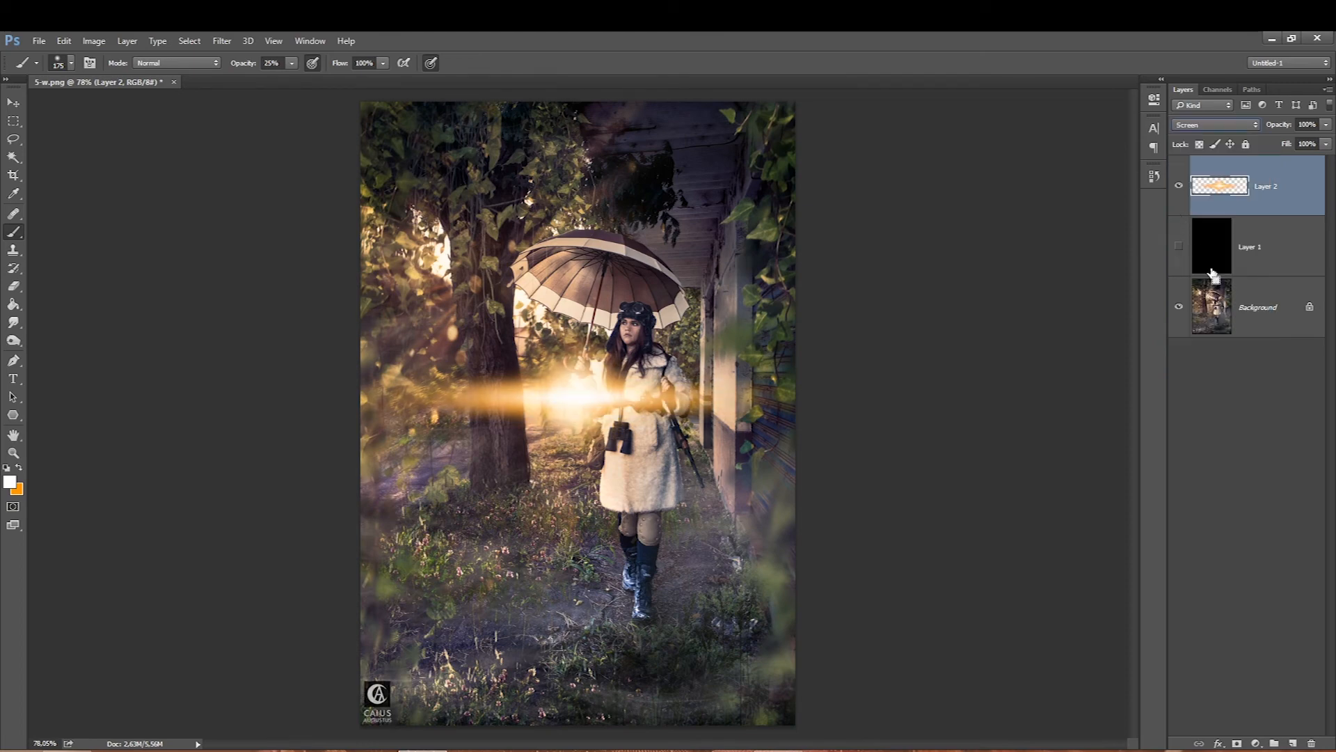
- Scale the flare down and place it horizontally just above the umbrella
key(ctrl+t)
drag(334, 470, 485, 226)
drag(426, 270, 364, 288)
mouse_move(543, 295)
mouse_down()
mouse_move(537, 245)
mouse_move(537, 261)
mouse_move(489, 246)
mouse_up()
key(Return)
- Duplicate the flare layer, rotate the copy about 38.81°, and move it to the photo's upper-left corner
key(ctrl+j)
key(ctrl+j)
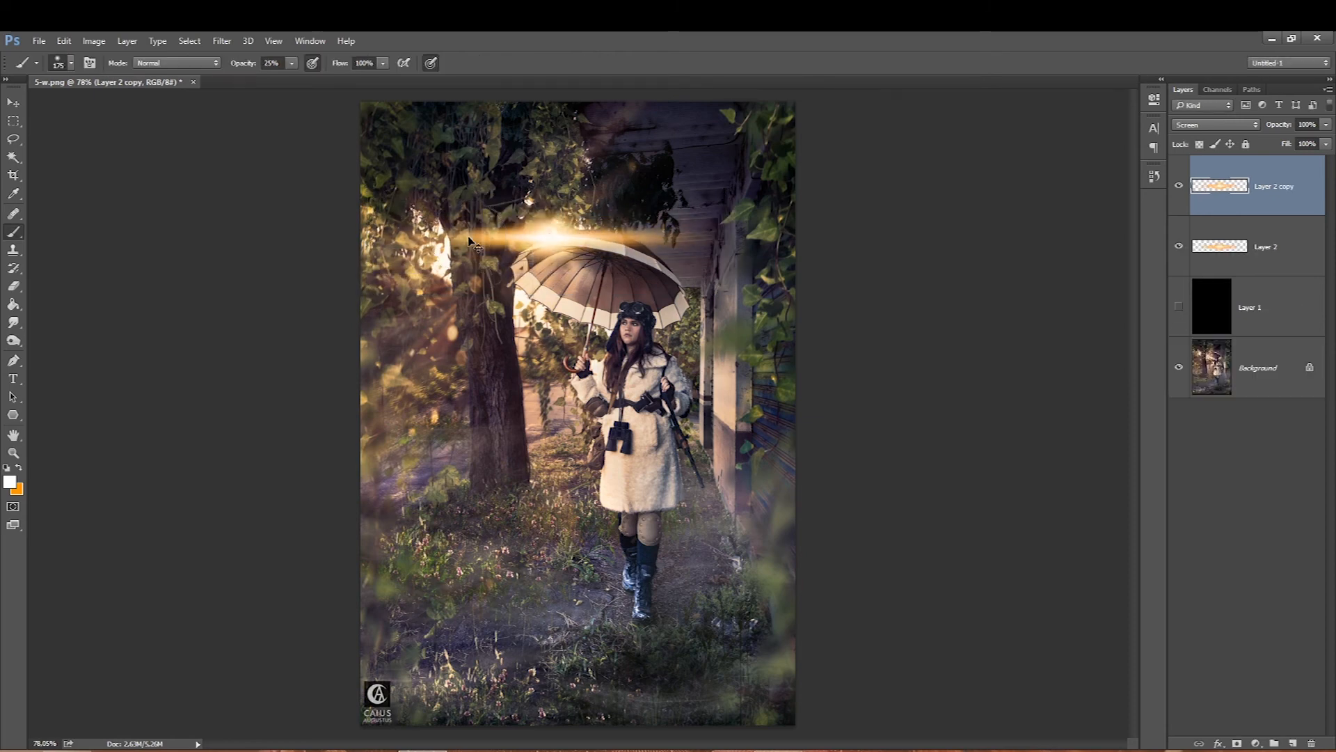
key(ctrl+z)
key(ctrl+t)
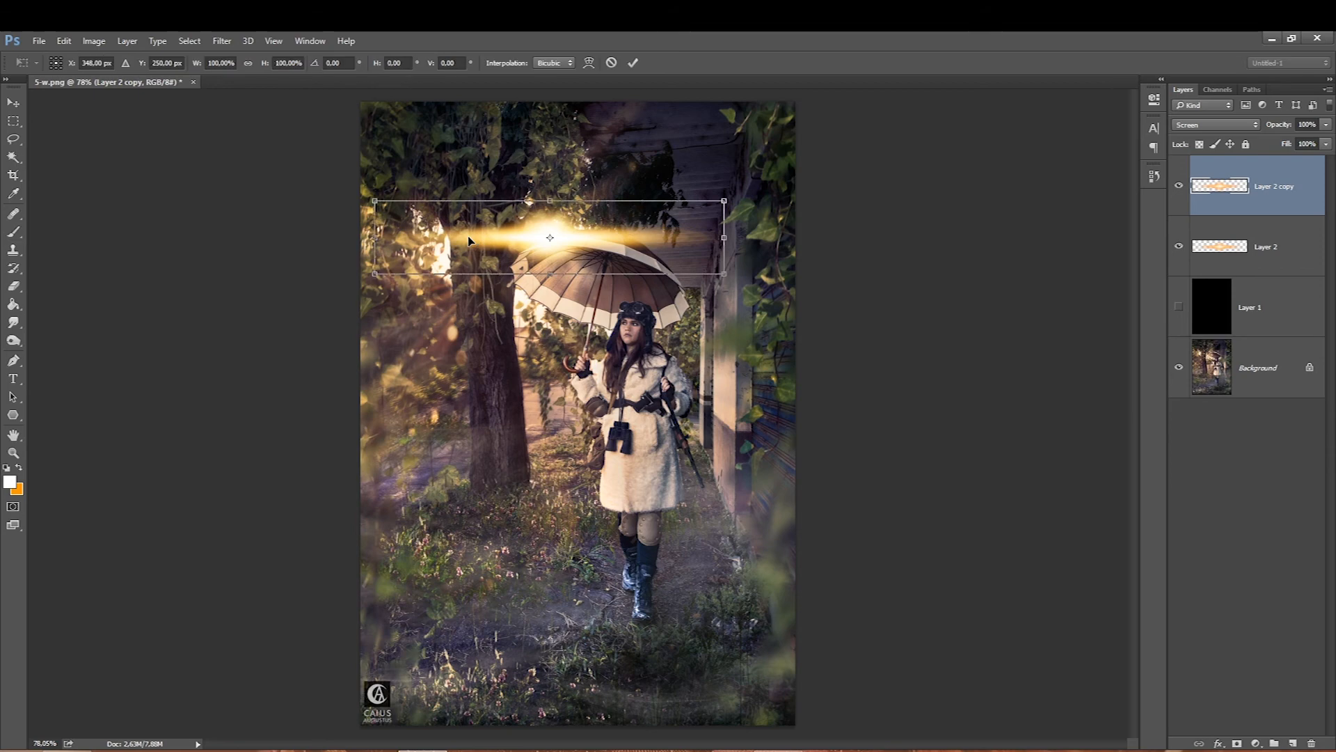
drag(350, 259, 384, 132)
drag(557, 277, 382, 167)
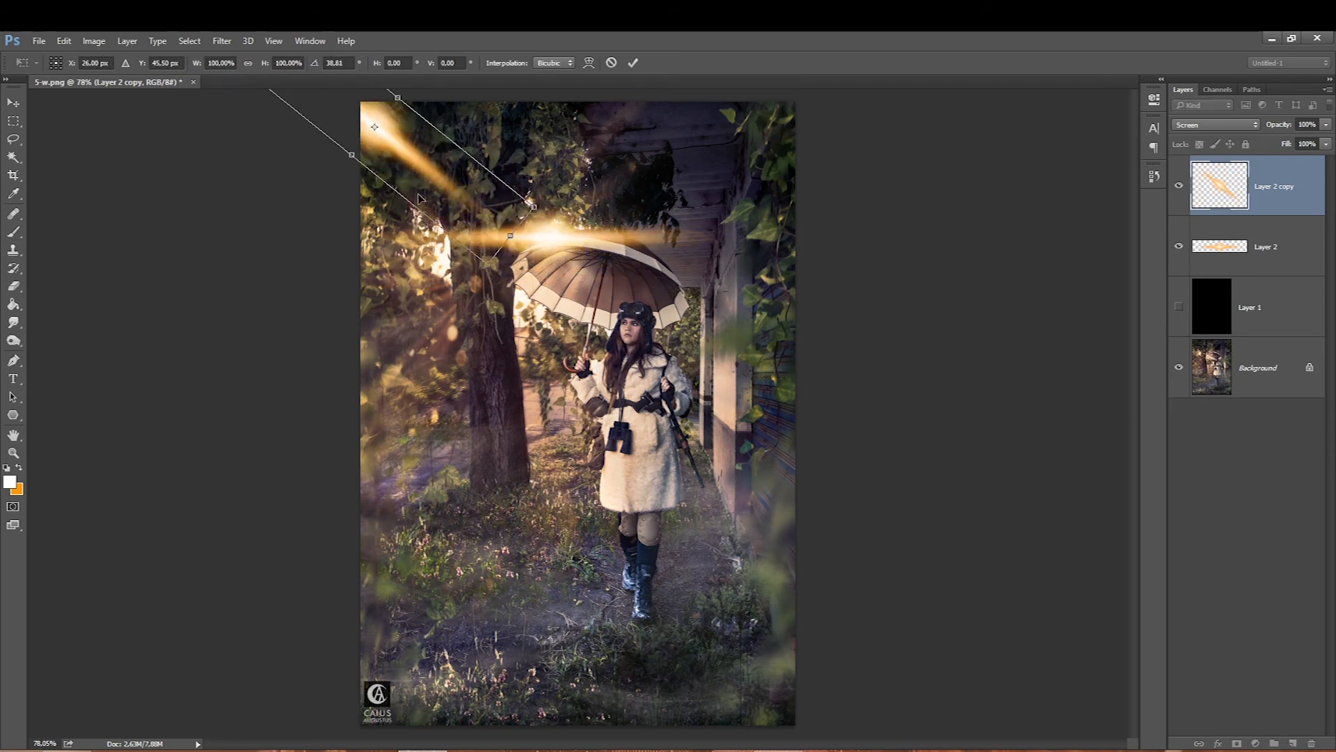
- Enlarge the rotated flare copy so its diagonal beam shines from the photo's upper-left corner toward the umbrella
drag(490, 264, 369, 738)
drag(750, 387, 1259, 422)
drag(661, 439, 334, 296)
drag(306, 412, 293, 327)
mouse_move(452, 318)
mouse_down()
mouse_move(500, 392)
mouse_move(419, 279)
mouse_move(451, 336)
mouse_up()
key(Return)
key(b)
- Hide the original flare layer, lower the enlarged copy's opacity to 90%, and check the photo with it toggled
click(1179, 246)
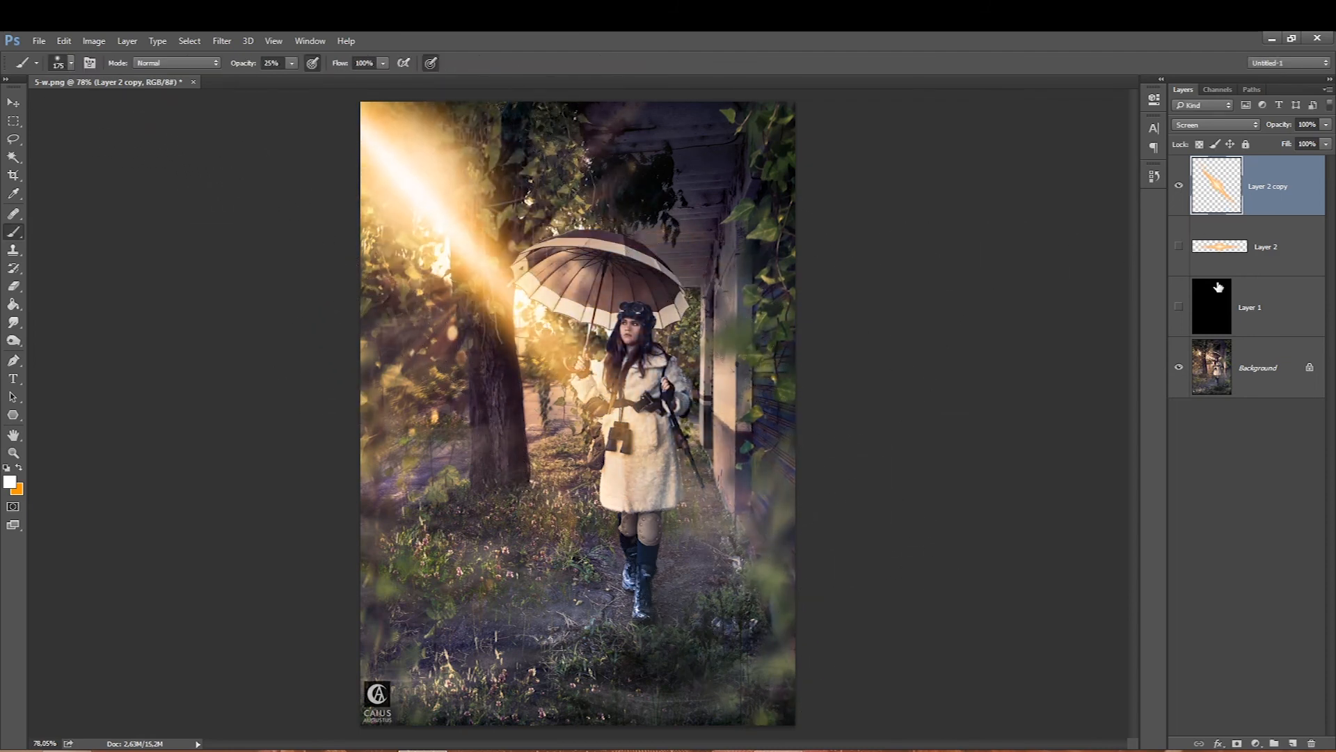
click(1326, 124)
click(1294, 142)
drag(1295, 142, 1319, 143)
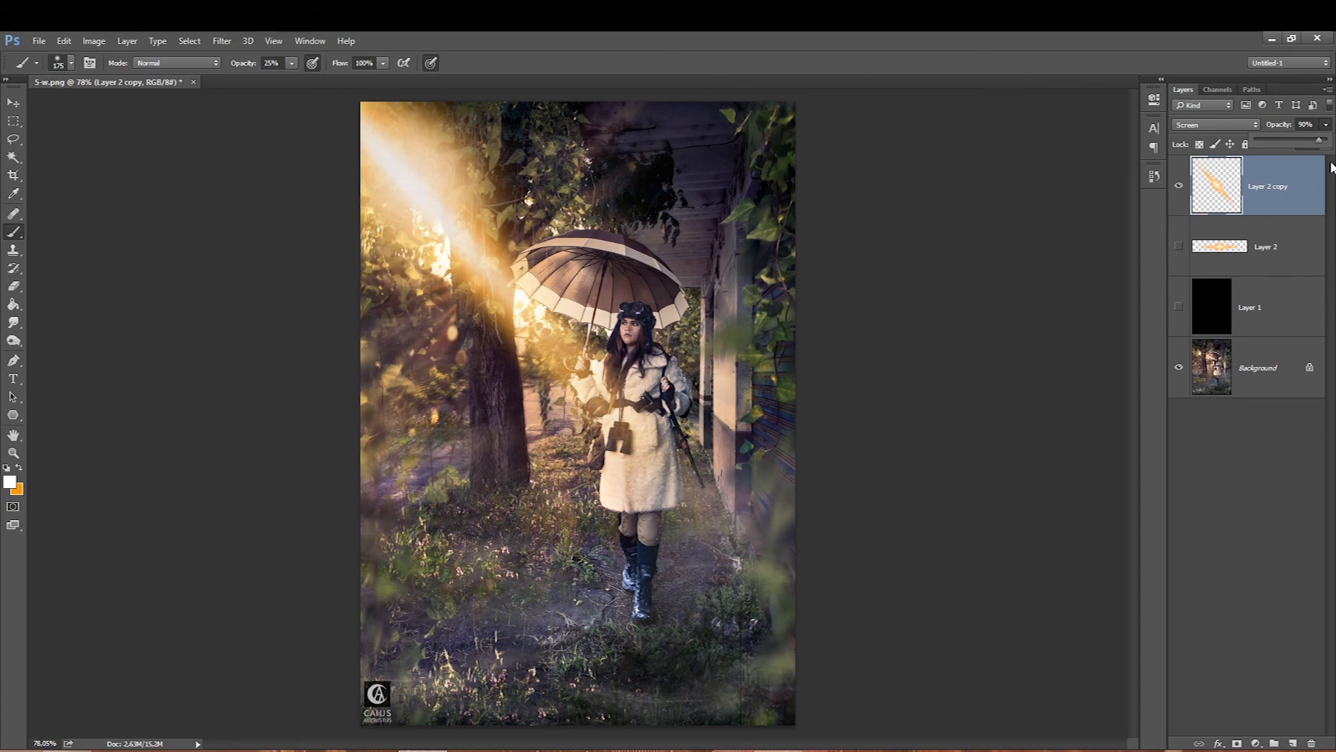
click(1178, 184)
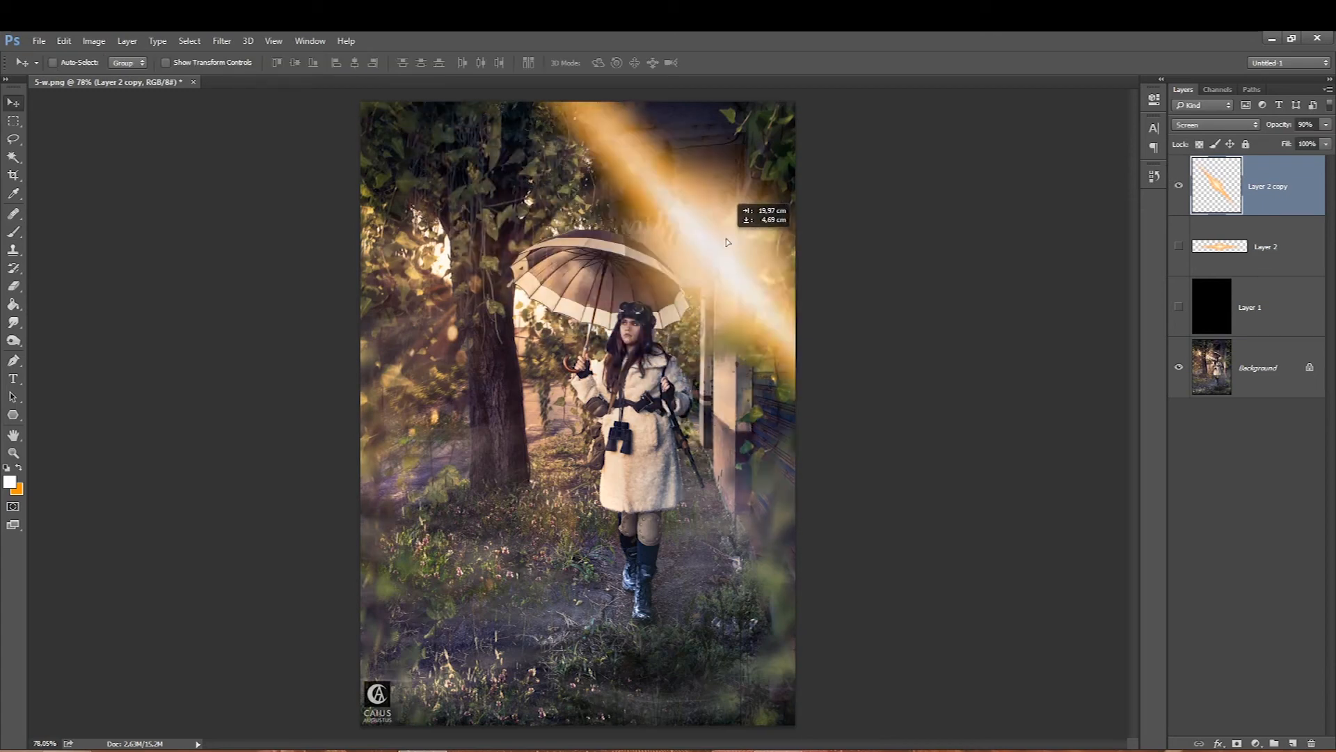
- Try the enlarged beam at different places across the photo, from its right side to the left edge and upper-left corner
drag(725, 242, 324, 288)
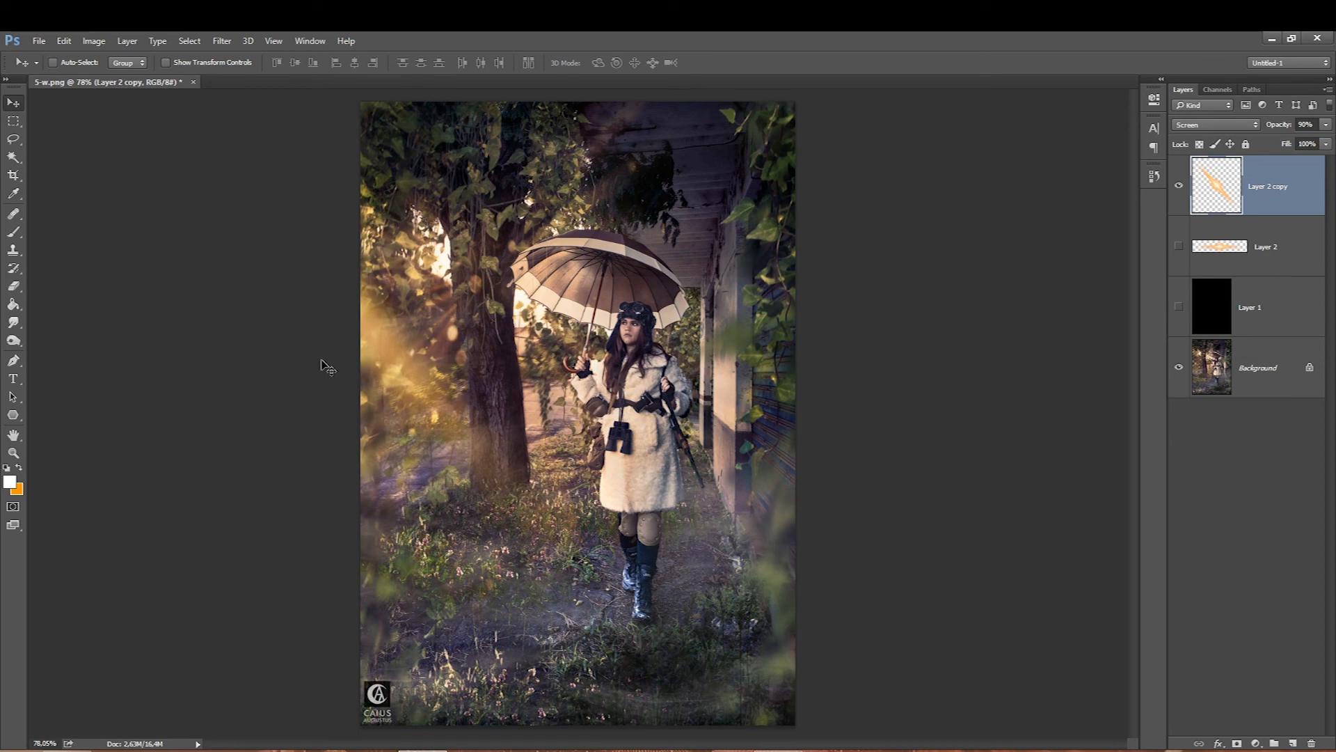
drag(326, 367, 404, 351)
drag(468, 283, 474, 243)
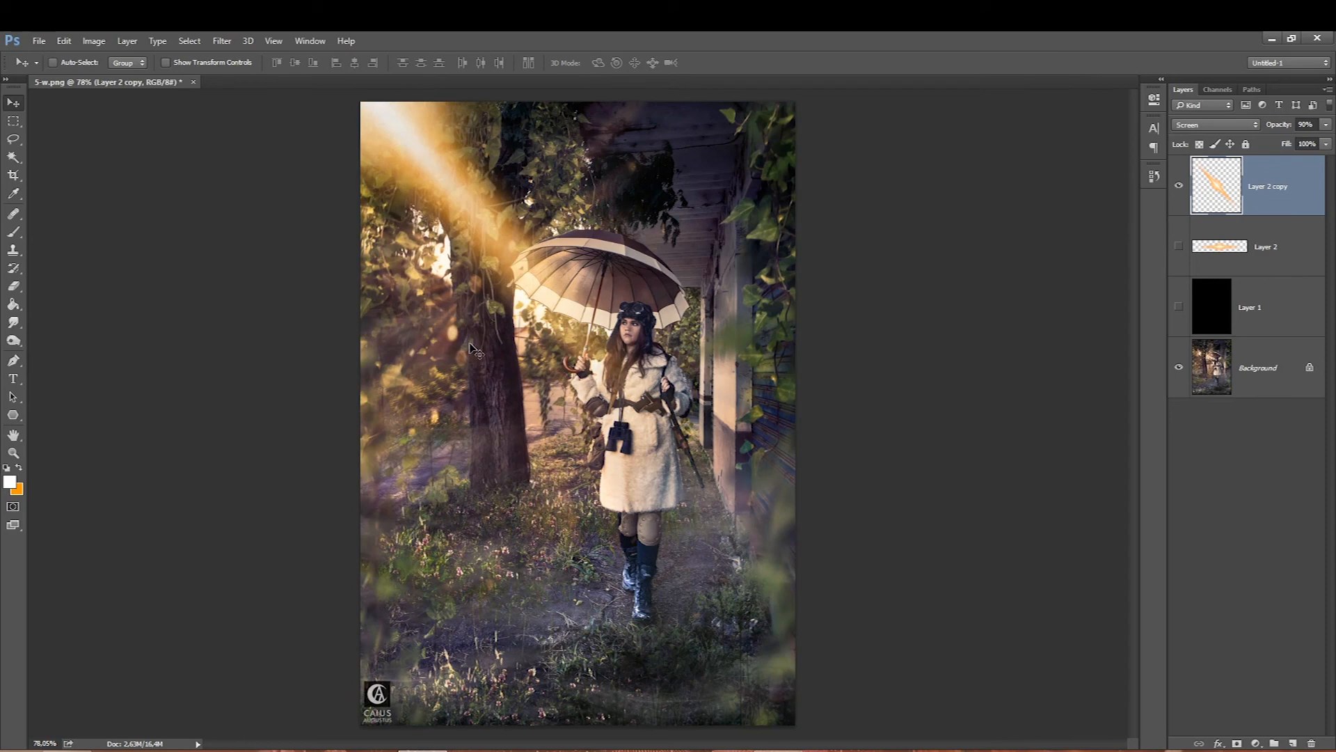
- Free-transform the enlarged beam, rotating it to about 74.75° so it shines in from the photo's upper-right corner
key(ctrl+t)
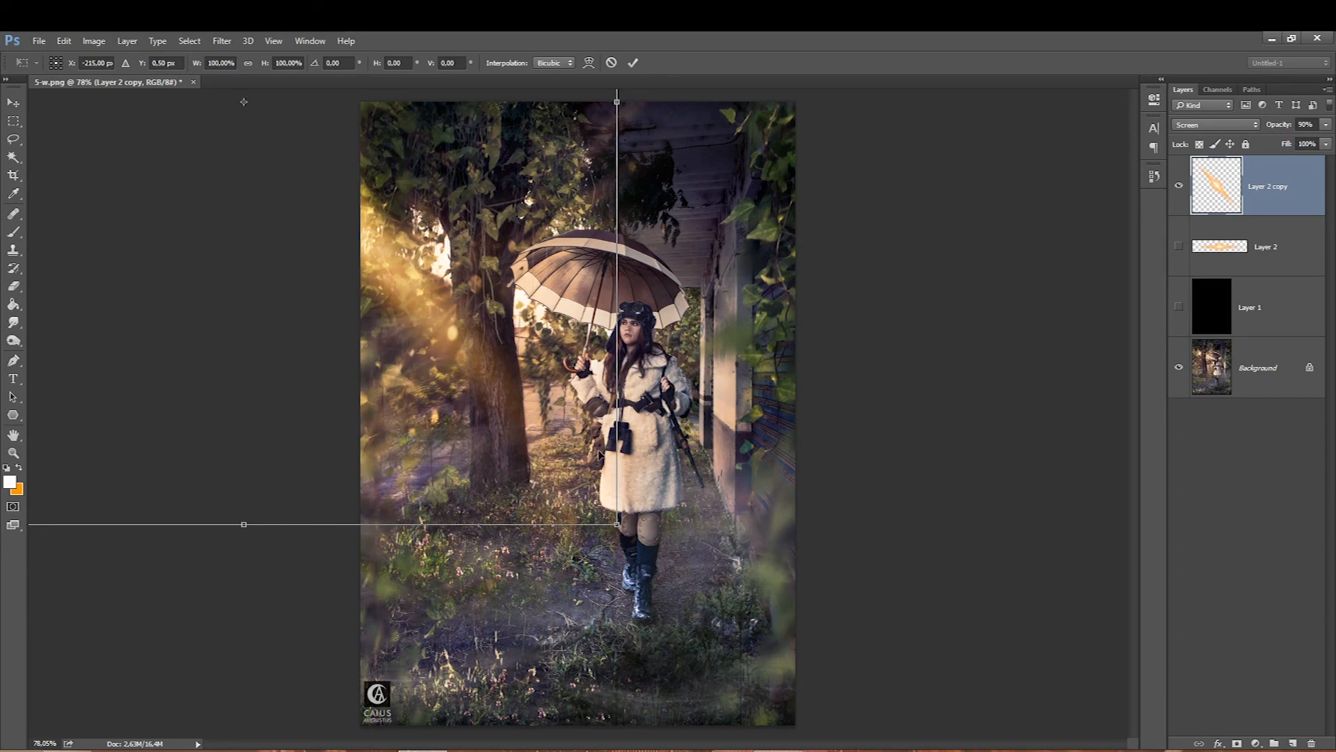
drag(278, 393, 542, 418)
drag(879, 597, 217, 492)
drag(440, 323, 775, 354)
drag(604, 493, 583, 456)
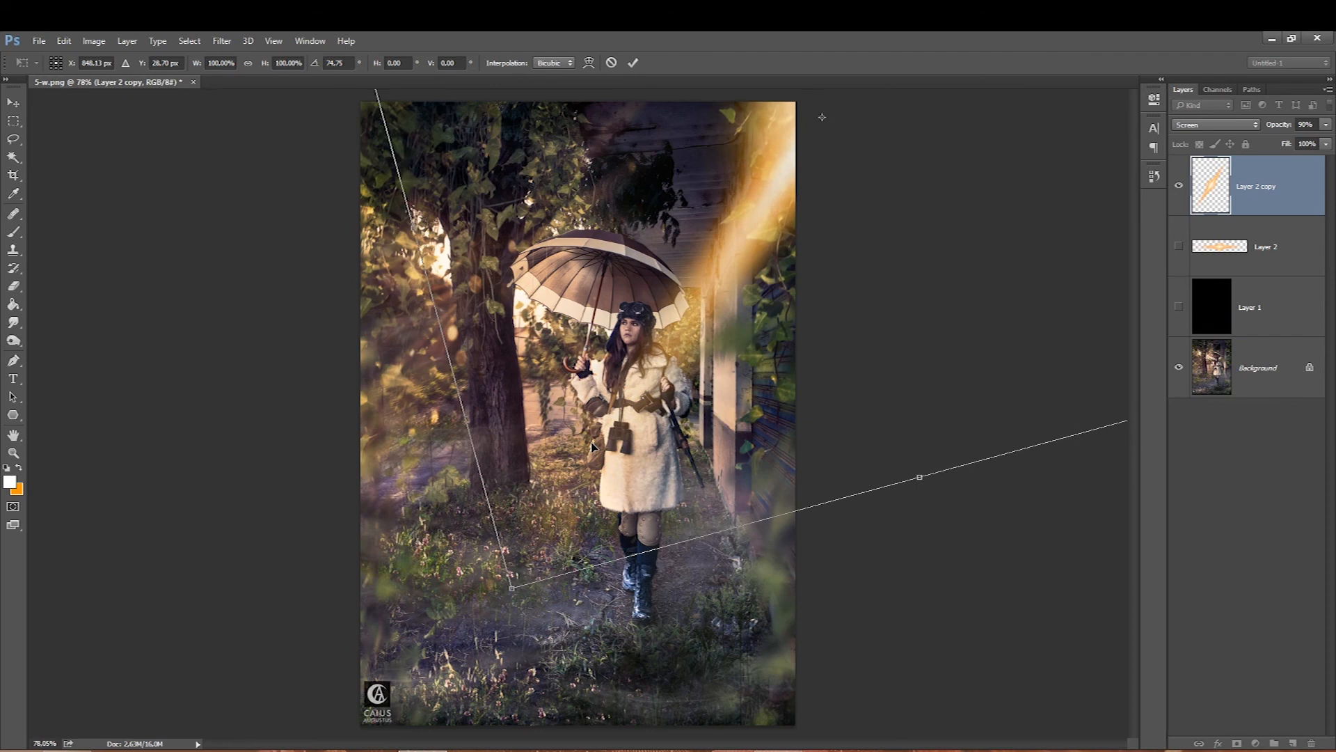
- Rotate the beam back and reposition it so it shines diagonally from the photo's left edge toward the tree trunk
drag(502, 604, 1106, 529)
drag(1052, 522, 553, 538)
drag(711, 591, 240, 556)
drag(353, 431, 840, 452)
drag(390, 369, 782, 562)
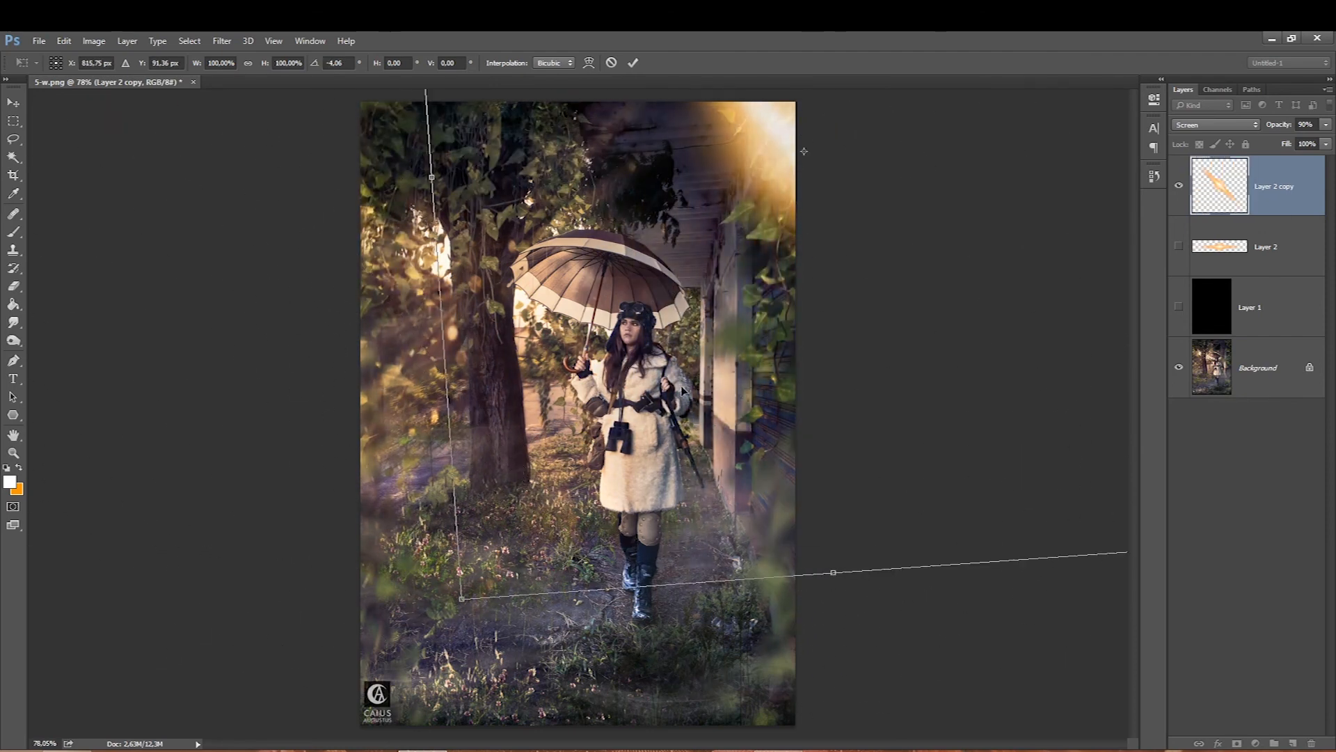
drag(724, 391, 234, 332)
drag(355, 395, 324, 422)
key(Return)
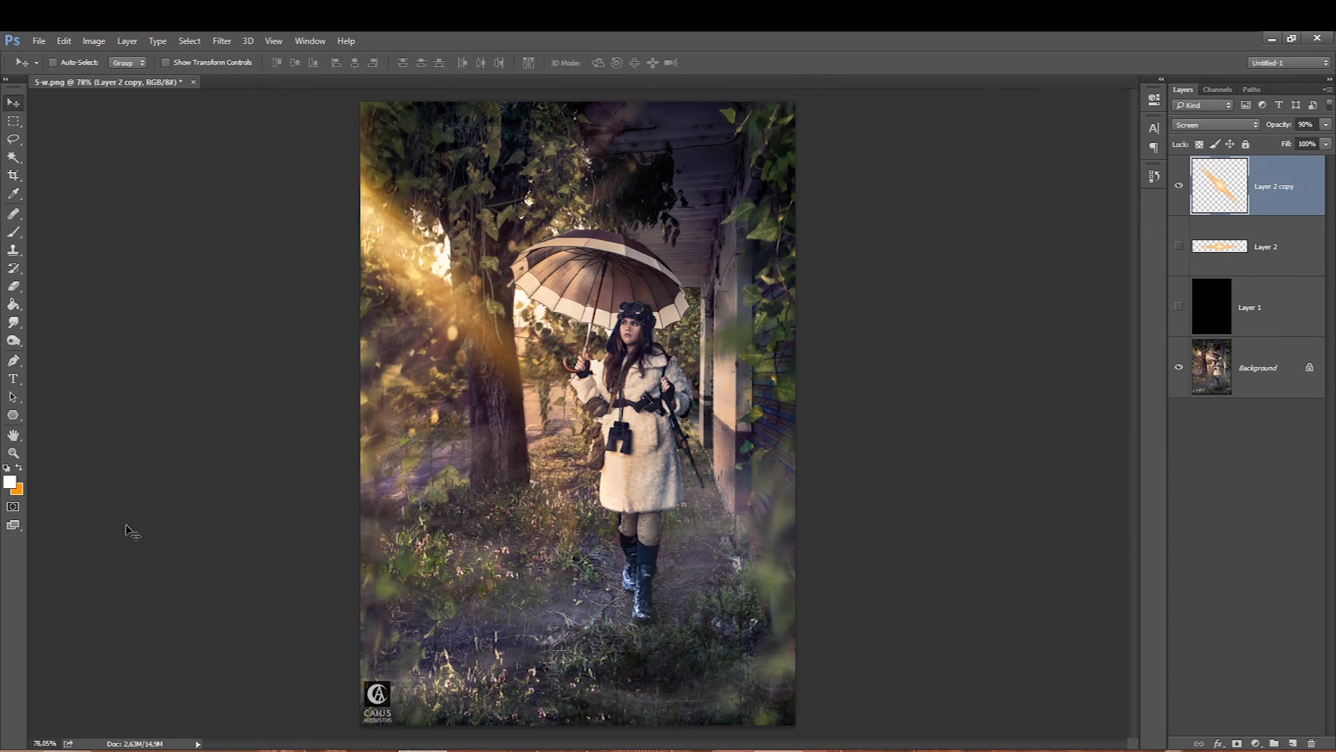
- Delete the enlarged flare copy and toggle the original flare layer's visibility to compare the photo
key(Delete)
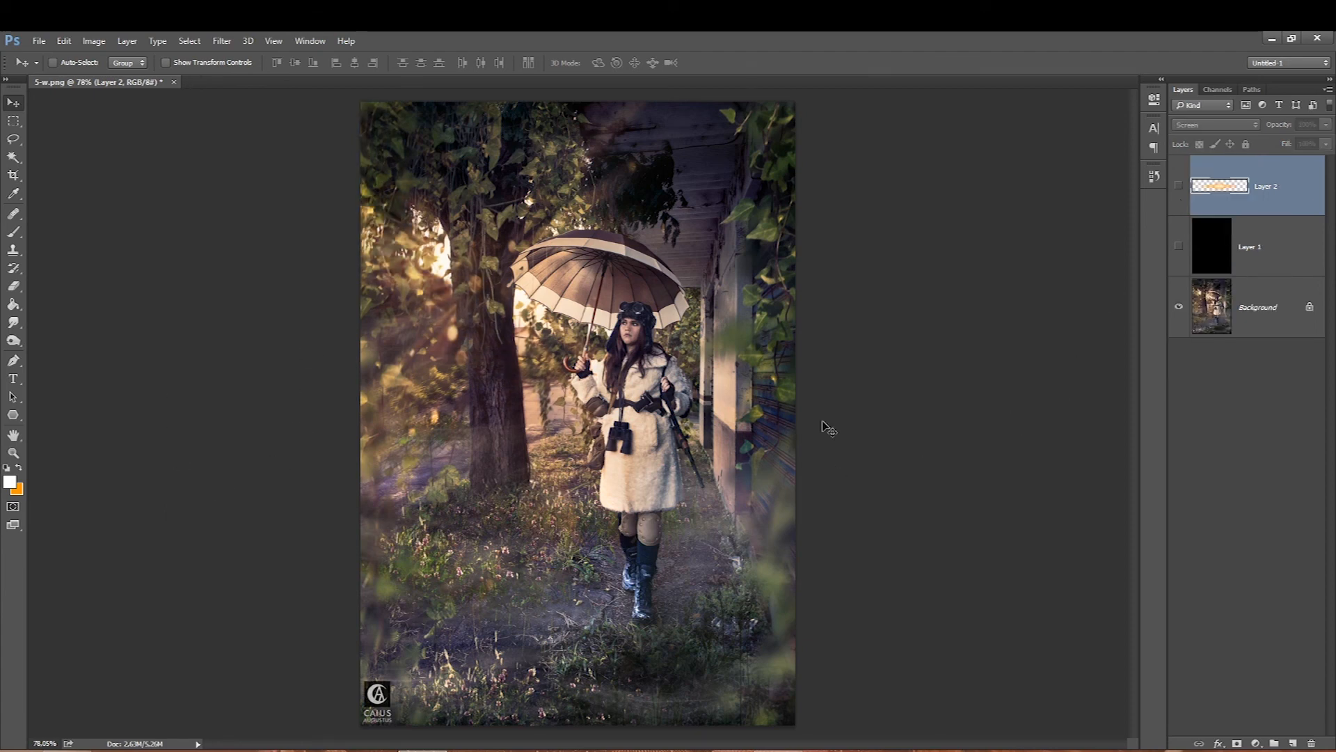
click(1178, 187)
click(1179, 186)
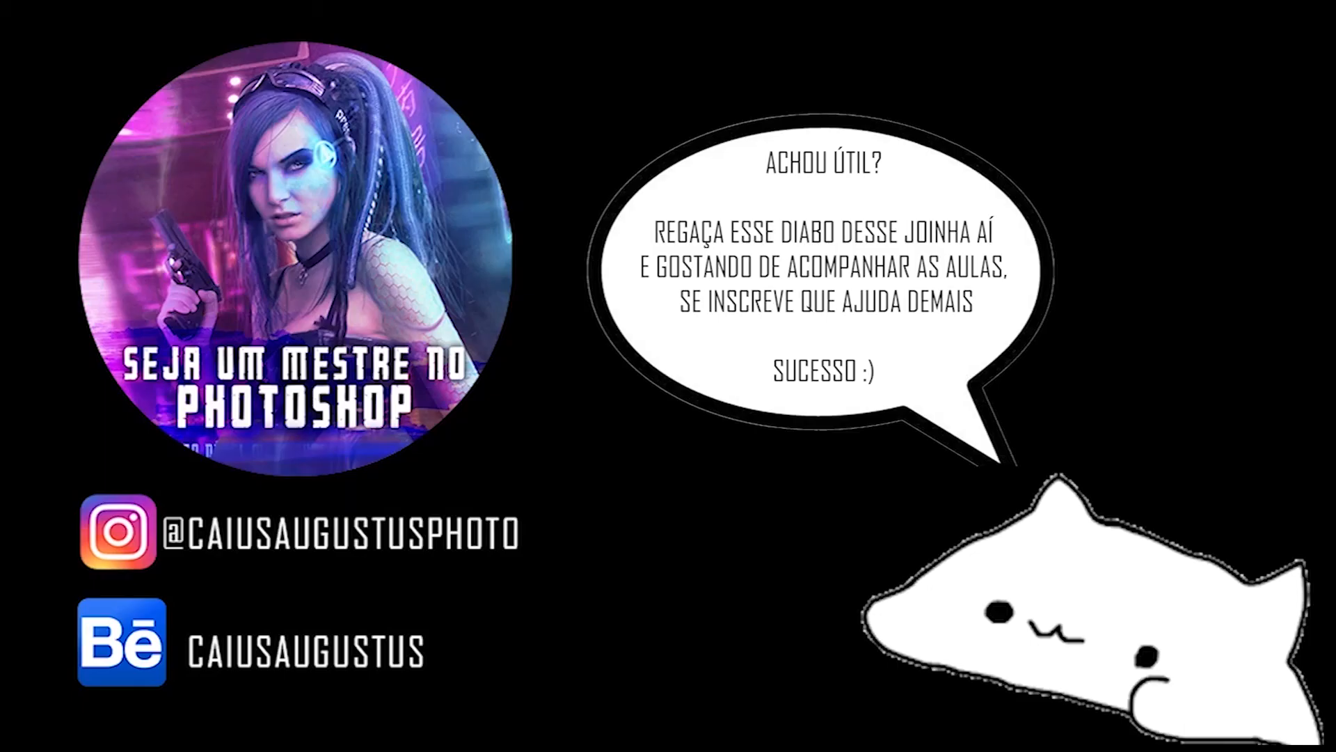